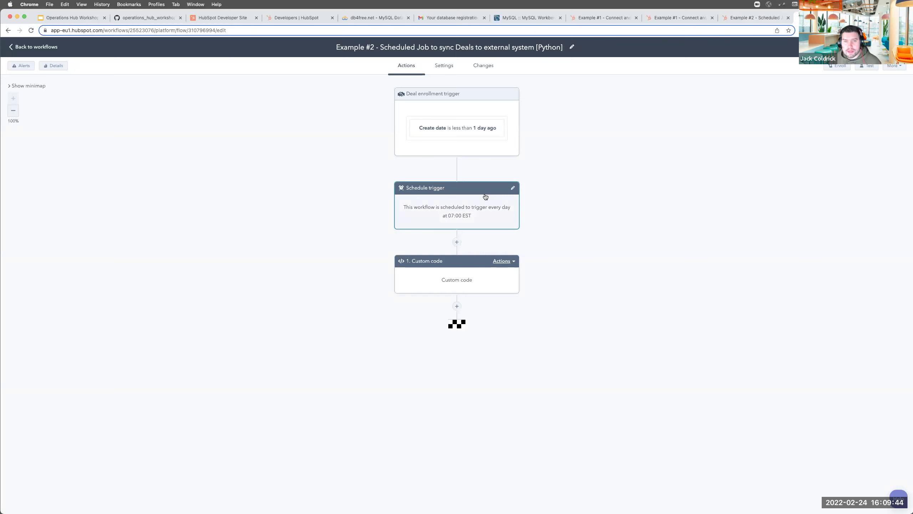
Switch to the operations_hub_workshop_4_example_1.js gist tab in Chrome
left_click(156, 18)
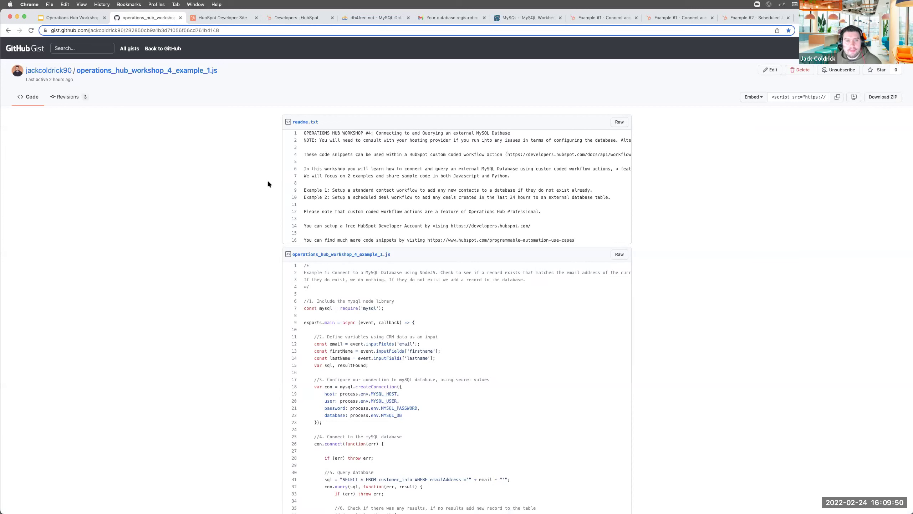
Walk through the Example 1 MySQL gist code, highlighting its description and resultFound output lines
scroll(341, 182, "down", 1)
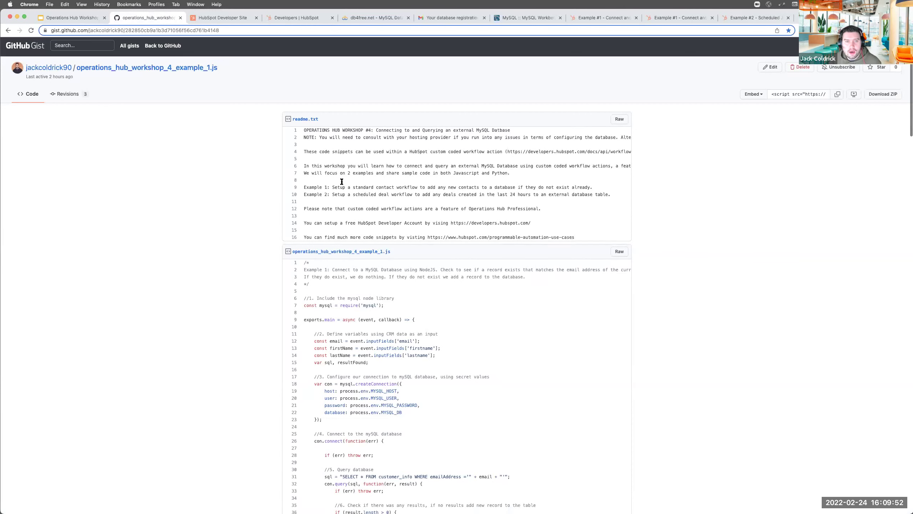
scroll(341, 181, "down", 5)
scroll(352, 358, "down", 1)
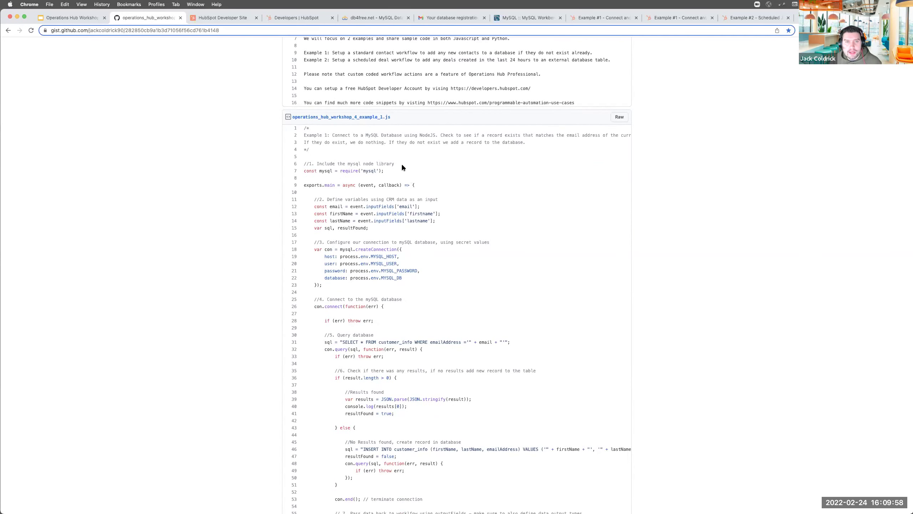
left_click_drag(402, 167, 297, 133)
scroll(452, 251, "down", 3)
left_click_drag(524, 190, 338, 187)
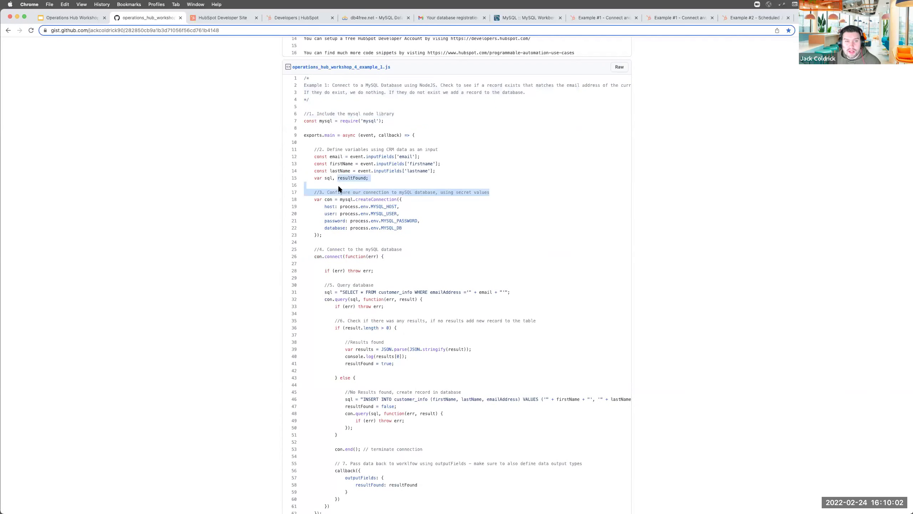
left_click(338, 189)
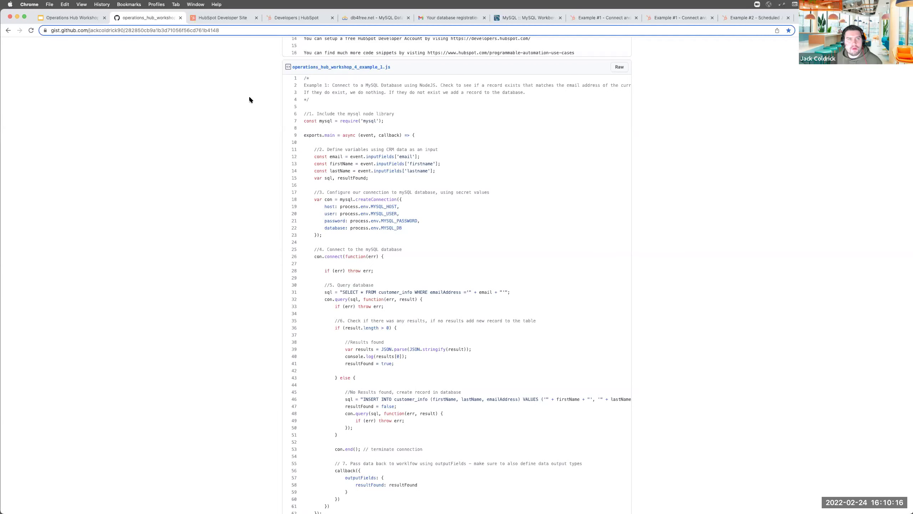
left_click(227, 18)
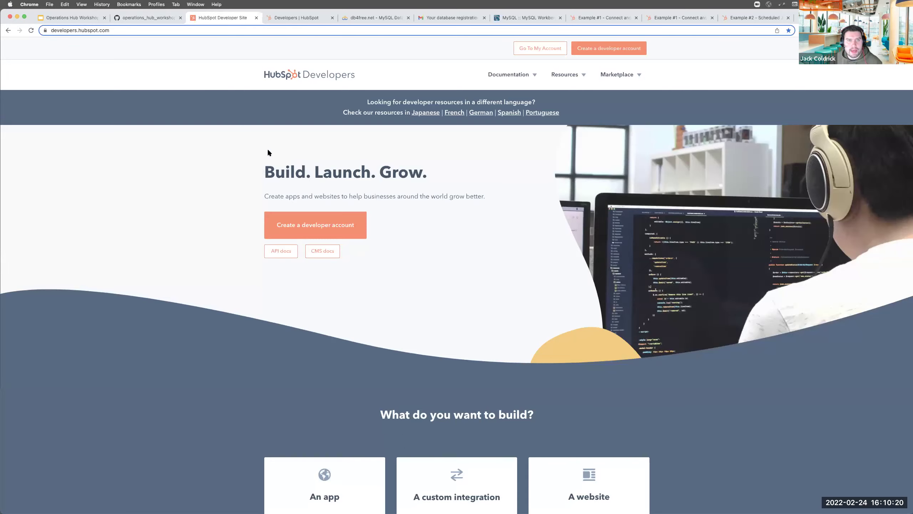
Create a new app test account named 'Workshop #4'
left_click(300, 20)
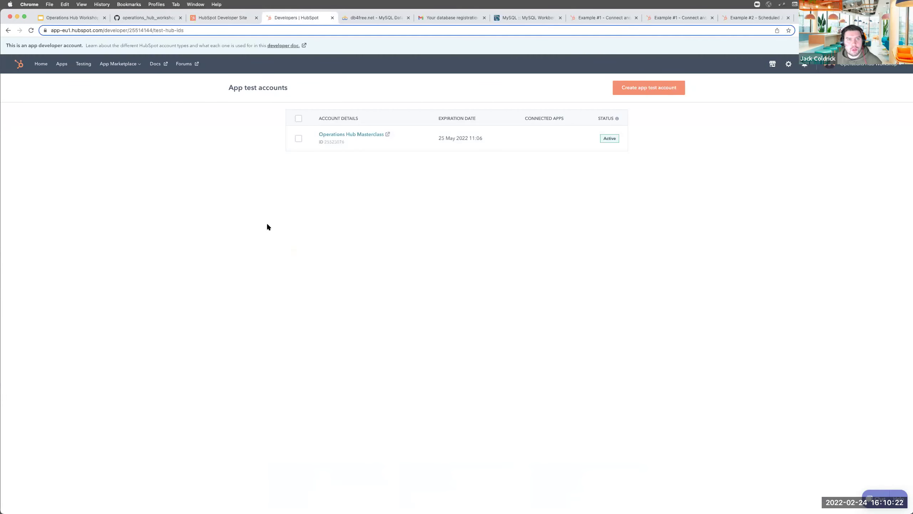
left_click(640, 91)
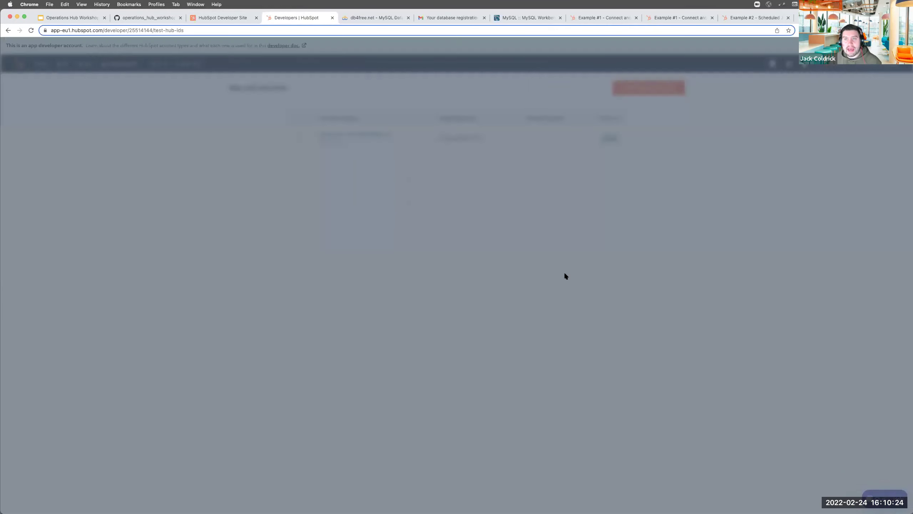
left_click(444, 170)
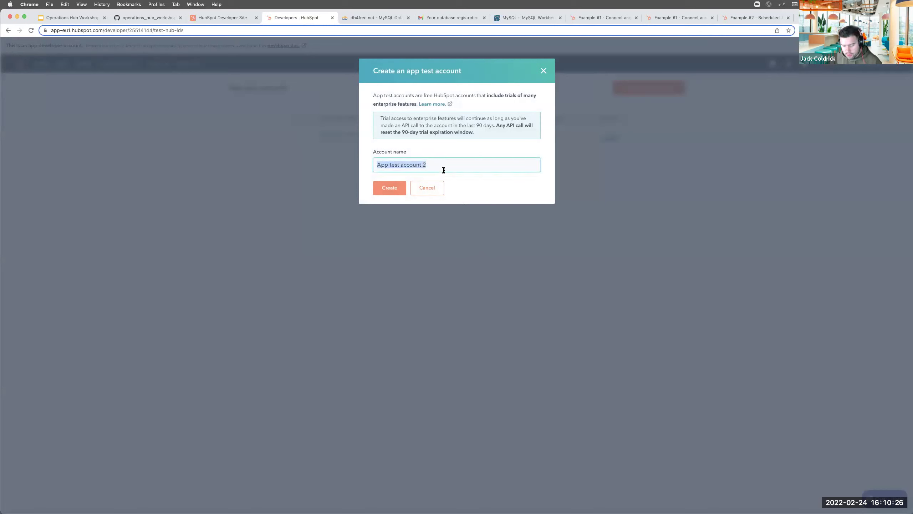
type("Workshop #4")
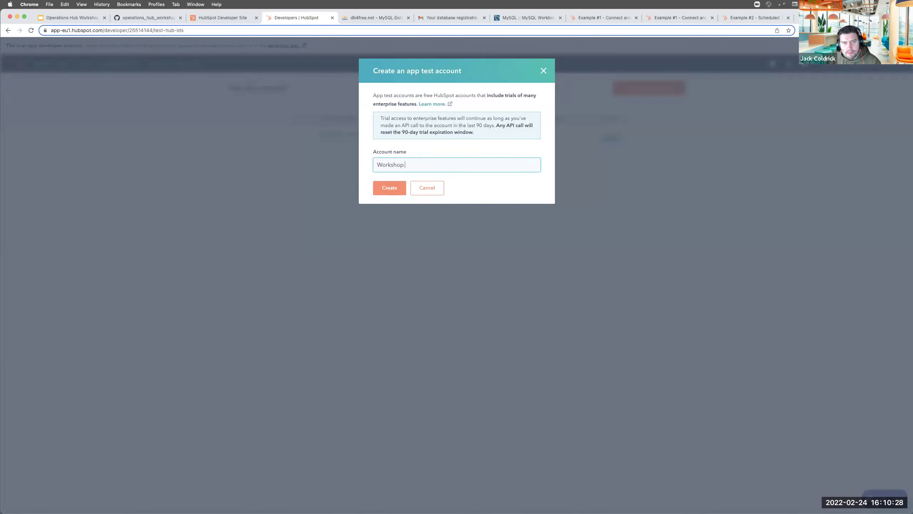
left_click(393, 187)
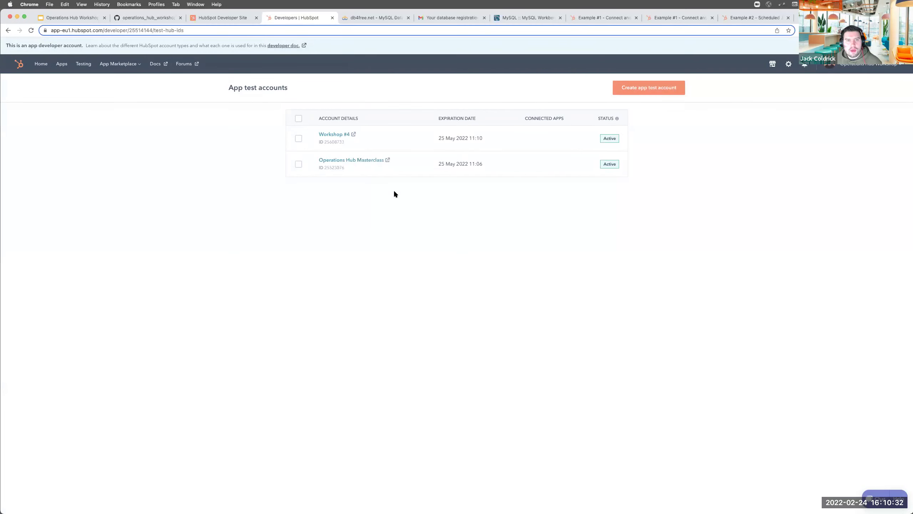
Open the Workshop #4 account's contacts and view its automation options
left_click(333, 134)
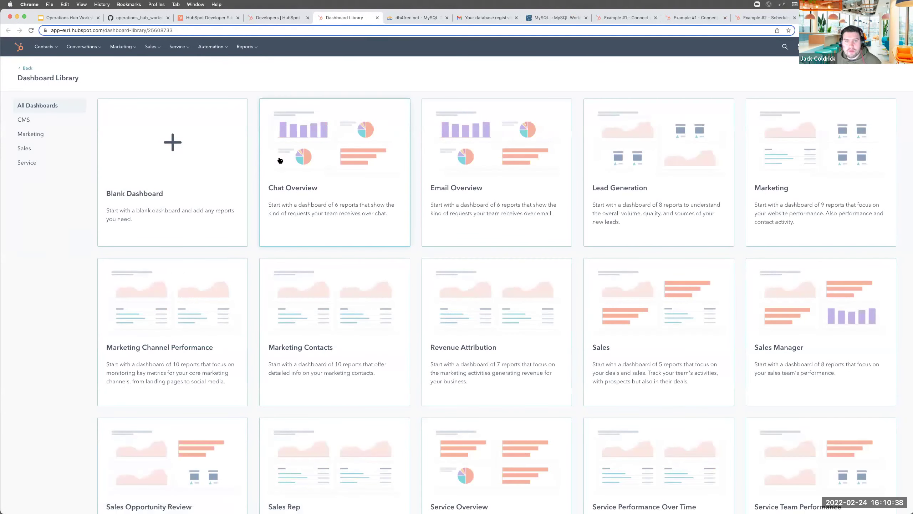
left_click(42, 63)
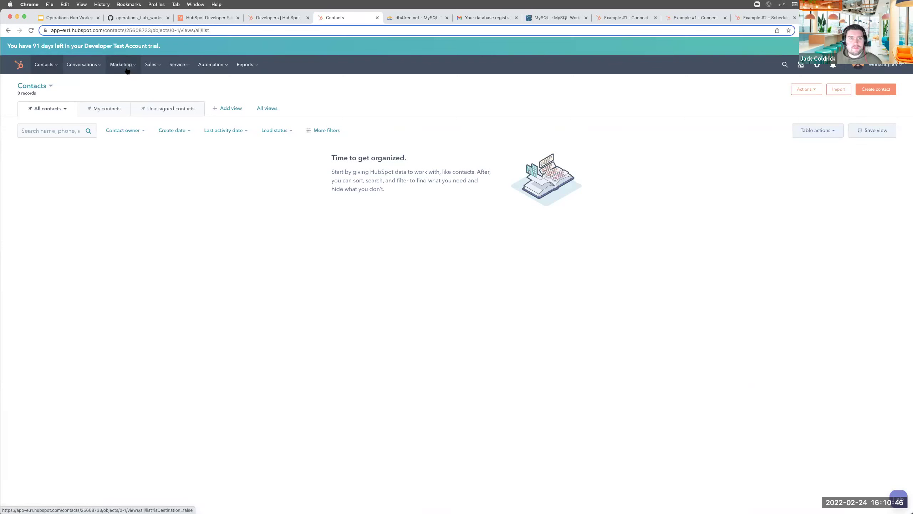
left_click(196, 69)
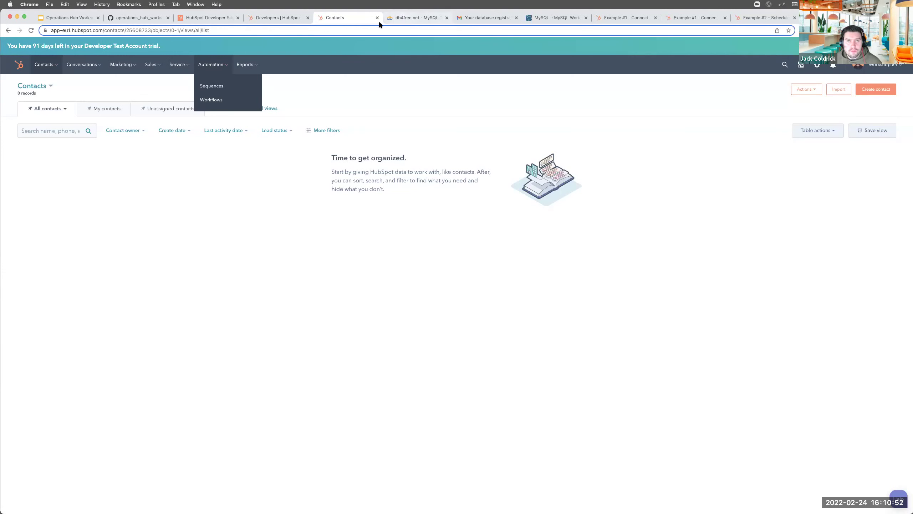
left_click(402, 15)
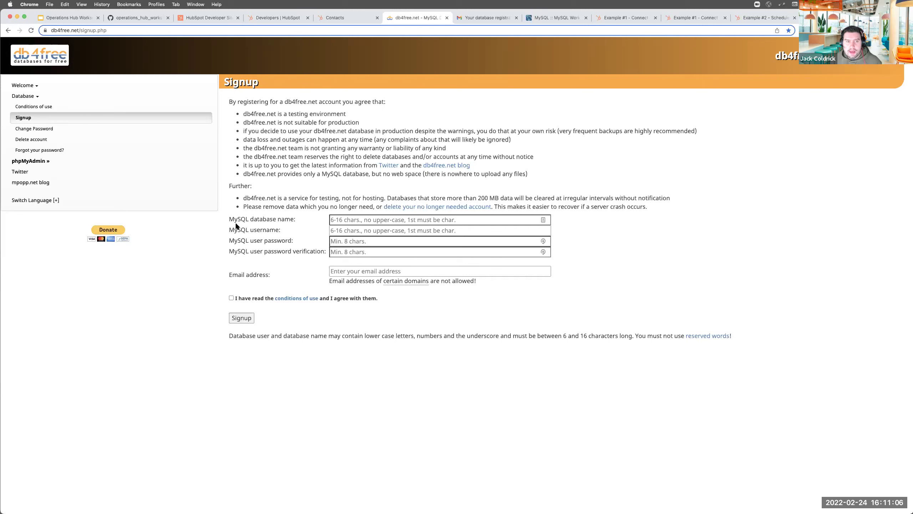
Highlight the db4free testing-environment term and the MySQL database name and username labels
left_click_drag(278, 111, 313, 120)
double_click(310, 113)
triple_click(311, 114)
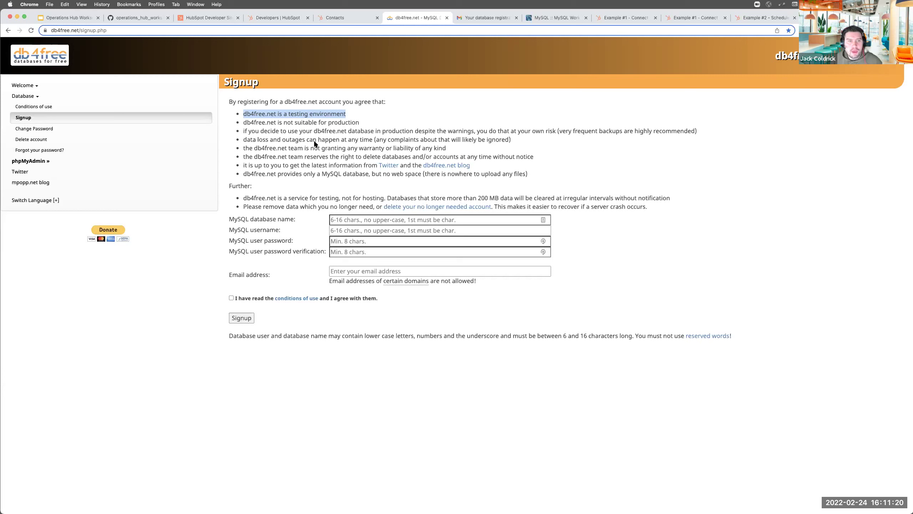
triple_click(272, 219)
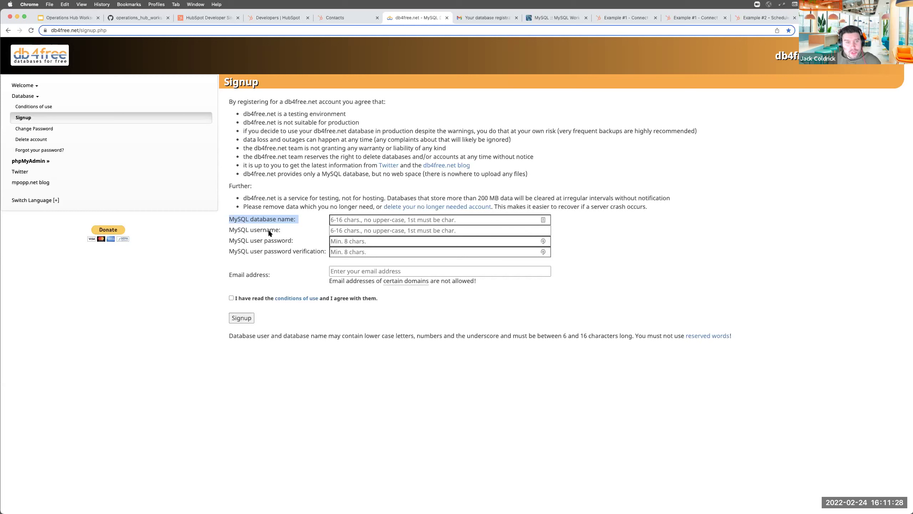
left_click(260, 229)
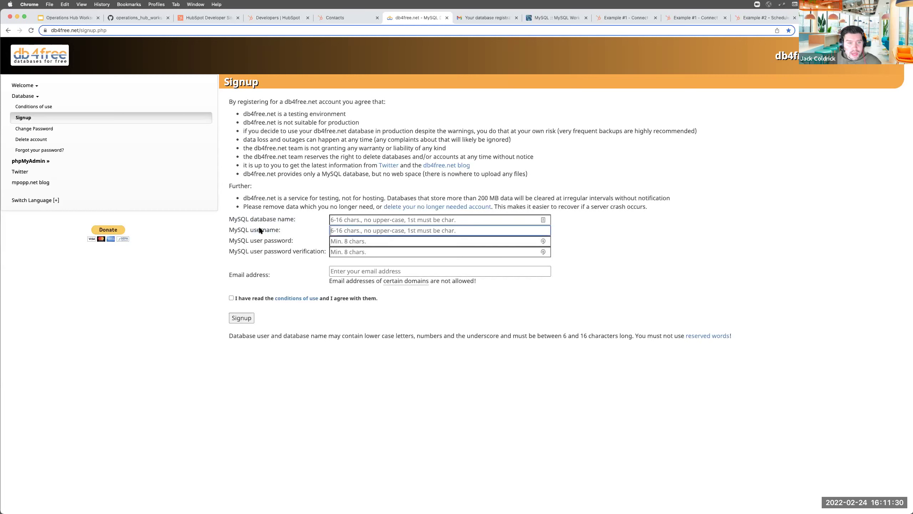
triple_click(260, 229)
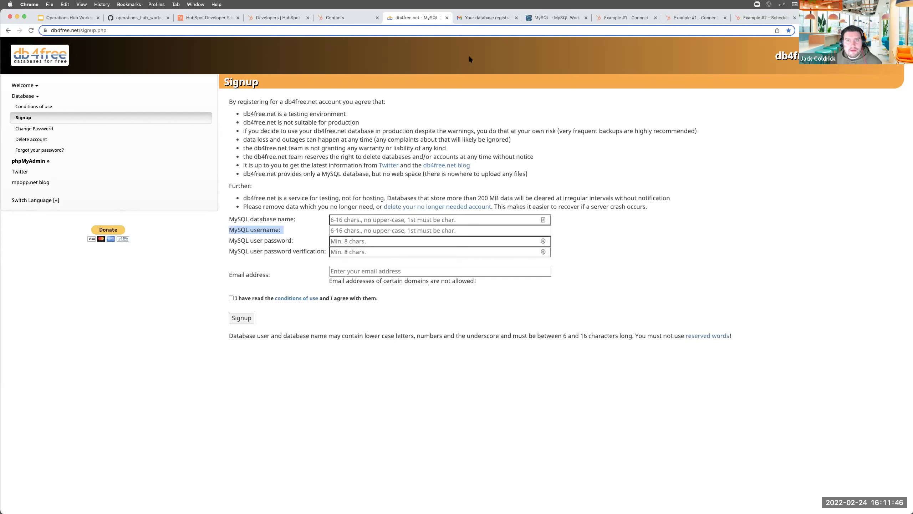
left_click(475, 12)
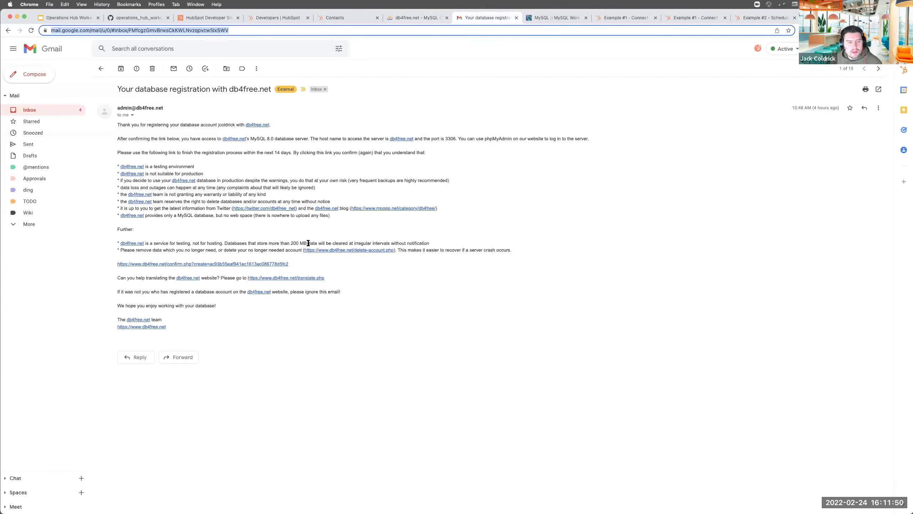
Zoom the db4free registration email to 125% and scan its bullet list
key("super+plus")
key("super+plus")
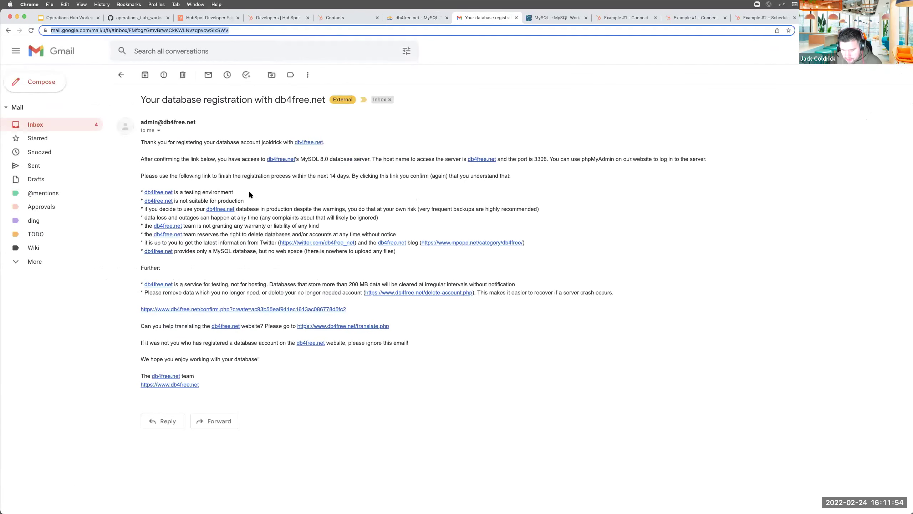
key("super+plus")
key("super+plus")
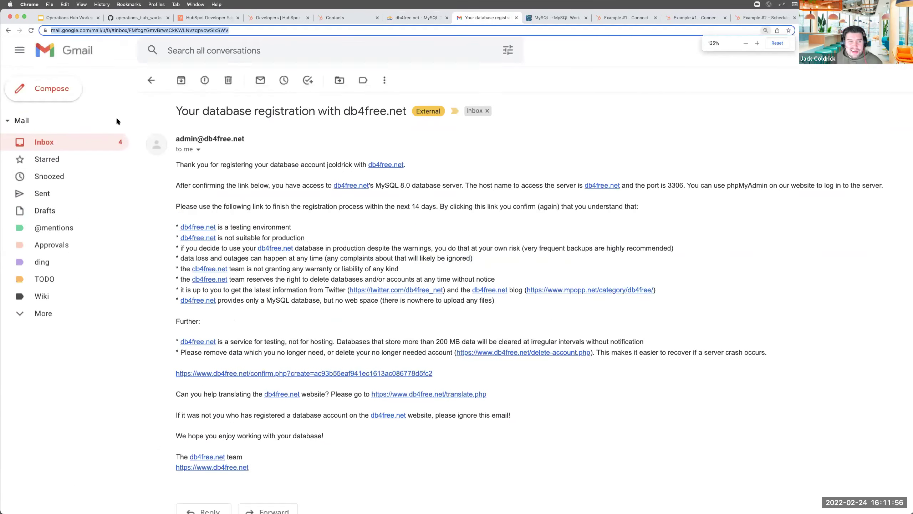
scroll(143, 137, "down", 3)
left_click_drag(176, 151, 484, 225)
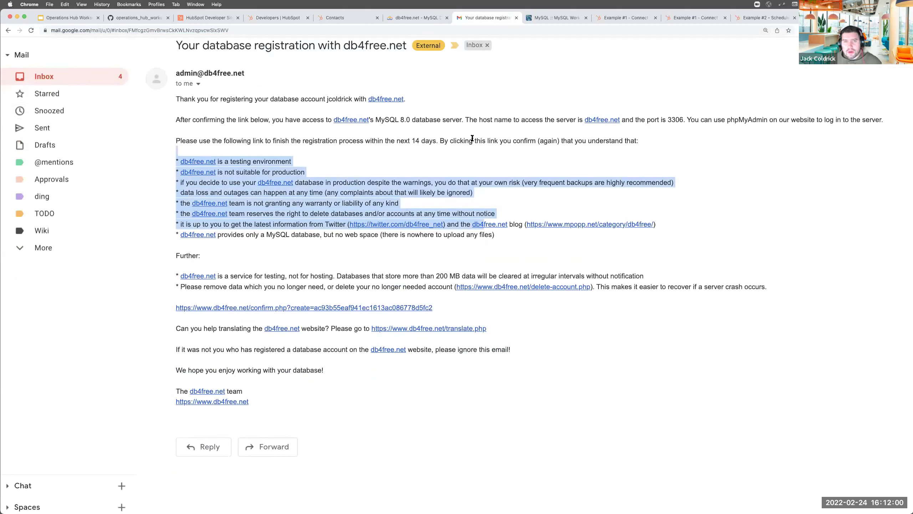
left_click(503, 120)
Point out the db4free.net host, port 3306 and the registration confirmation link
left_click_drag(479, 119, 515, 120)
left_click_drag(603, 120, 694, 120)
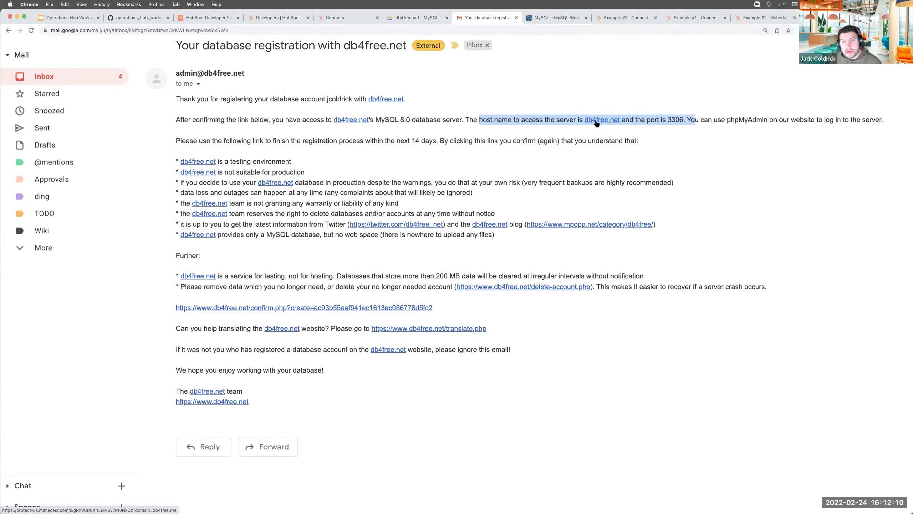
double_click(675, 119)
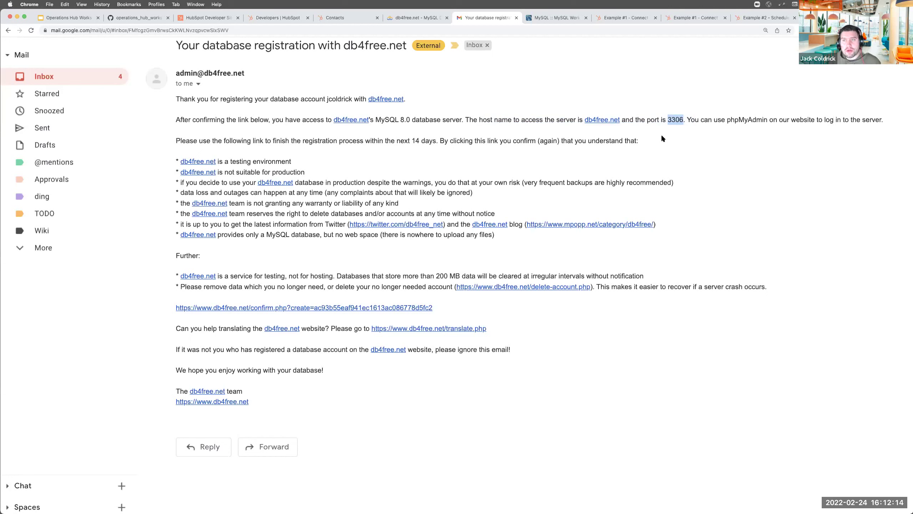
left_click_drag(458, 305, 165, 306)
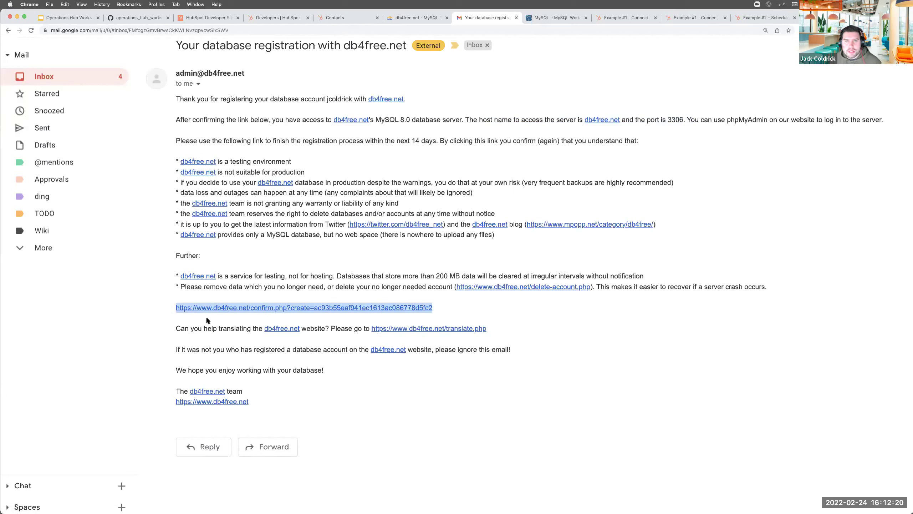
left_click_drag(563, 120, 708, 122)
left_click_drag(434, 308, 173, 308)
left_click(574, 18)
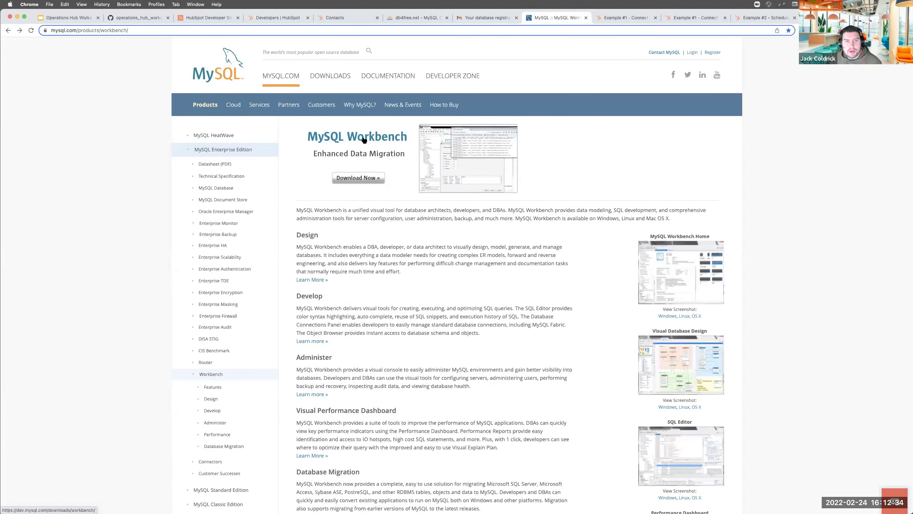
Show the Workbench 8.0.28 download page with macOS selected, then place Workbench beside the browser
left_click(365, 177)
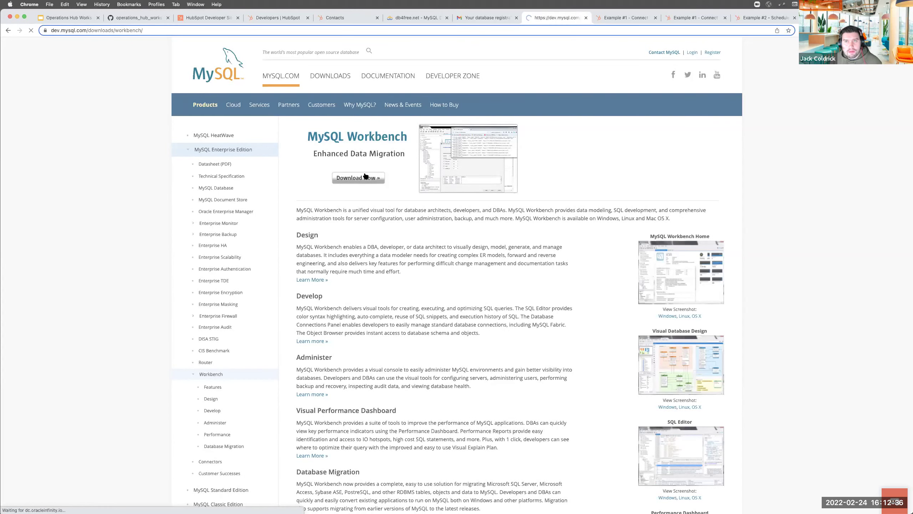
left_click(282, 152)
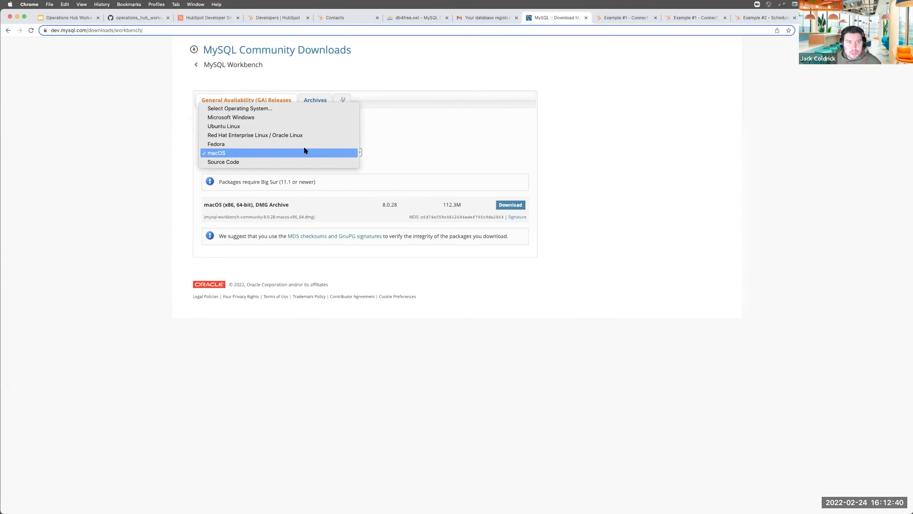
left_click(424, 141)
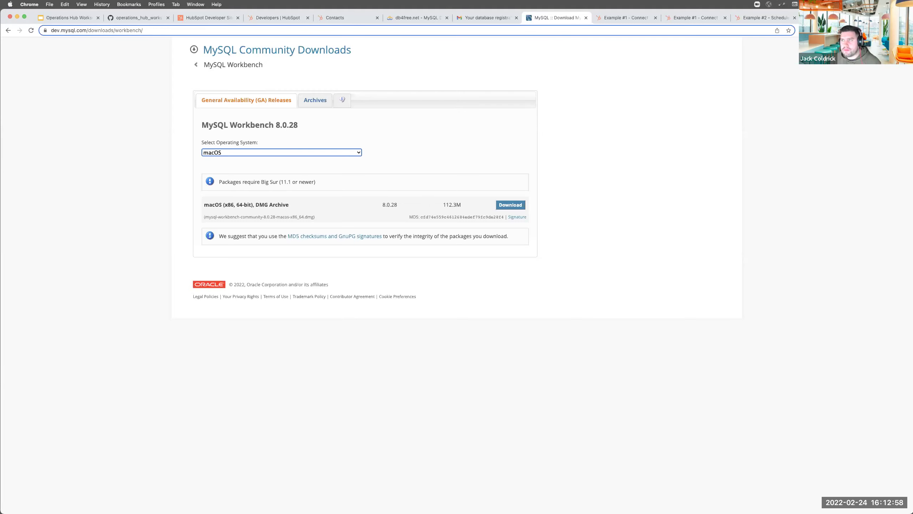
double_click(460, 16)
key("super+Tab")
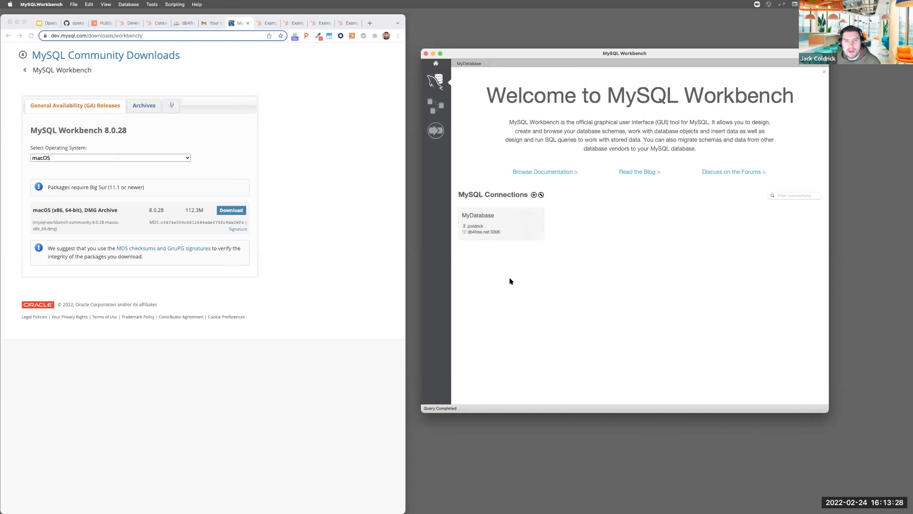
Start a new Workbench connection and name it JacksDatabase
left_click(533, 195)
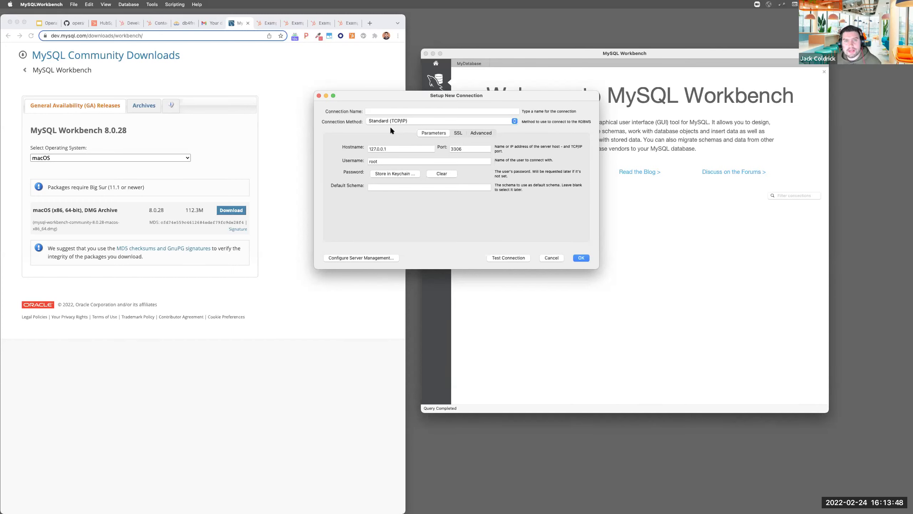
left_click_drag(485, 95, 598, 99)
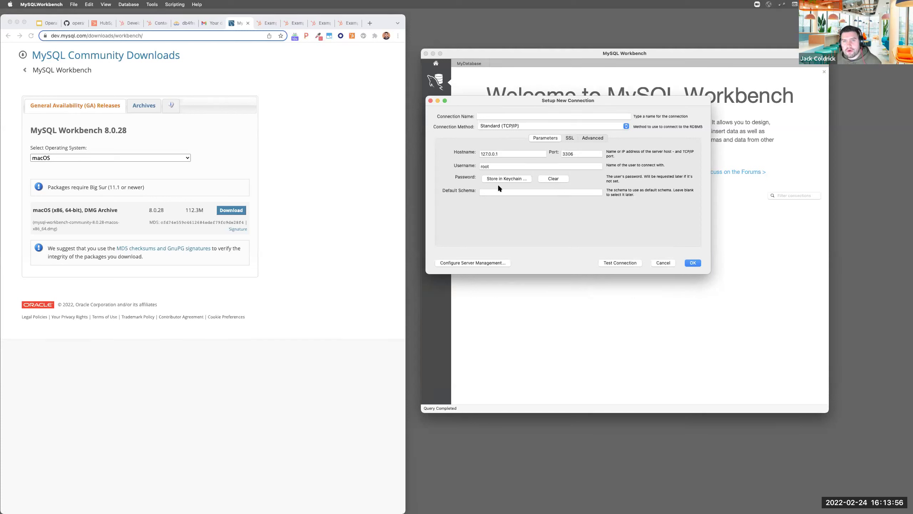
left_click(663, 263)
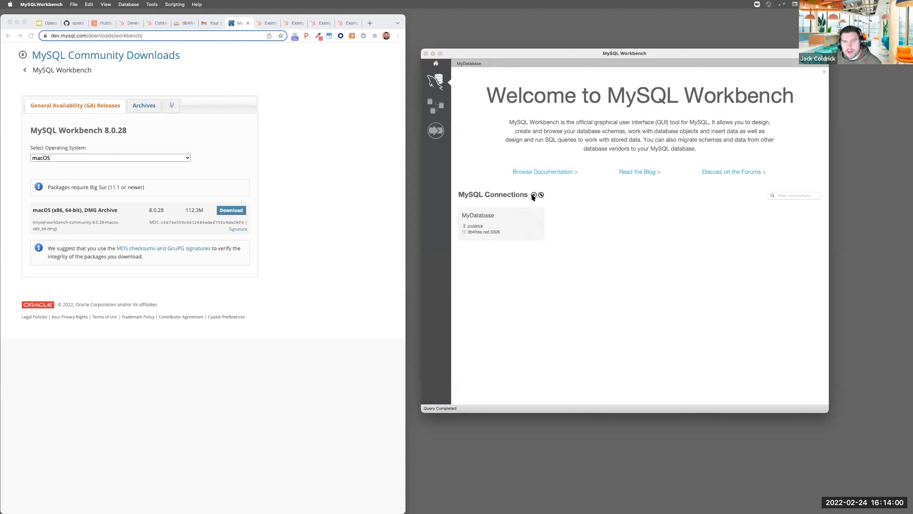
left_click(534, 195)
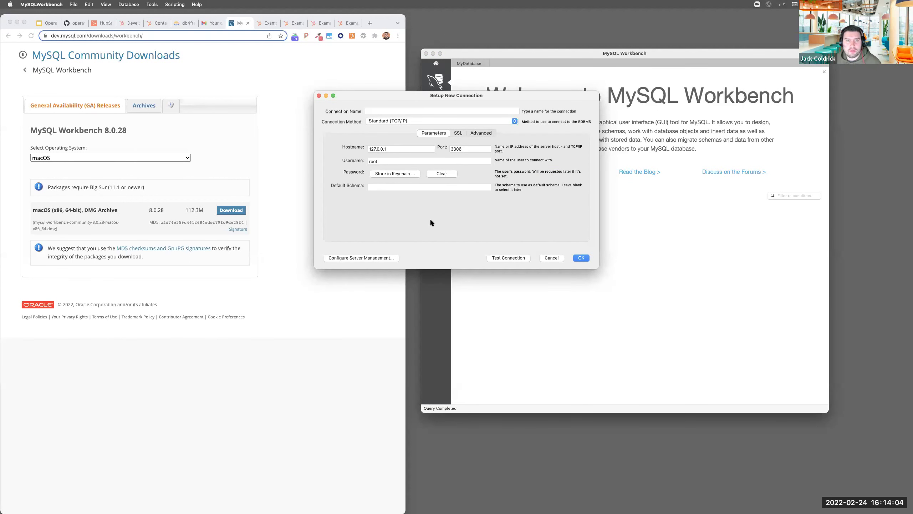
left_click(414, 113)
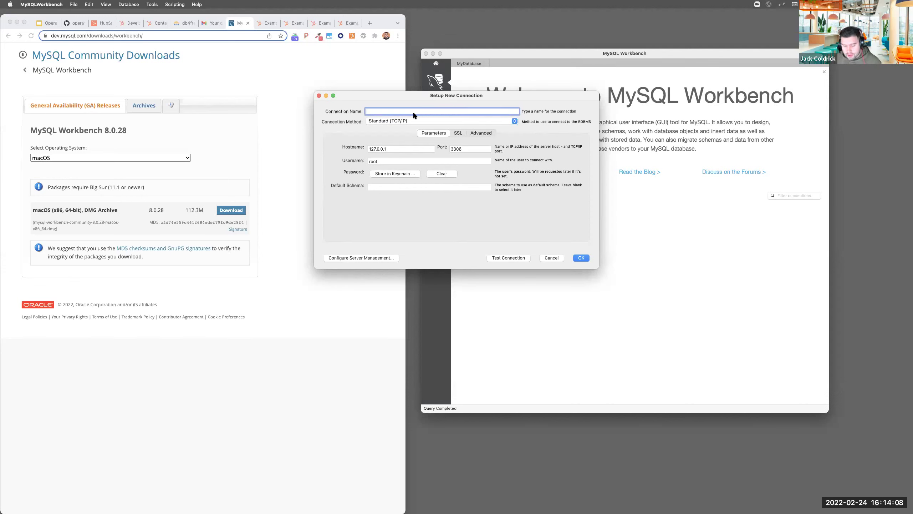
type("JacksDatabase")
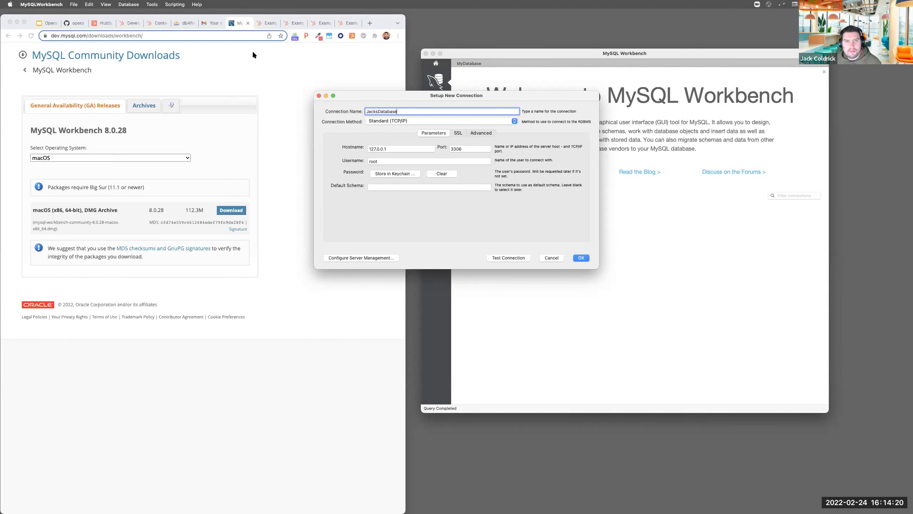
Look up the server details in the db4free registration email
left_click(209, 25)
left_click(208, 25)
scroll(228, 219, "right", 2)
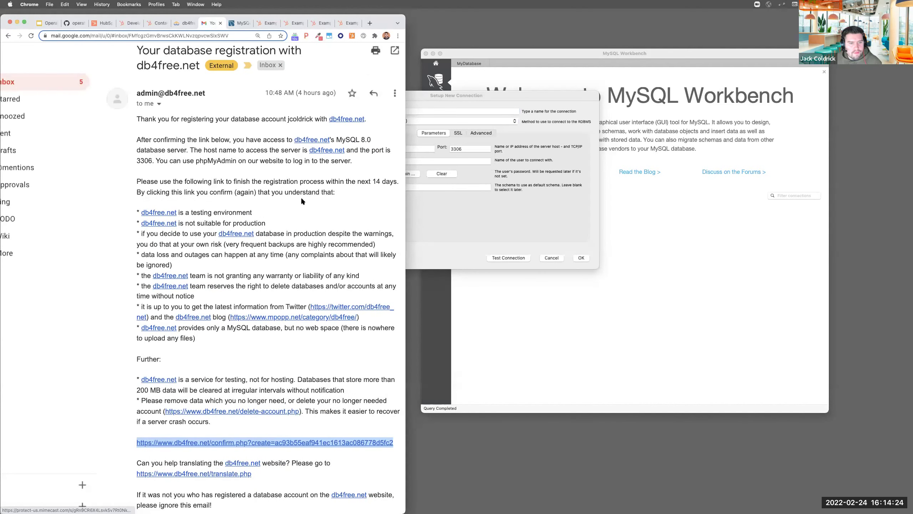
scroll(302, 198, "down", 2)
scroll(309, 205, "up", 1)
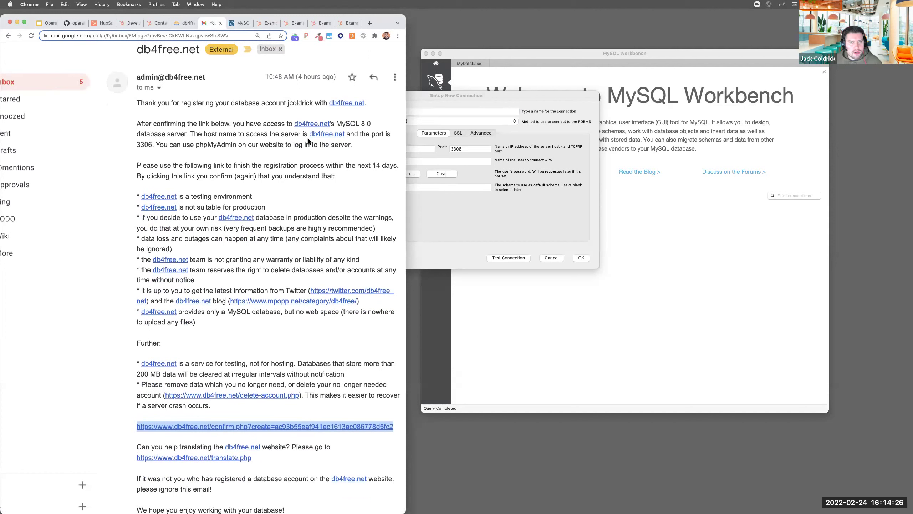
left_click(439, 100)
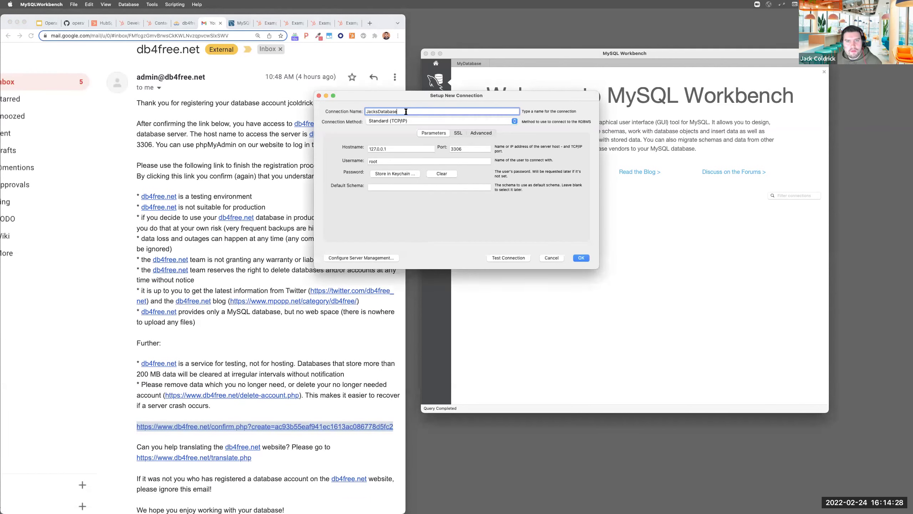
Set hostname db4free.net, port 3306 and the db4free username, then test the connection
triple_click(391, 150)
type("db")
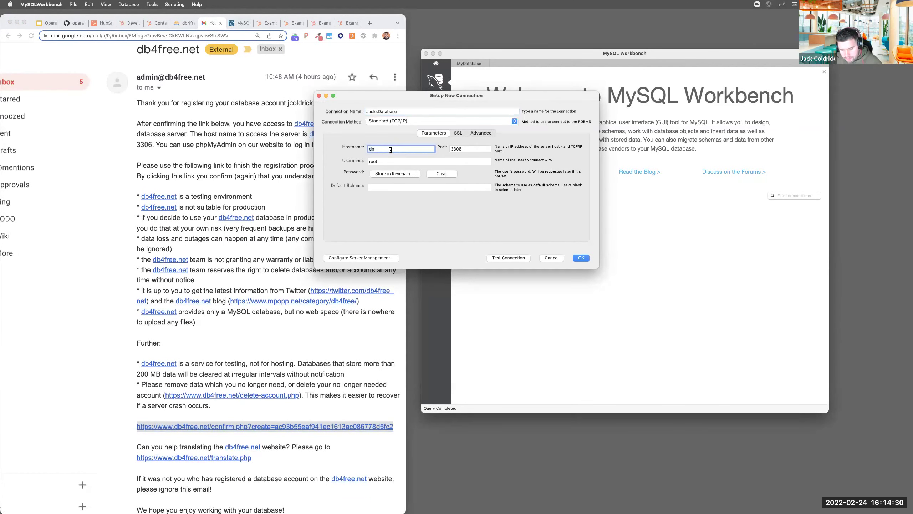
type("4free.net")
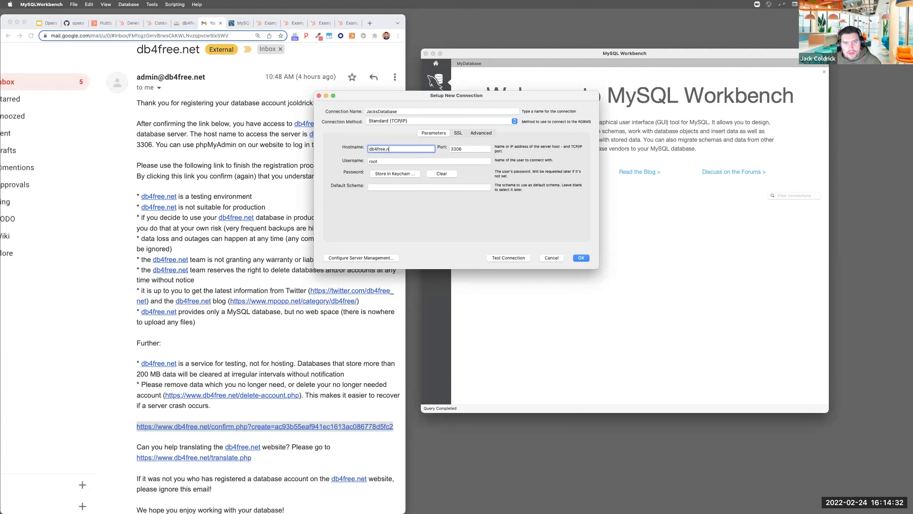
double_click(464, 149)
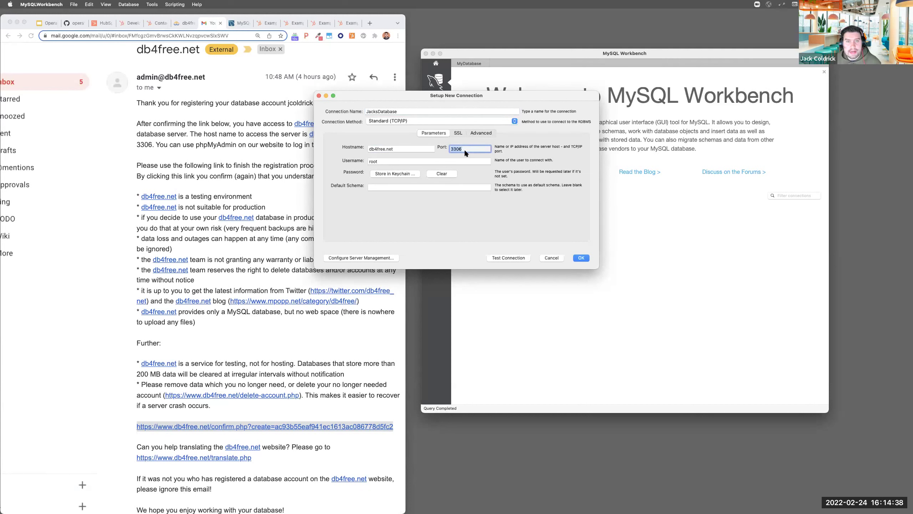
double_click(401, 162)
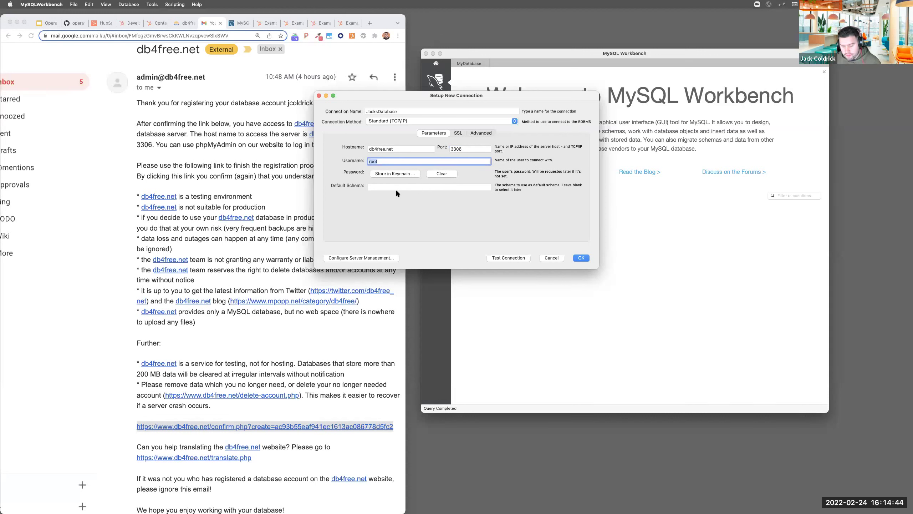
type("jcoldrick")
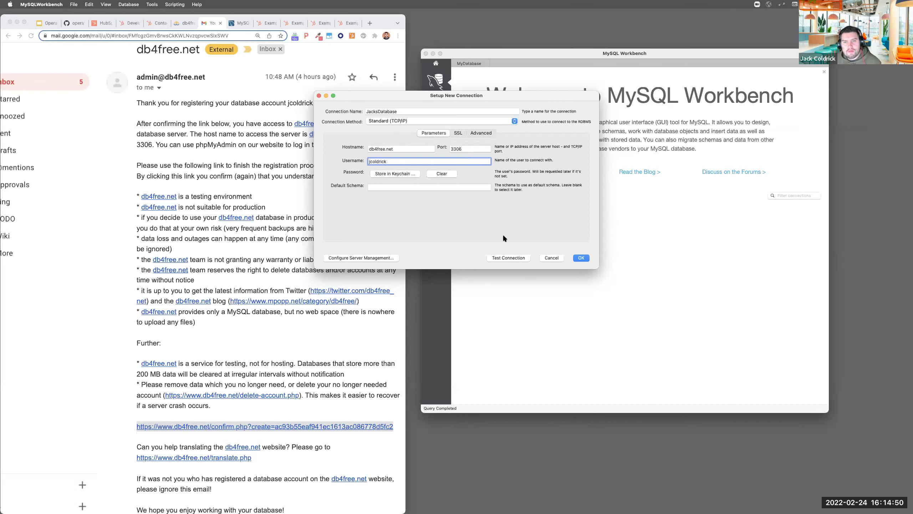
left_click(508, 258)
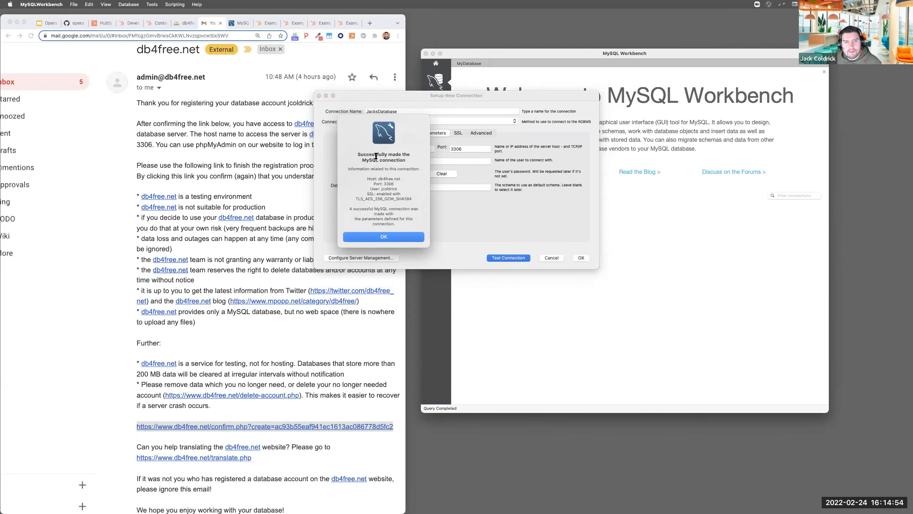
Acknowledge the successful connection test and save the JacksDatabase connection
left_click_drag(366, 156, 402, 168)
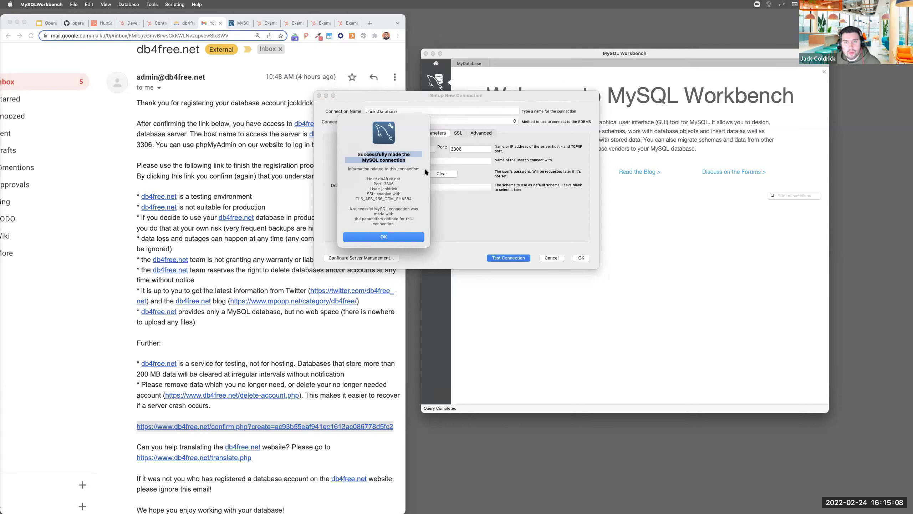
left_click(366, 158)
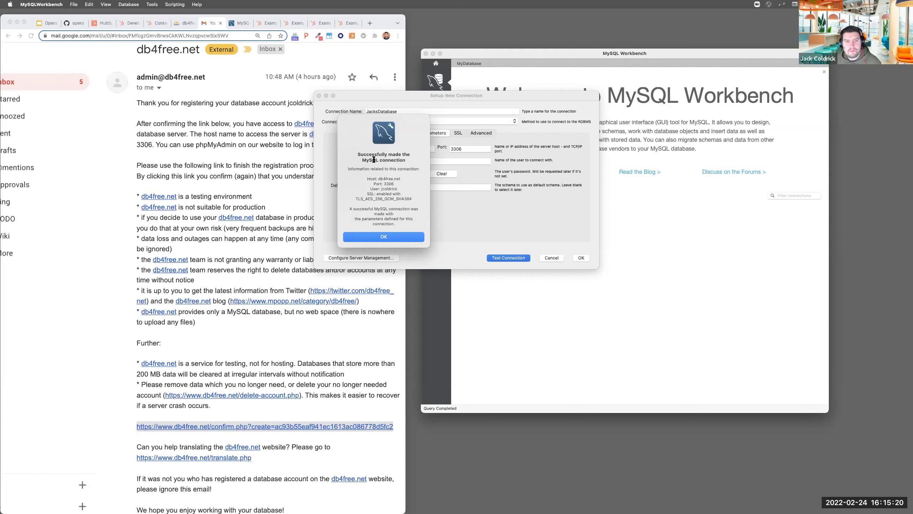
left_click(391, 237)
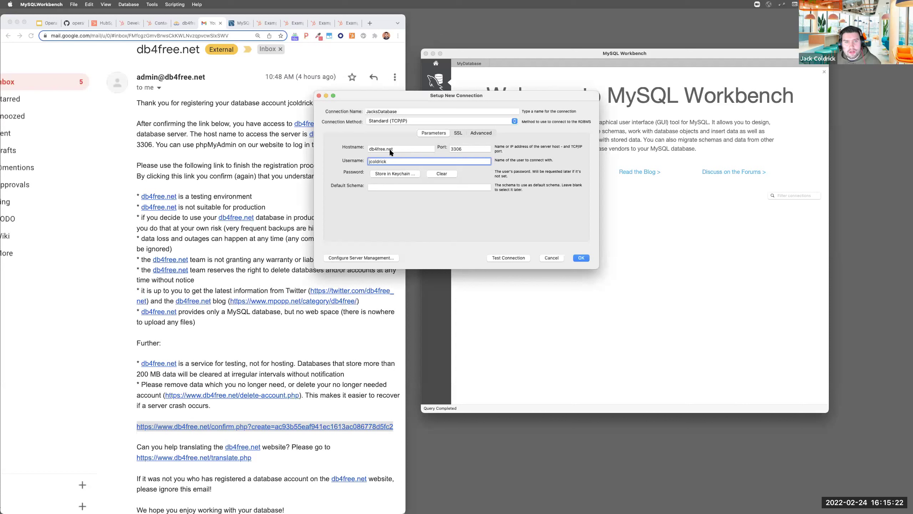
left_click(578, 258)
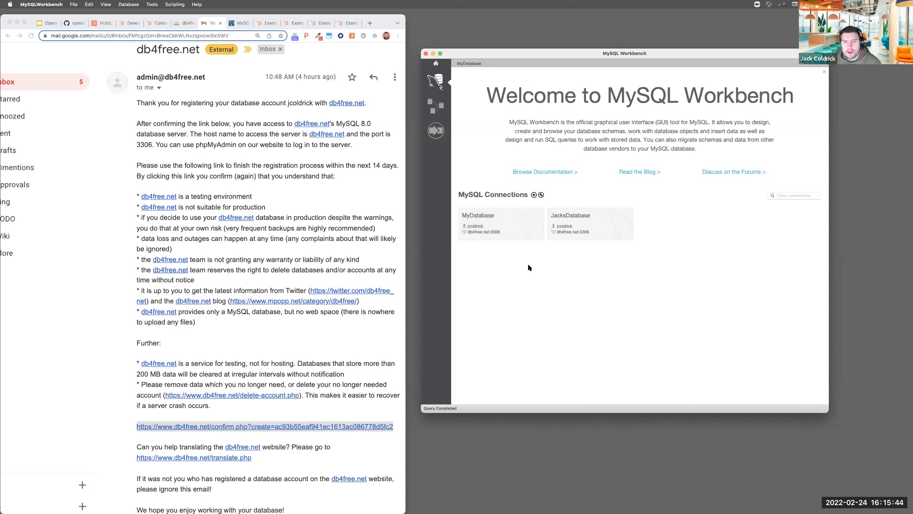
Open a SQL editor on the MyDatabase db4free.net:3306 connection
left_click(506, 217)
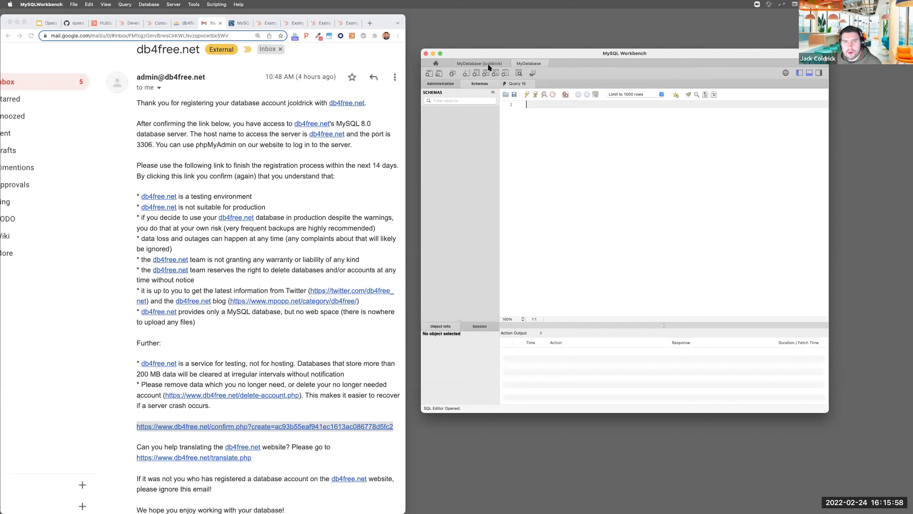
left_click(533, 63)
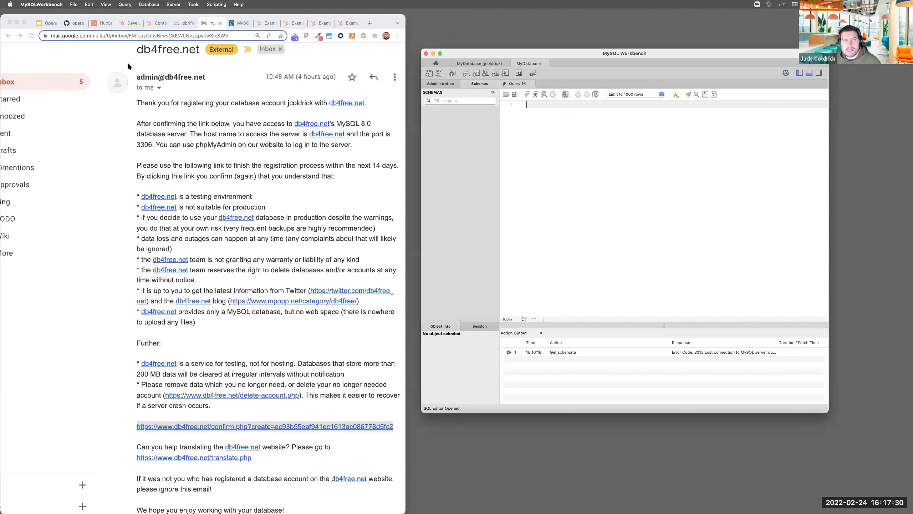
Select the full operations_hub_workshop_4_sql.sql script in the GitHub gist
left_click(74, 23)
left_click_drag(406, 76, 684, 88)
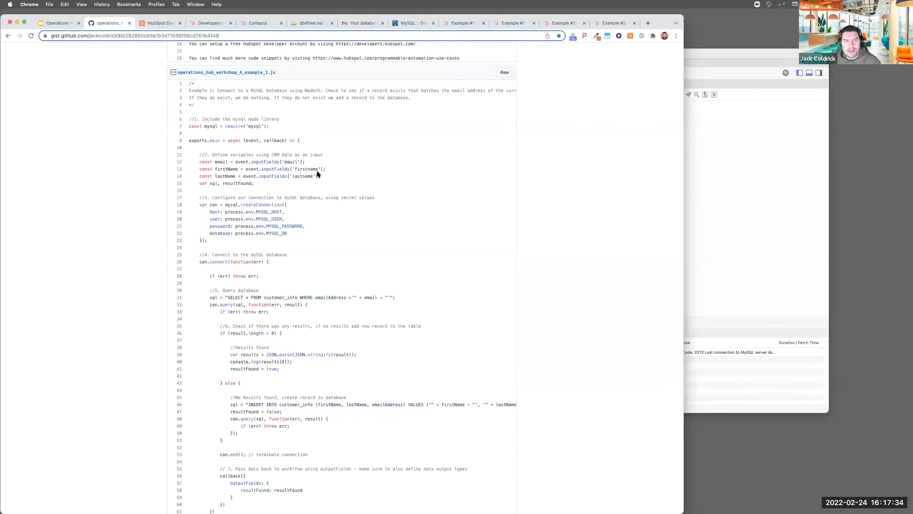
scroll(299, 133, "up", 5)
scroll(301, 198, "down", 1)
scroll(301, 213, "down", 20)
scroll(295, 225, "down", 20)
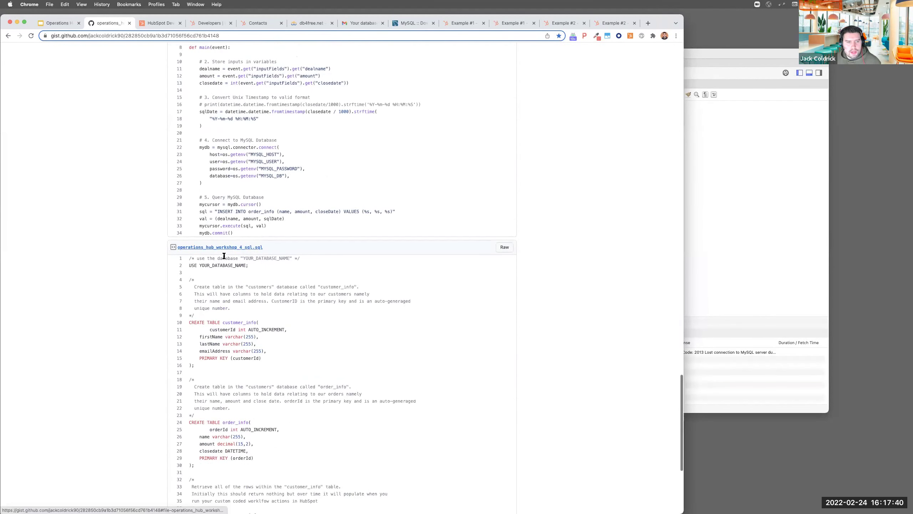
scroll(224, 256, "down", 2)
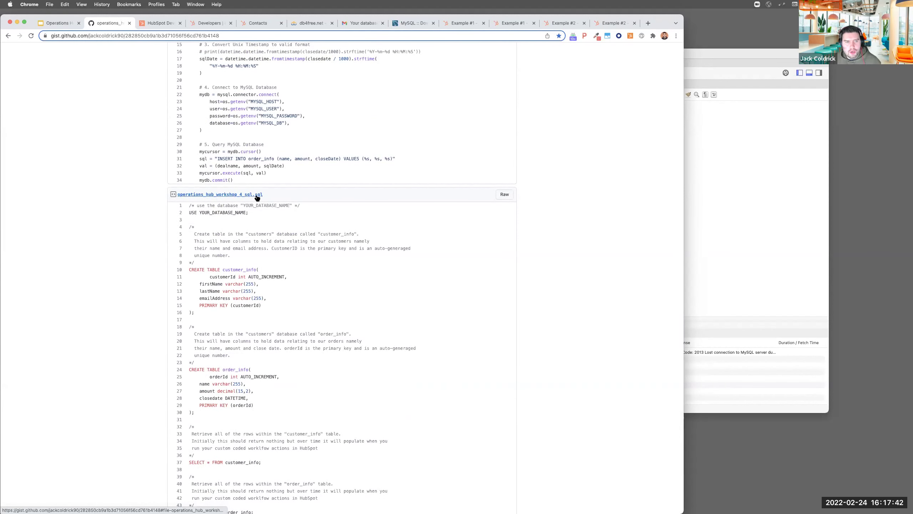
left_click_drag(190, 206, 232, 256)
left_click_drag(260, 325, 265, 393)
key("super+c")
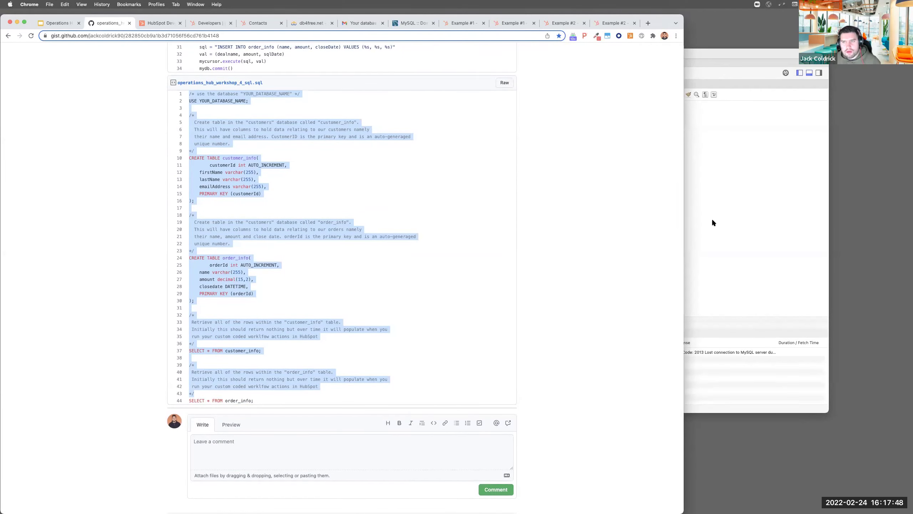
Paste the SQL script into Workbench's query editor and enlarge the Workbench window
left_click(713, 221)
key("super+v")
scroll(576, 171, "up", 5)
scroll(558, 234, "down", 3)
scroll(570, 185, "up", 1)
left_click_drag(583, 53, 527, 36)
left_click_drag(364, 395, 138, 482)
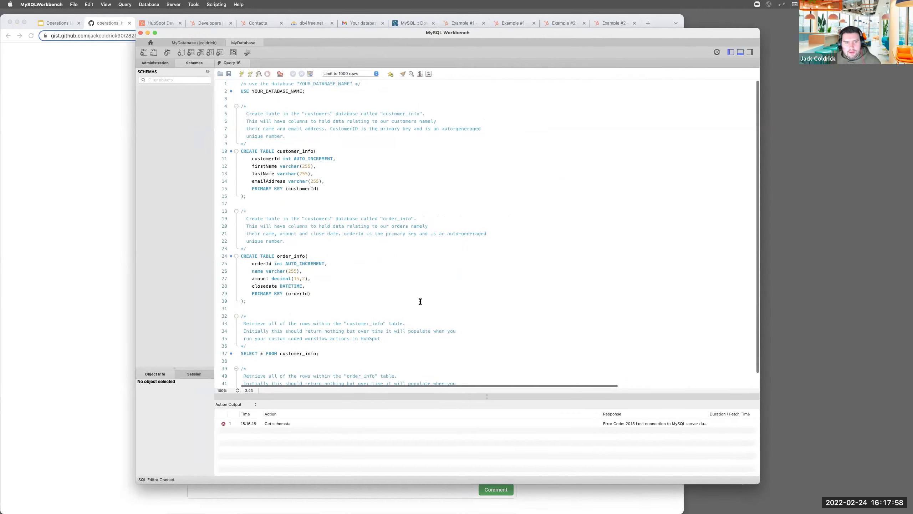
Look over the setup script's column definitions and the database-name placeholder on line 2
left_click(368, 176)
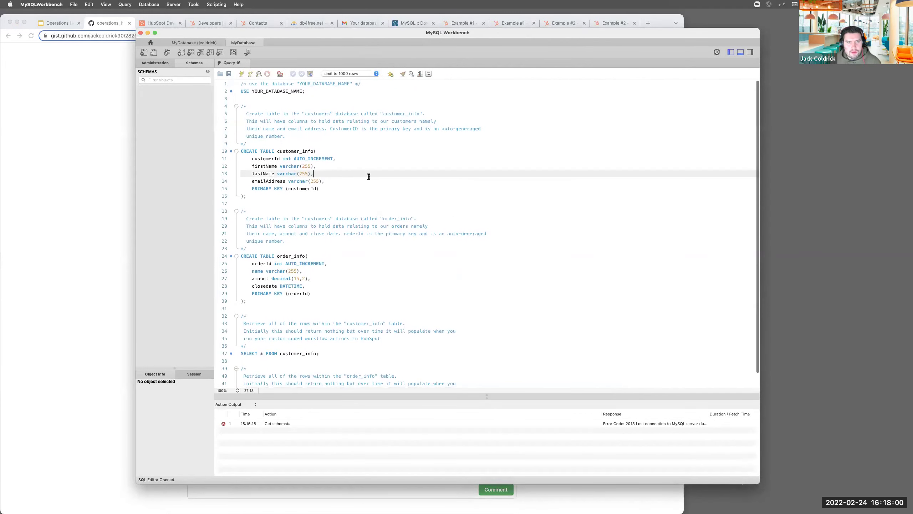
left_click(263, 93)
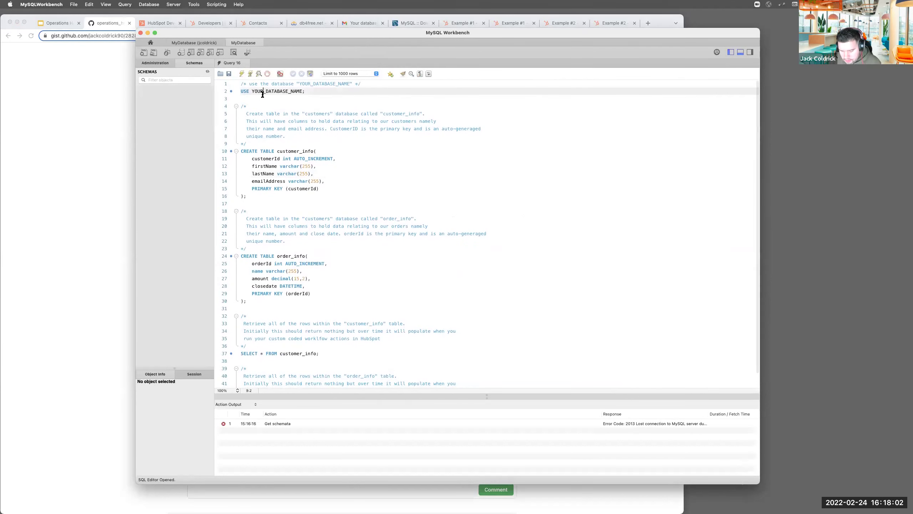
left_click(334, 184)
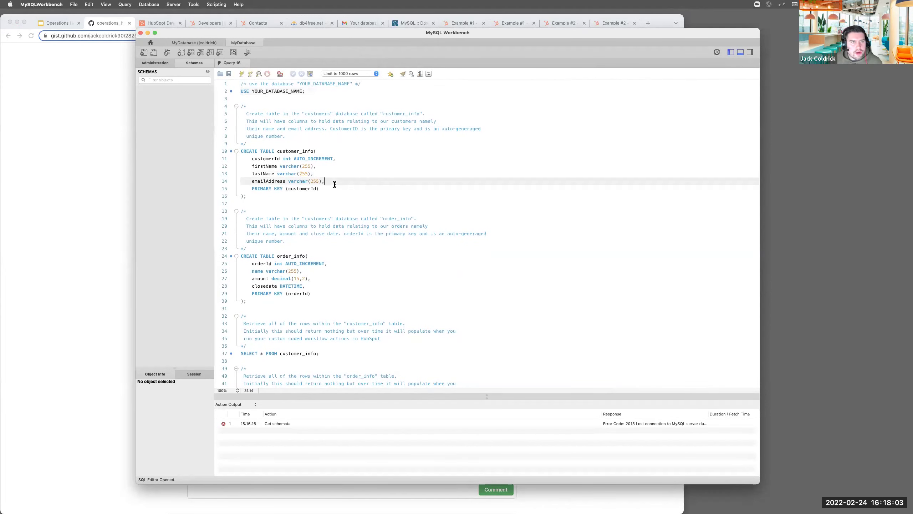
left_click(105, 5)
mouse_move(145, 26)
left_click(237, 129)
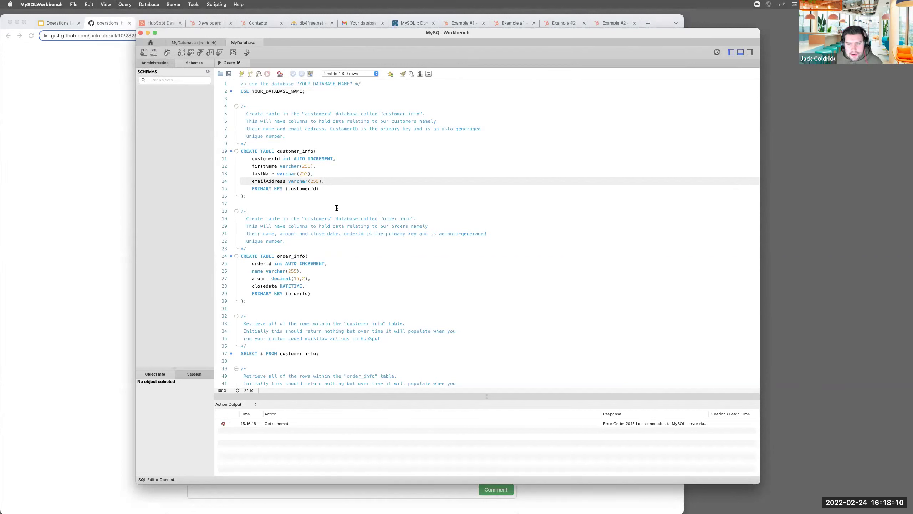
key("Up")
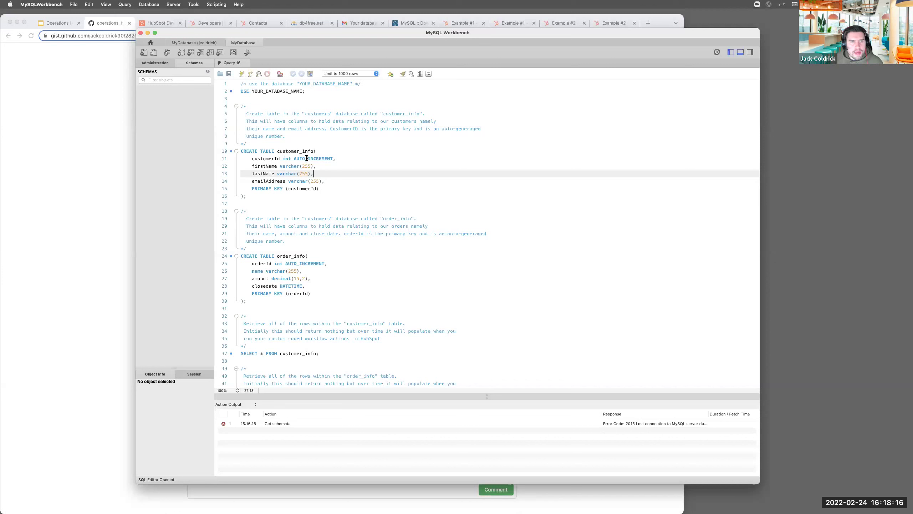
left_click_drag(240, 84, 360, 385)
scroll(305, 164, "up", 2)
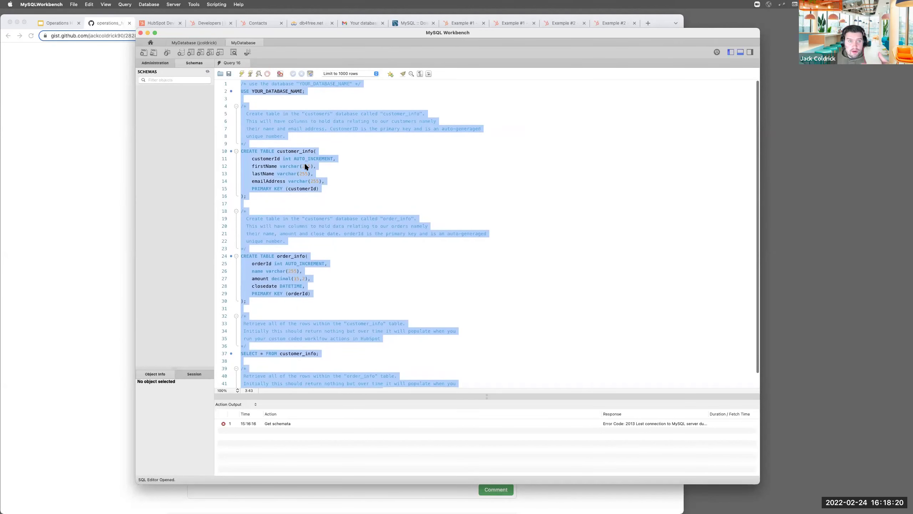
left_click(306, 165)
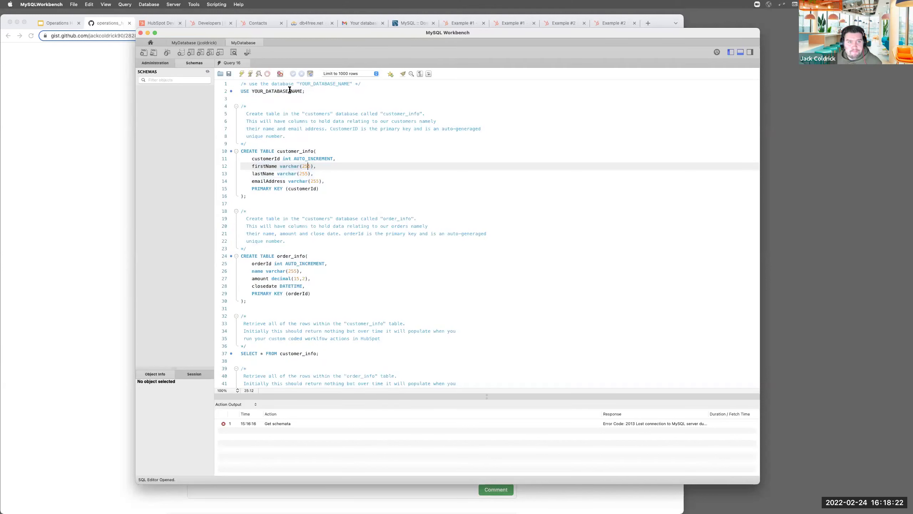
Replace YOUR_DATABASE_NAME in the USE statement with your own database name
left_click_drag(251, 92, 303, 92)
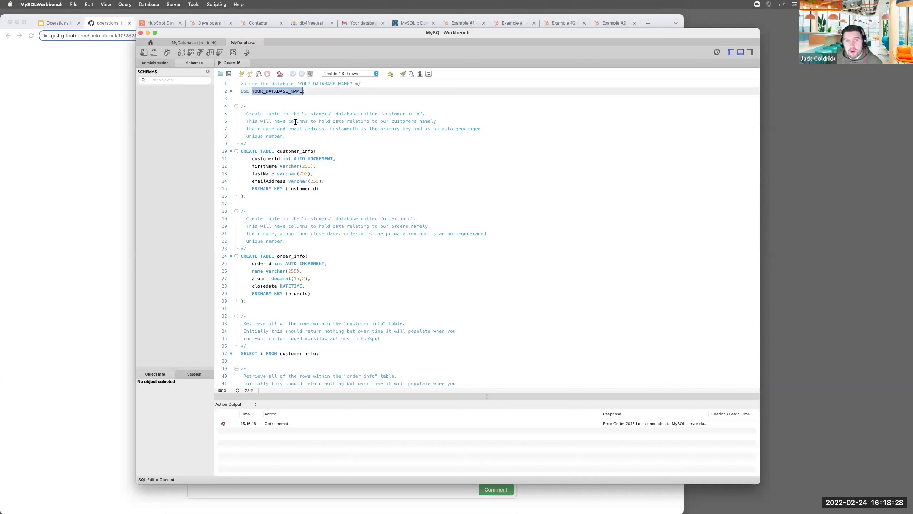
type("jcoldric")
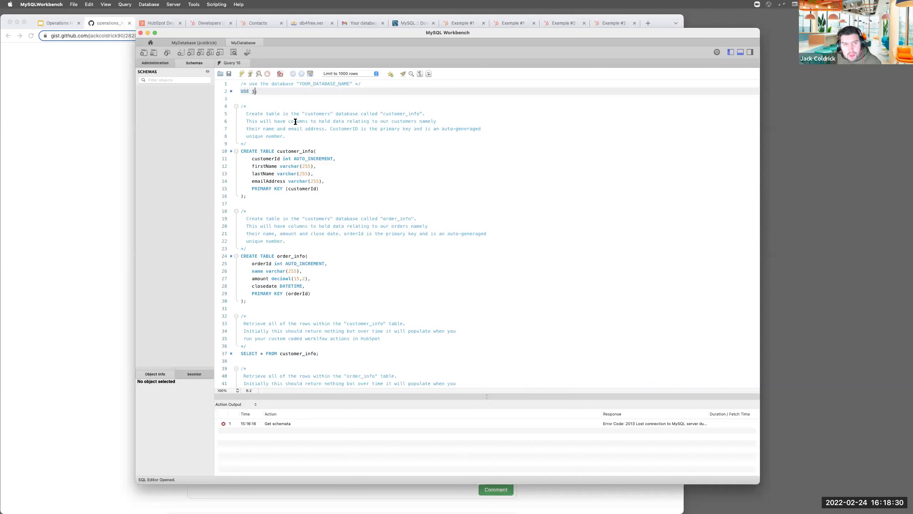
type("k")
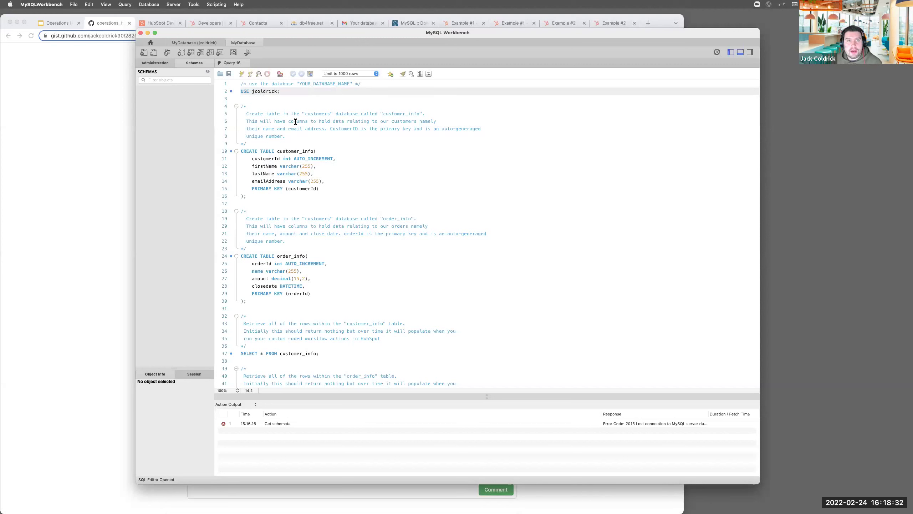
left_click_drag(255, 114, 294, 311)
left_click(288, 218)
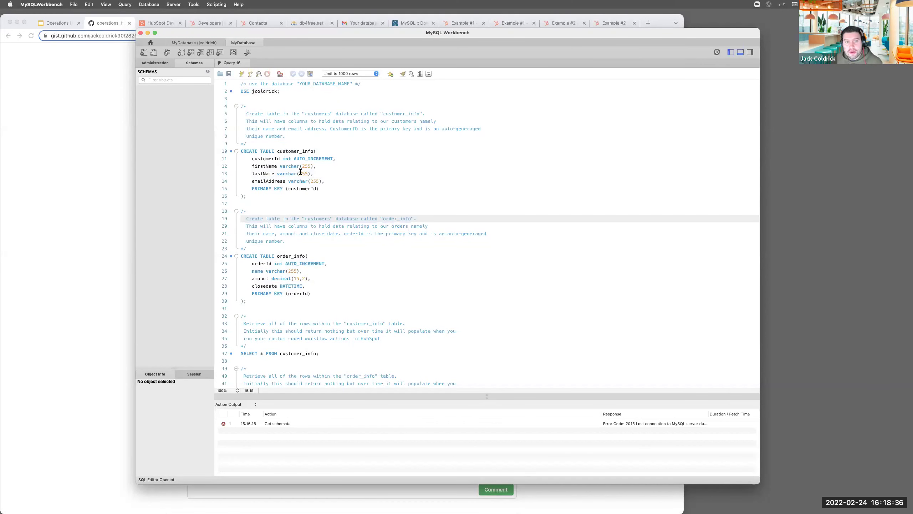
left_click_drag(247, 154, 273, 195)
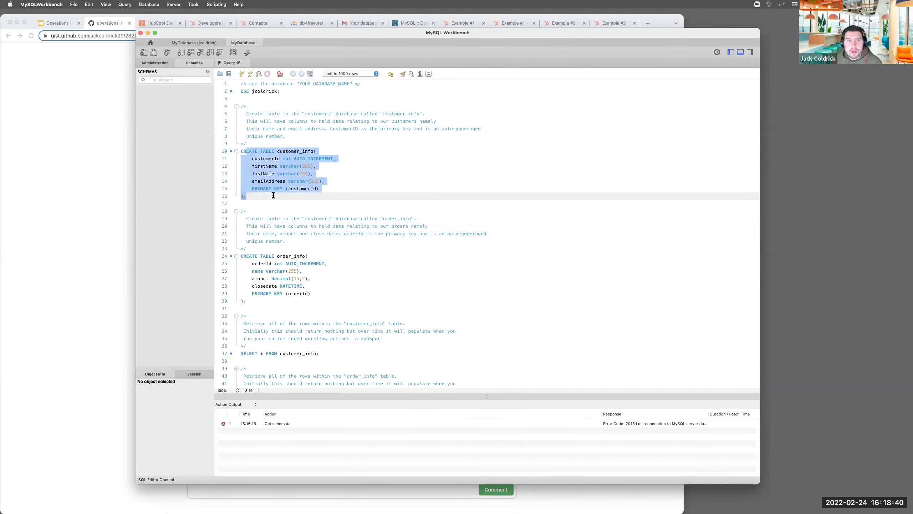
left_click(337, 149)
left_click(284, 157)
key("Home")
key("shift+Right")
key("shift+Right")
key("shift+Right")
left_click_drag(286, 159, 348, 157)
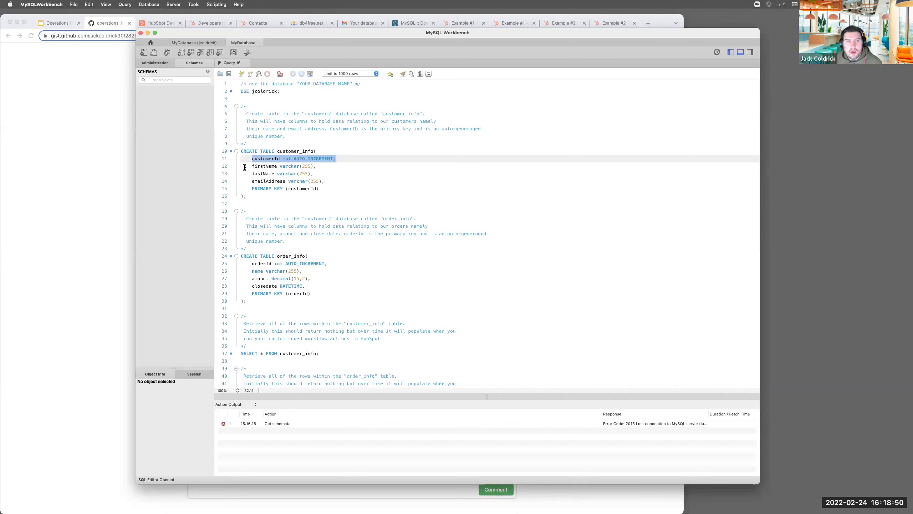
left_click_drag(250, 166, 316, 165)
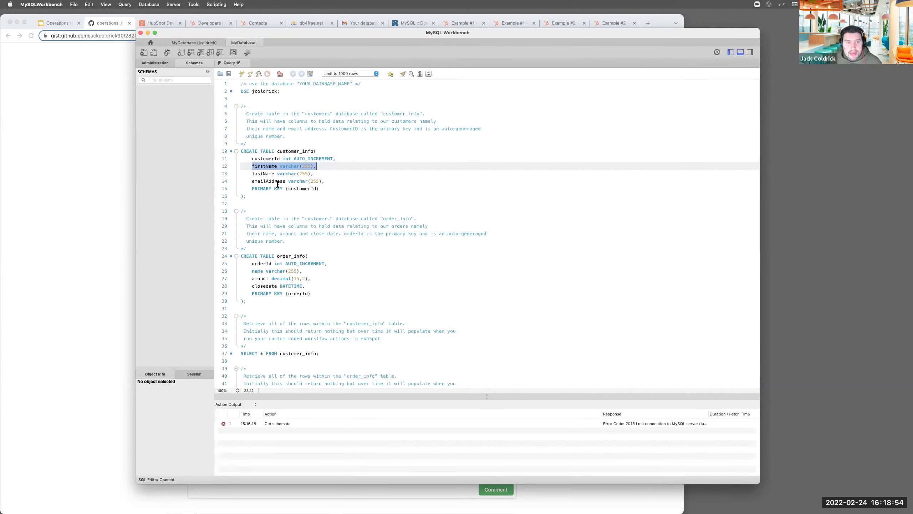
key("Right")
double_click(308, 167)
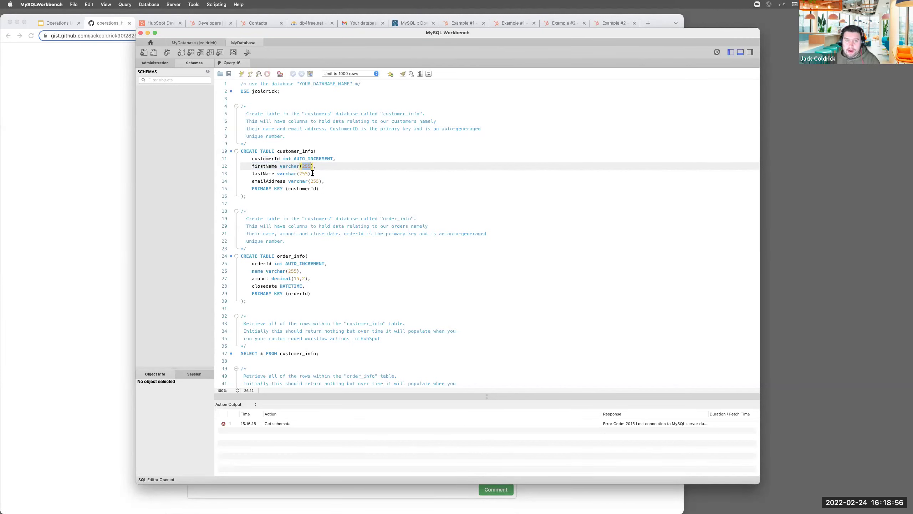
double_click(260, 174)
double_click(302, 173)
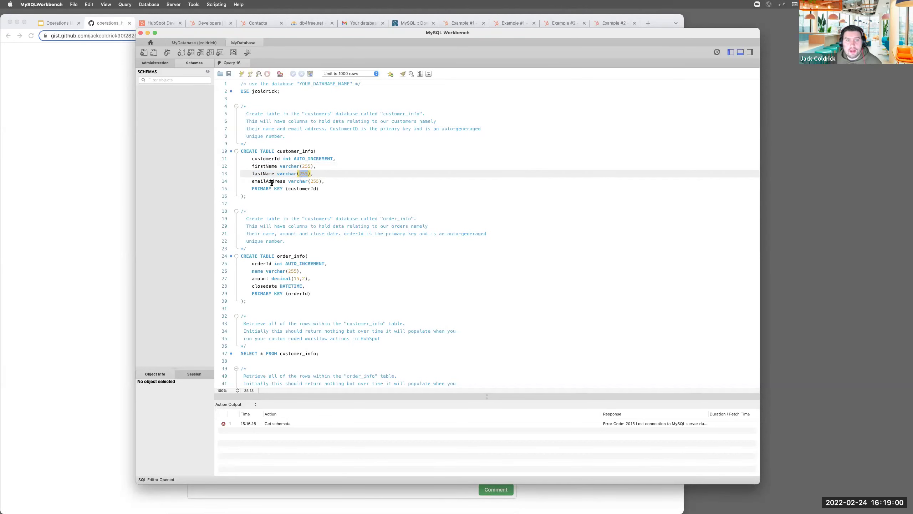
double_click(270, 181)
double_click(316, 181)
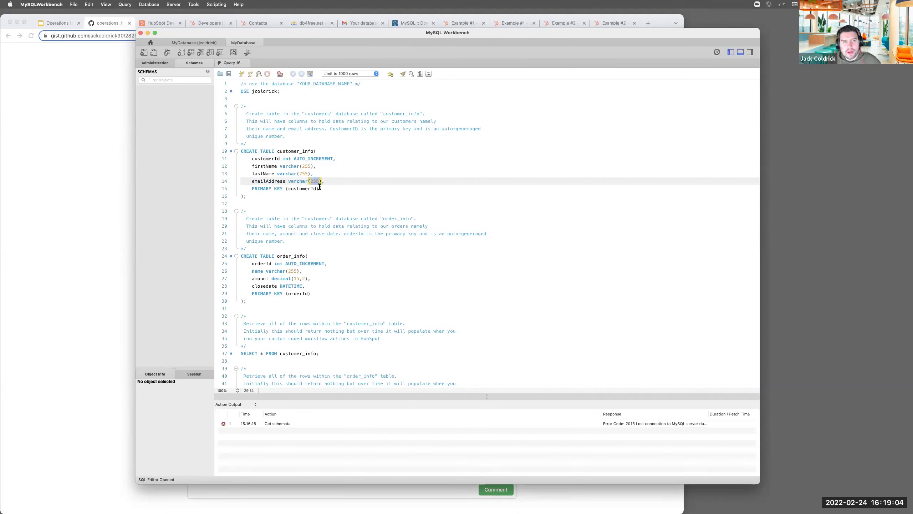
left_click_drag(252, 189, 284, 189)
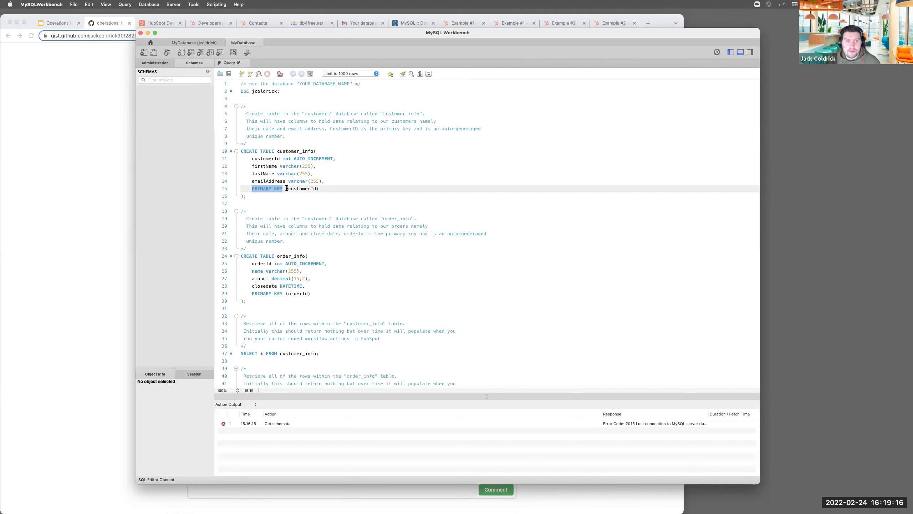
double_click(314, 187)
left_click_drag(262, 158, 336, 157)
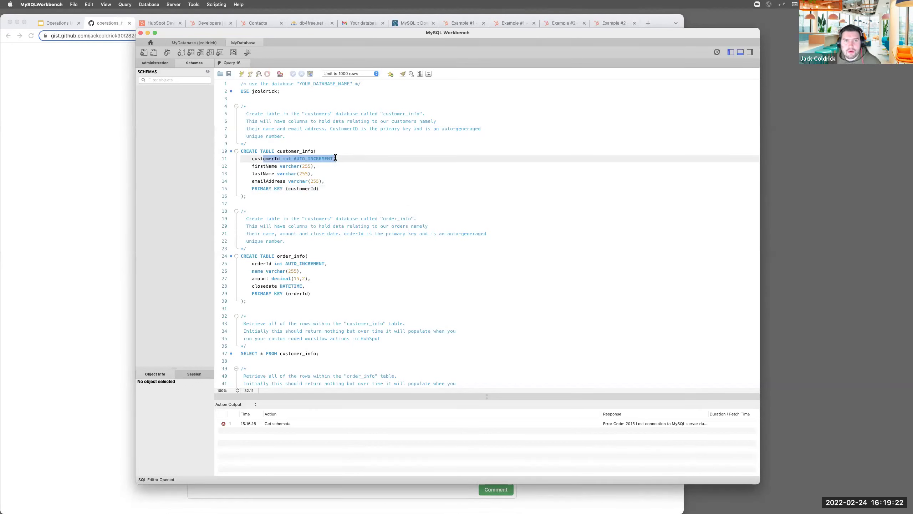
scroll(266, 205, "down", 1)
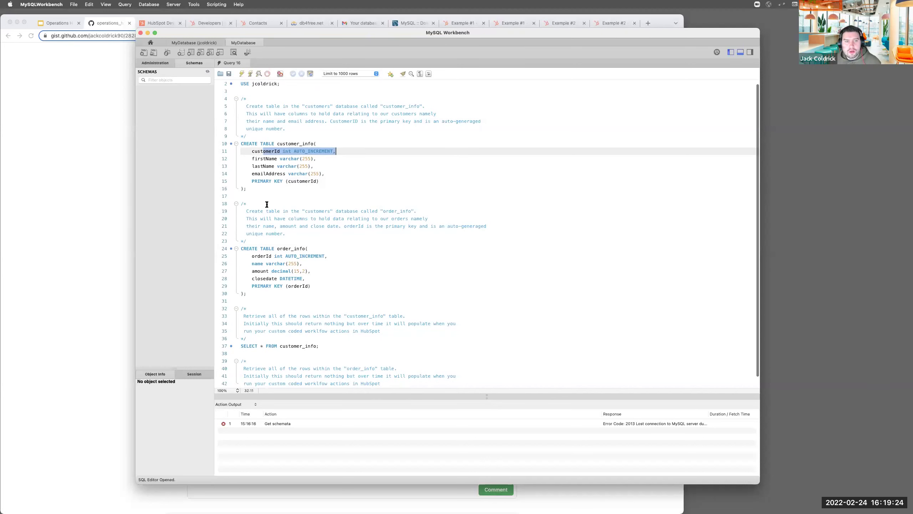
Review the order_info table's orderId, name, amount, closedate columns and primary key
left_click_drag(248, 203, 301, 288)
left_click(303, 286)
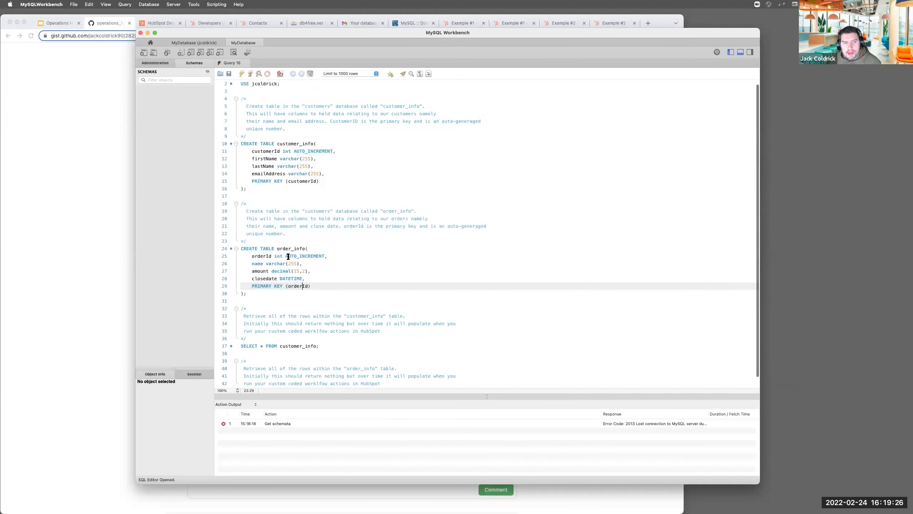
left_click_drag(279, 246, 310, 287)
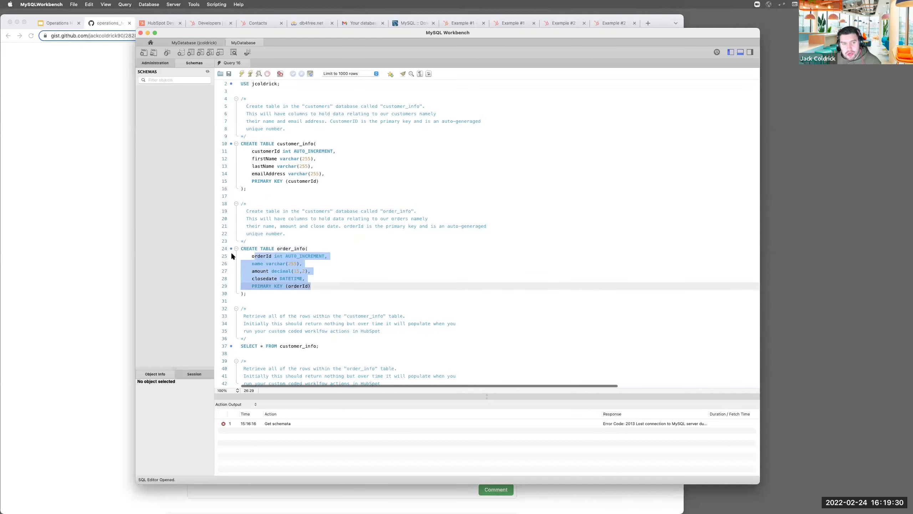
double_click(261, 256)
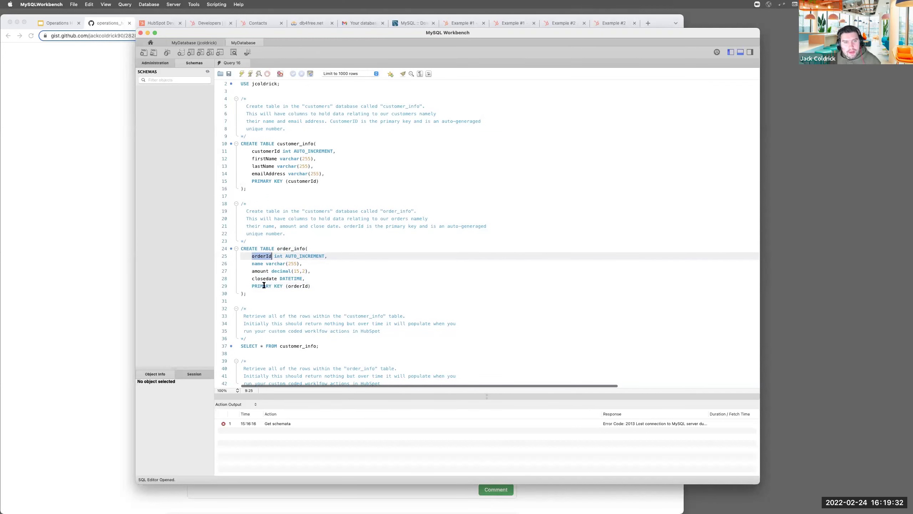
double_click(260, 263)
double_click(260, 271)
left_click_drag(275, 271, 304, 271)
double_click(276, 272)
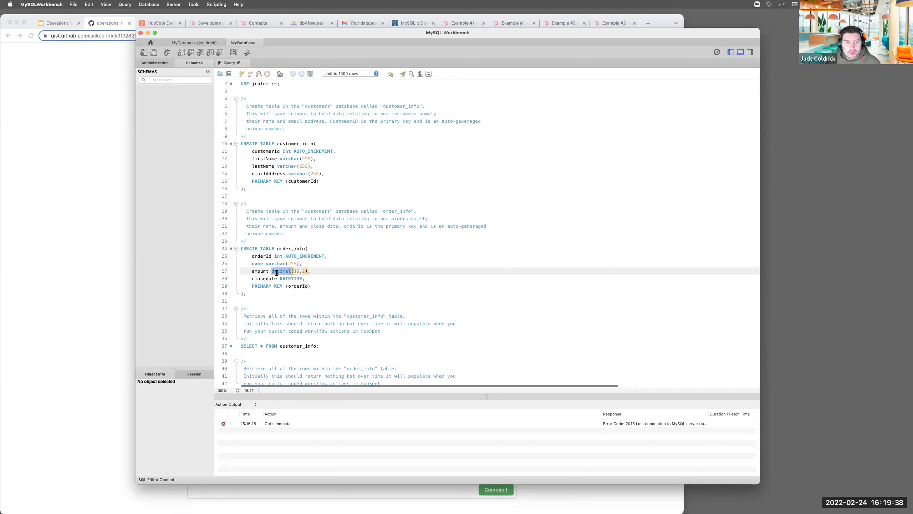
double_click(297, 271)
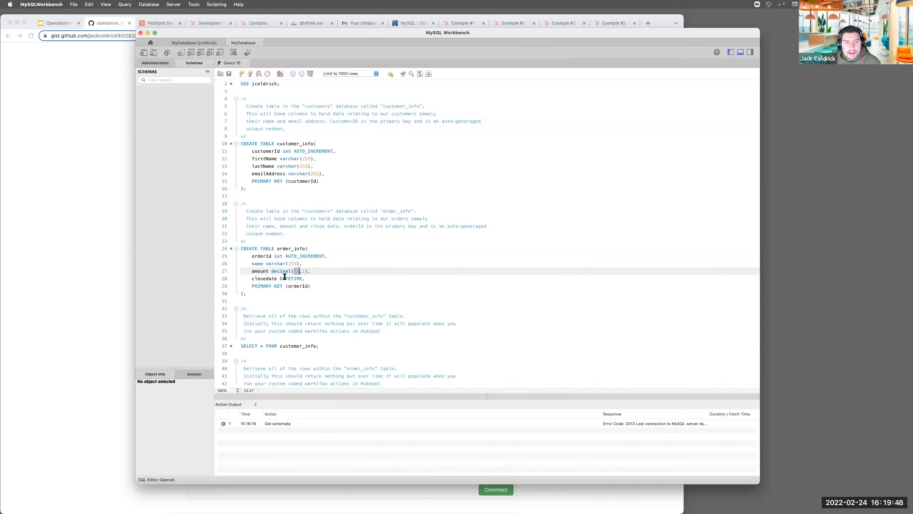
triple_click(269, 278)
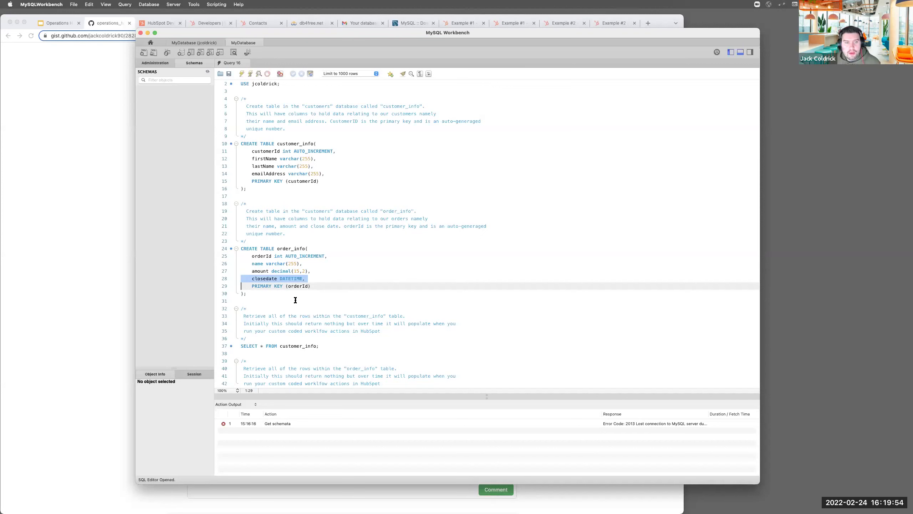
triple_click(282, 286)
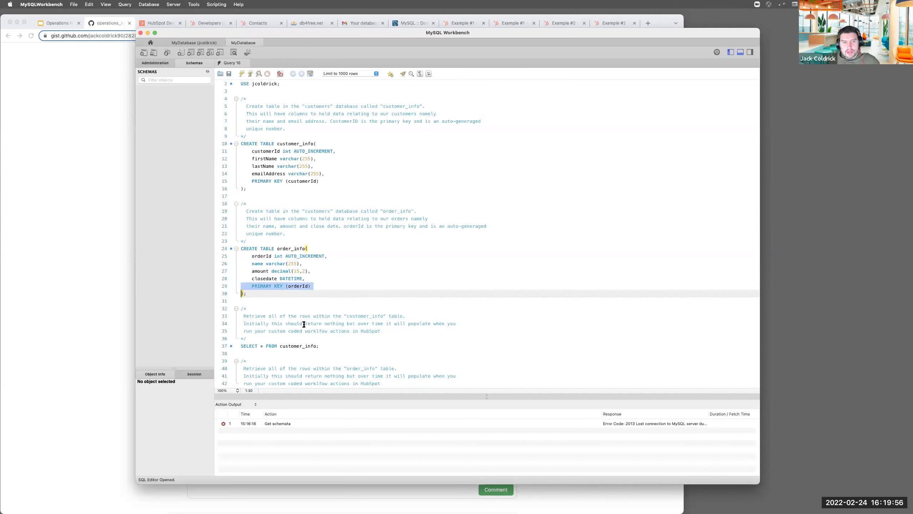
left_click(253, 255)
left_click_drag(253, 256, 355, 257)
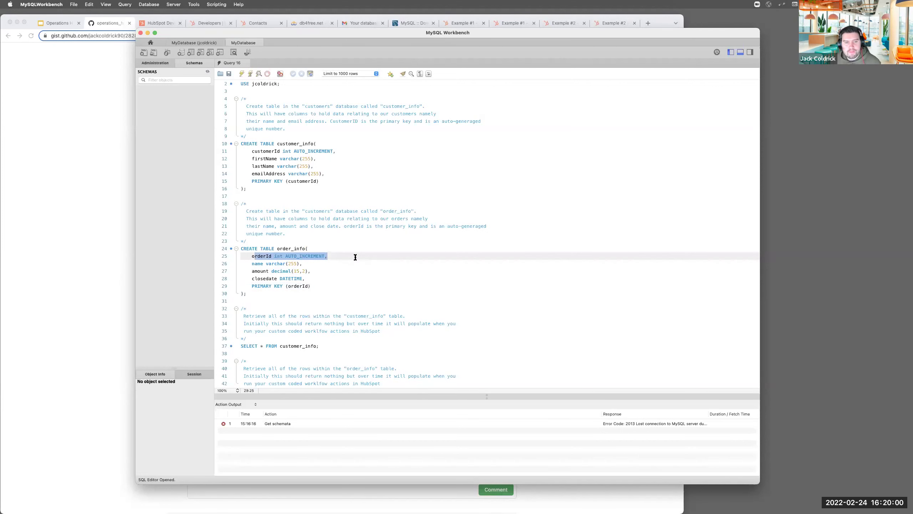
Add an empty line 44 below the order_info comment at the end of the script
scroll(351, 264, "down", 1)
left_click_drag(266, 338, 239, 338)
scroll(325, 338, "down", 1)
scroll(325, 339, "up", 1)
key("Up")
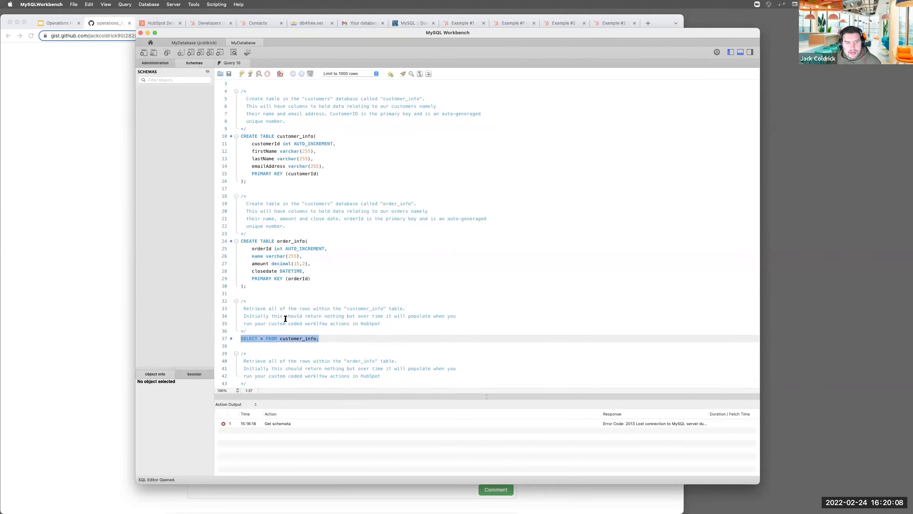
left_click(249, 341)
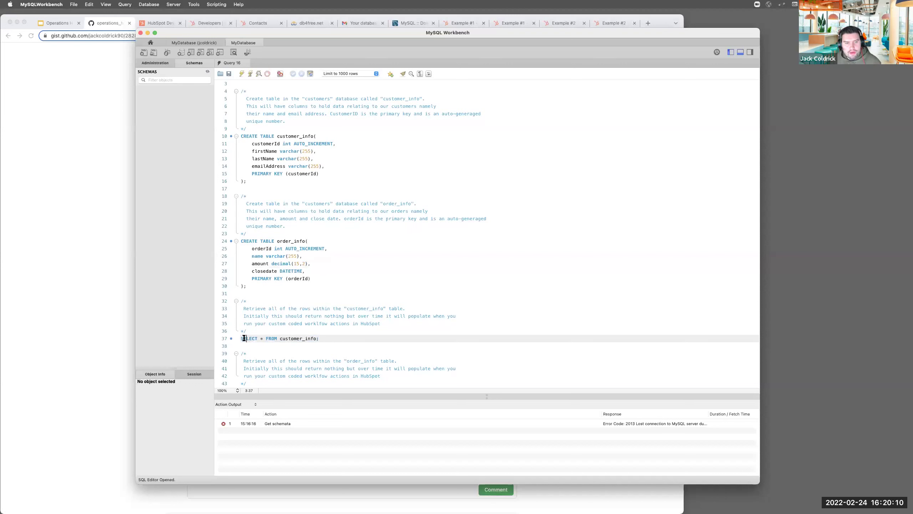
left_click_drag(241, 338, 320, 346)
left_click(351, 380)
key("Return")
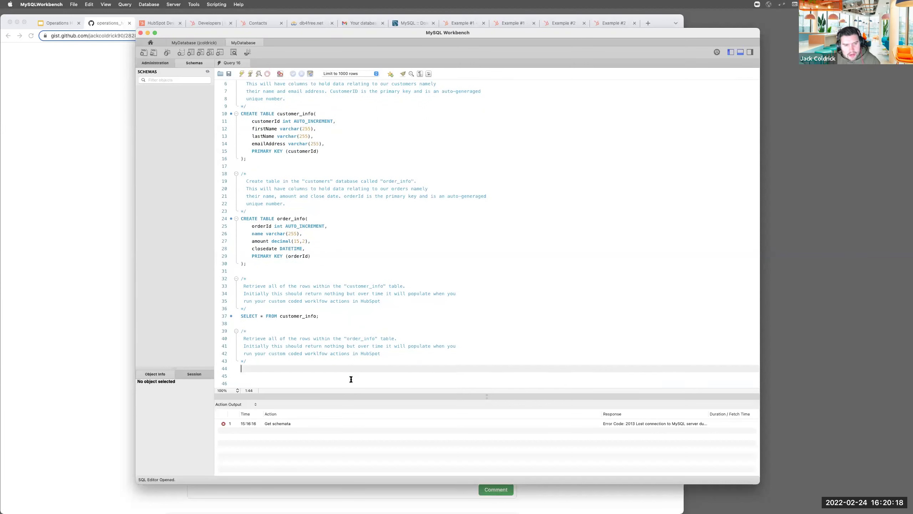
Write SELECT * FROM order_info; on line 44 beneath the order_info comment
type("SELECT * FROM ")
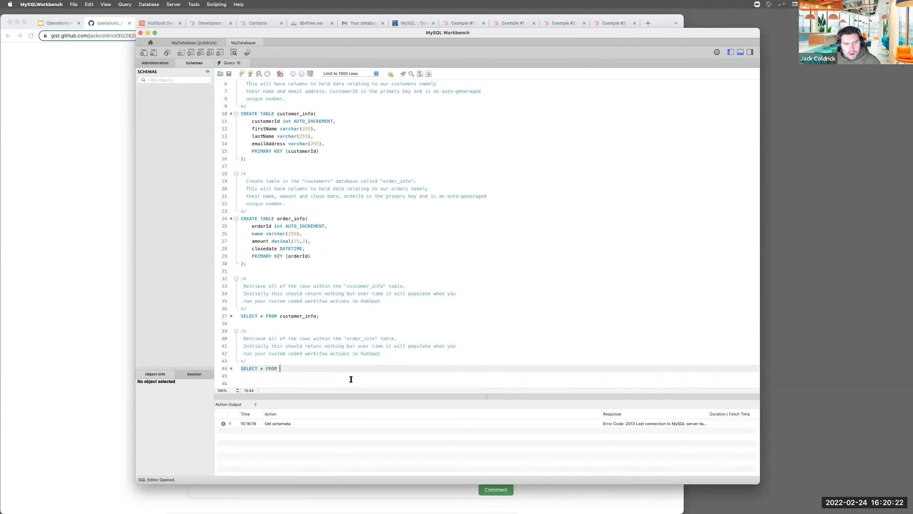
type("order_info;")
left_click(368, 338)
left_click_drag(321, 315, 238, 317)
left_click_drag(312, 368, 262, 370)
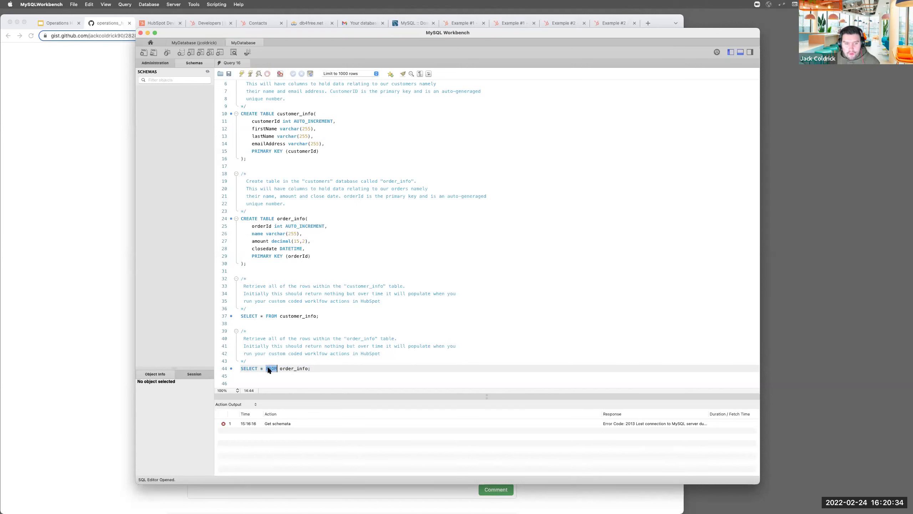
left_click_drag(280, 368, 308, 371)
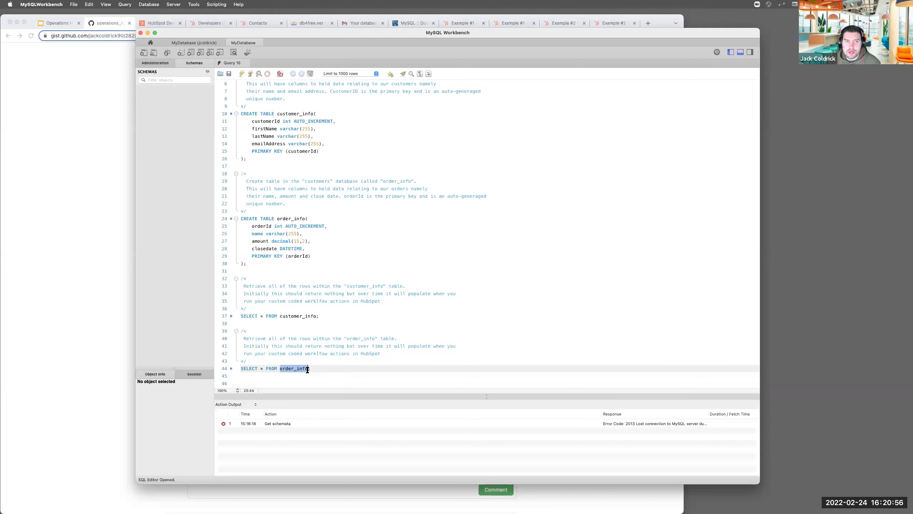
Execute the full script and read the customer_info-already-exists error in the output log
left_click(319, 375)
key("super+shift+Up")
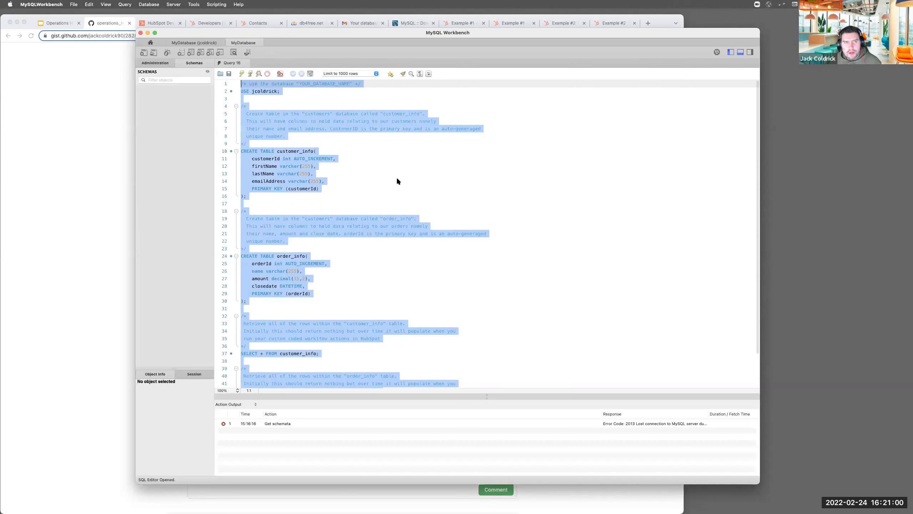
left_click(361, 256)
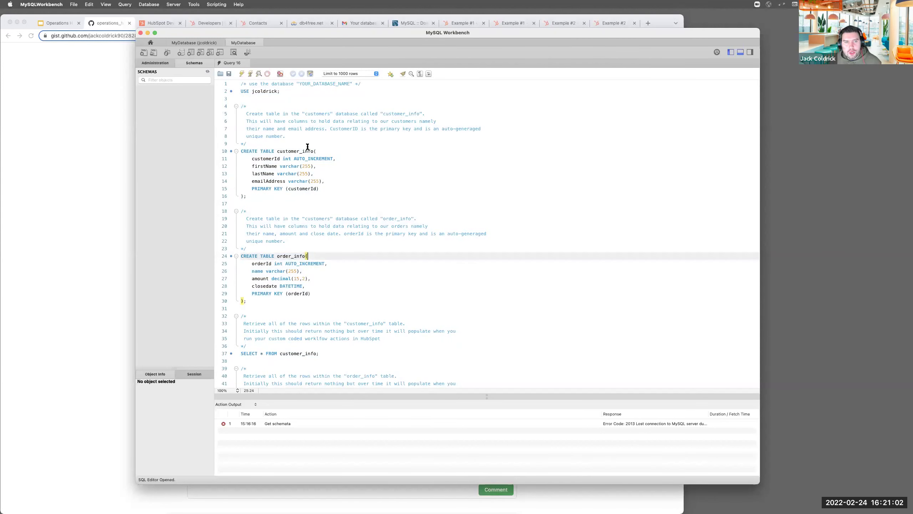
left_click(273, 151)
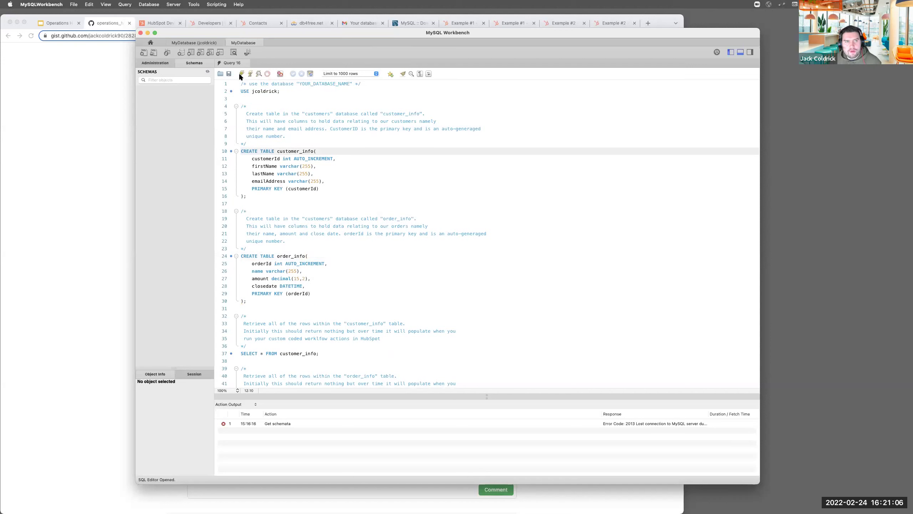
left_click(241, 75)
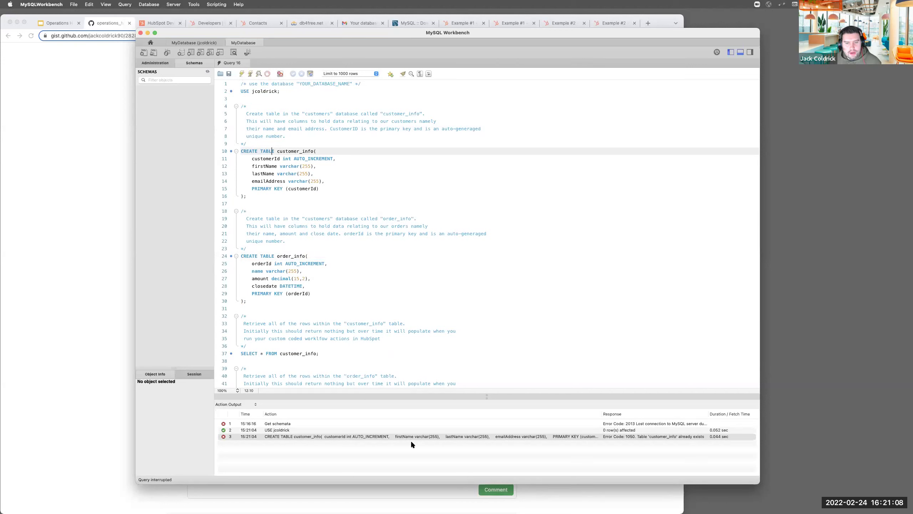
left_click(443, 442)
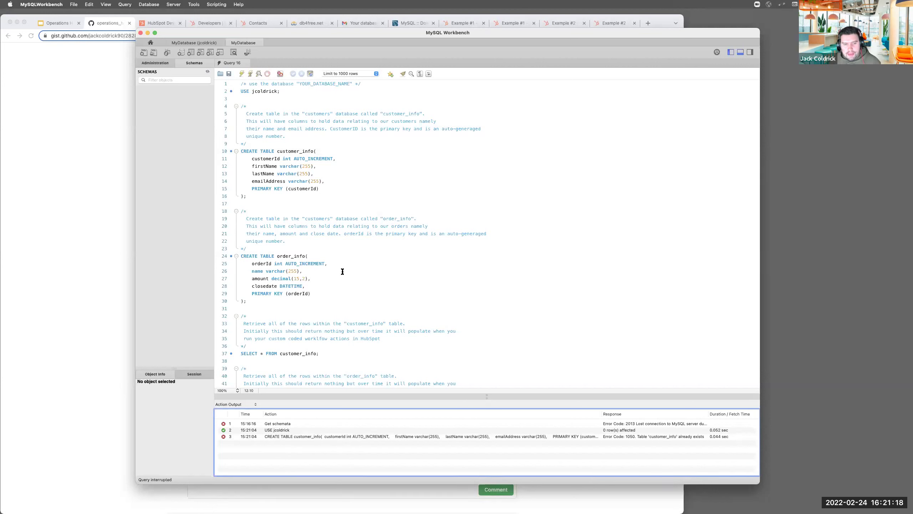
Select the SELECT * FROM customer_info; query on line 37
left_click_drag(298, 211, 242, 151)
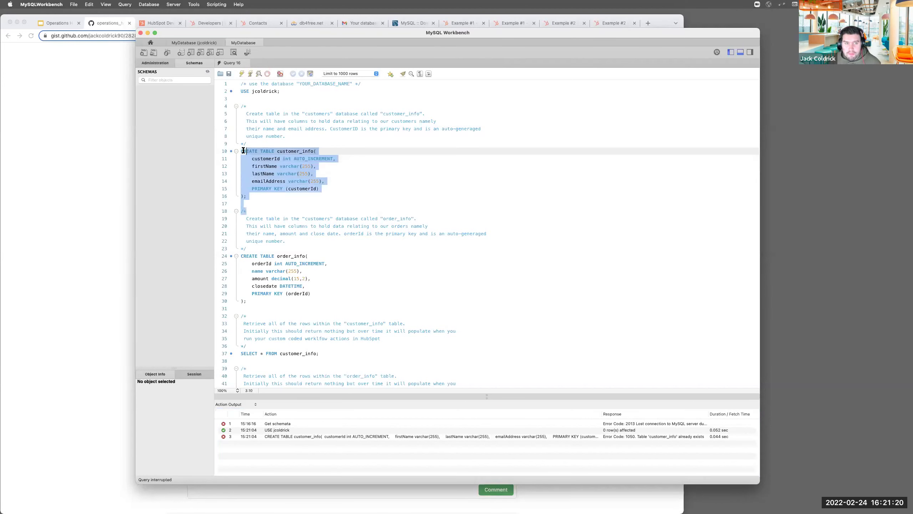
scroll(350, 265, "down", 4)
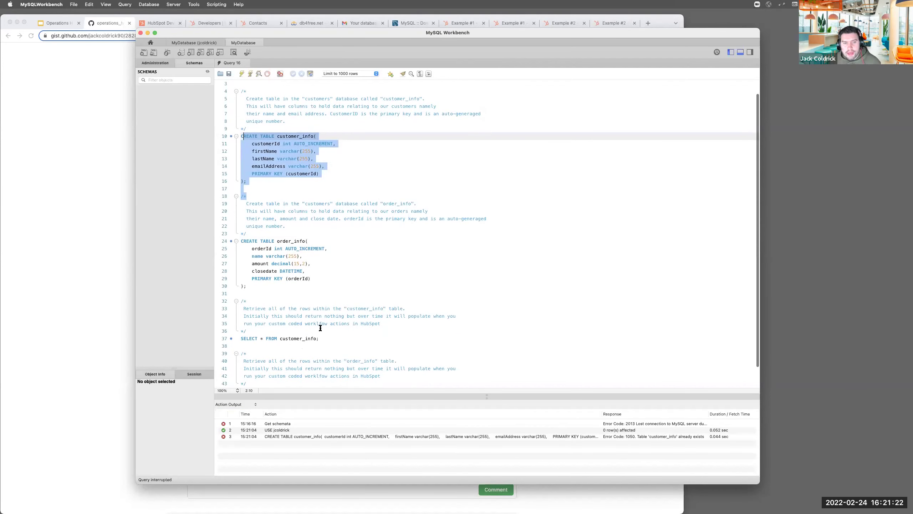
scroll(318, 329, "down", 1)
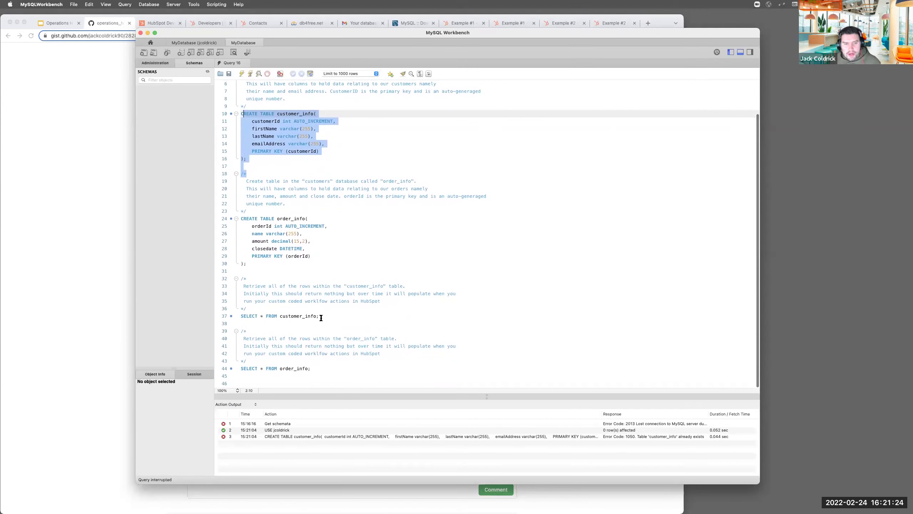
left_click(326, 315)
left_click_drag(327, 316, 226, 318)
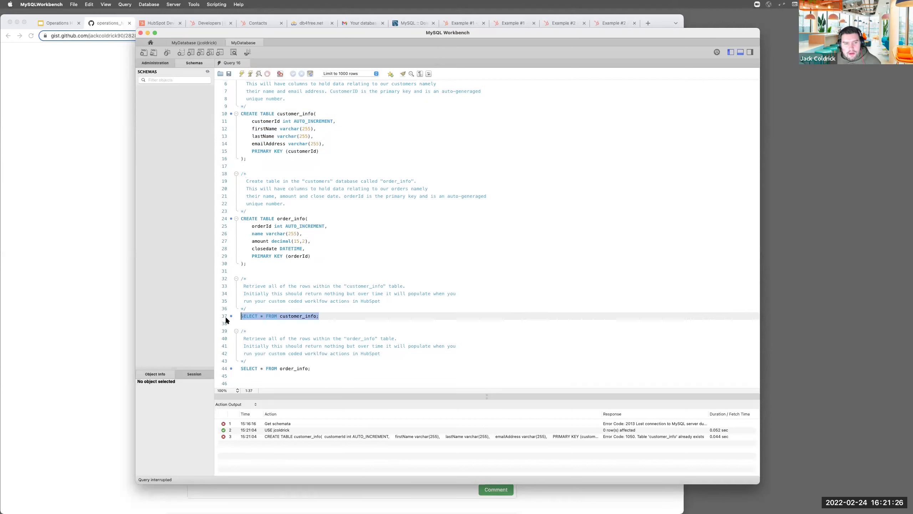
Execute the customer_info query, then the order_info query, each returning 0 rows
left_click(251, 74)
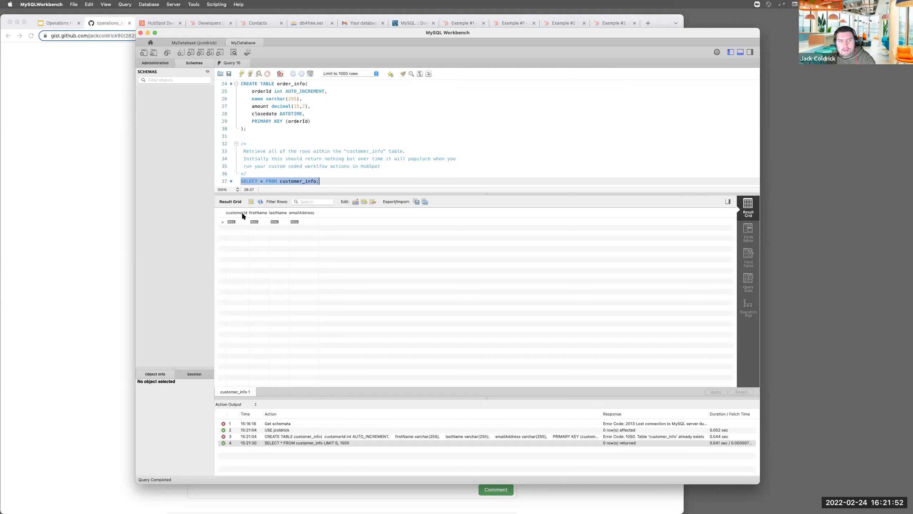
scroll(285, 158, "down", 2)
scroll(285, 158, "down", 1)
left_click_drag(311, 165, 237, 165)
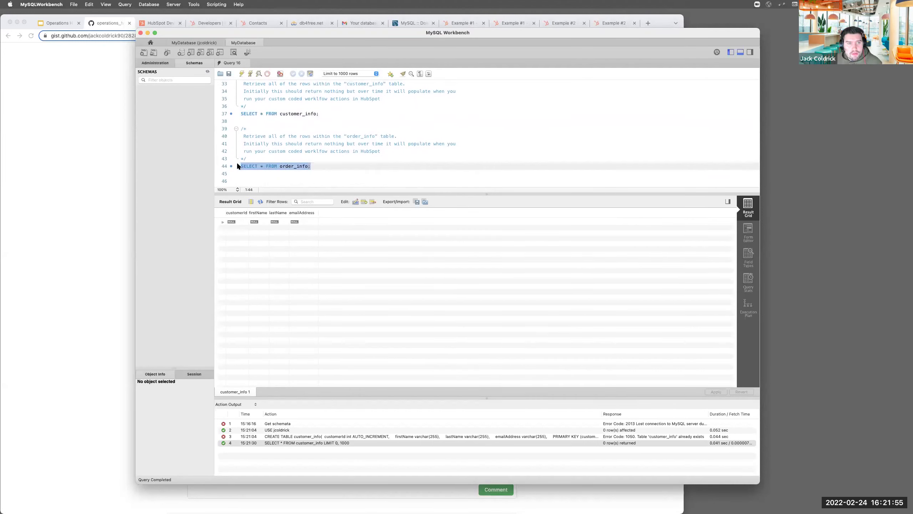
left_click(250, 74)
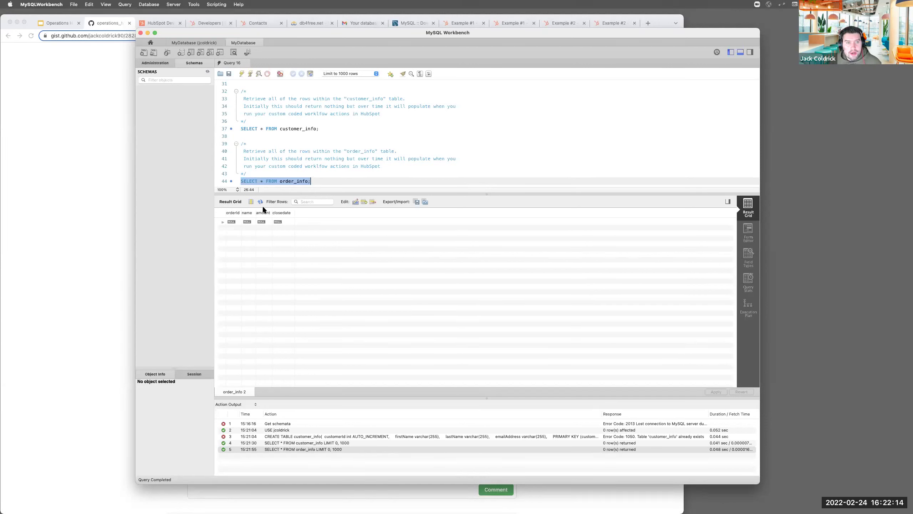
Re-execute SELECT * FROM customer_info; to show its customerId, firstName, lastName, emailAddress columns
left_click_drag(319, 129, 221, 126)
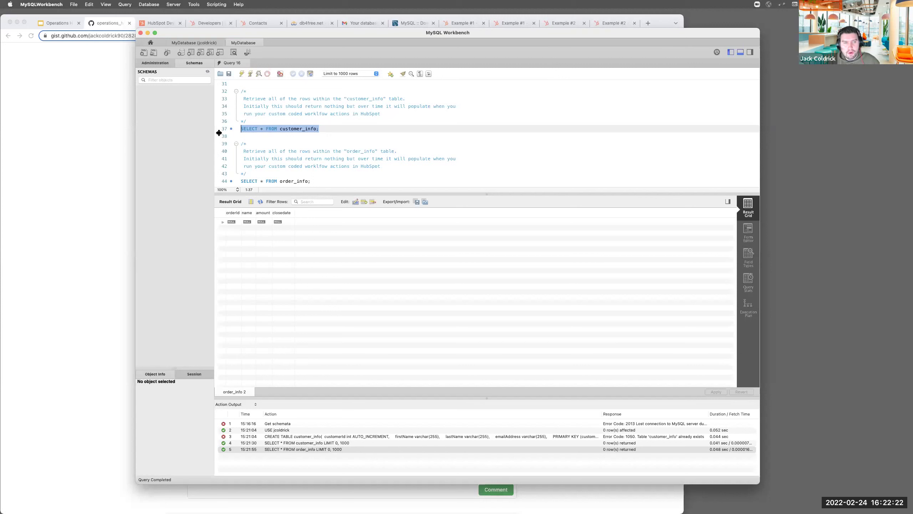
scroll(264, 136, "up", 3)
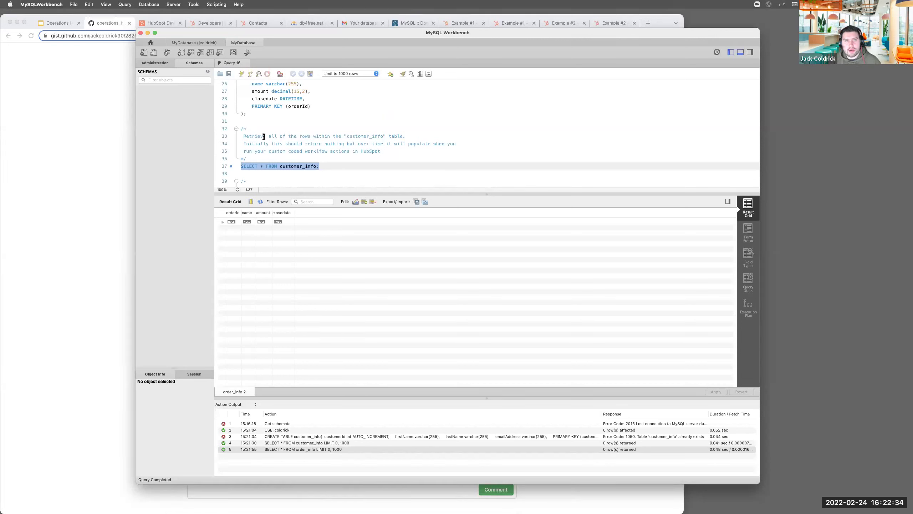
scroll(287, 141, "down", 4)
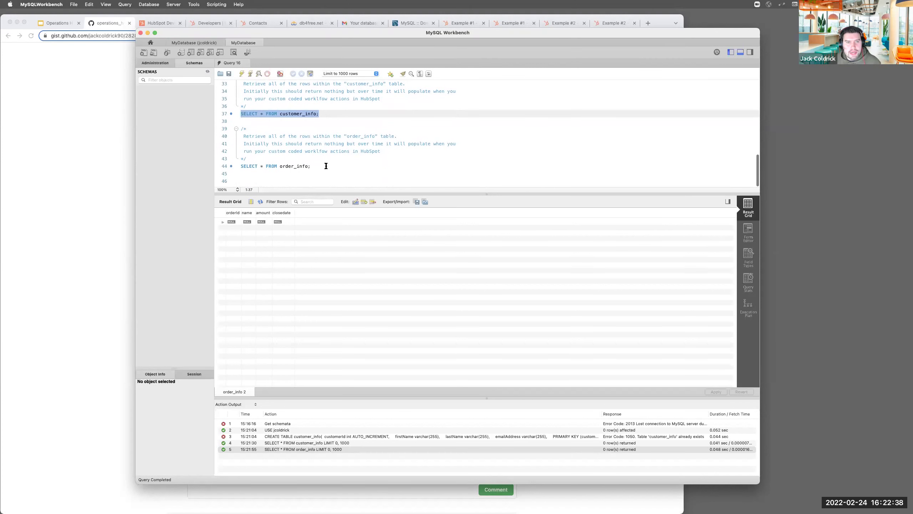
left_click_drag(326, 165, 240, 166)
left_click(270, 174)
left_click_drag(313, 166, 243, 166)
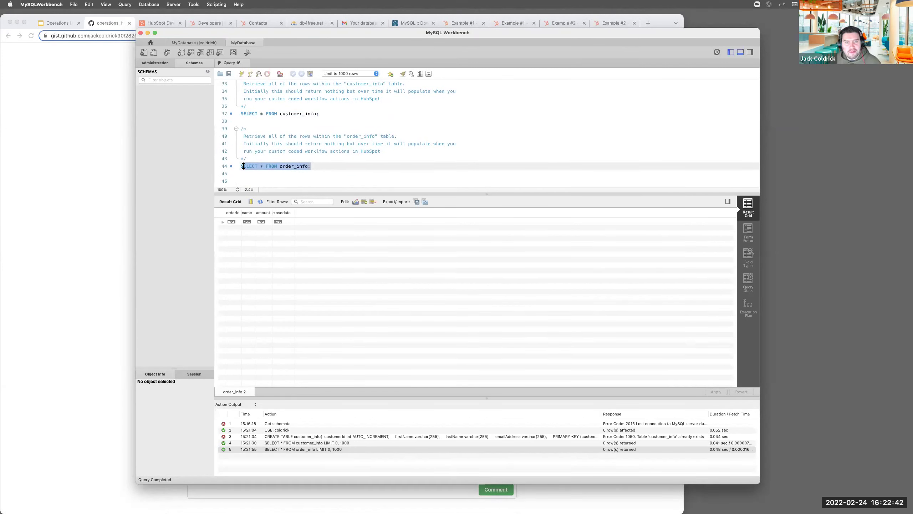
left_click_drag(351, 175, 247, 82)
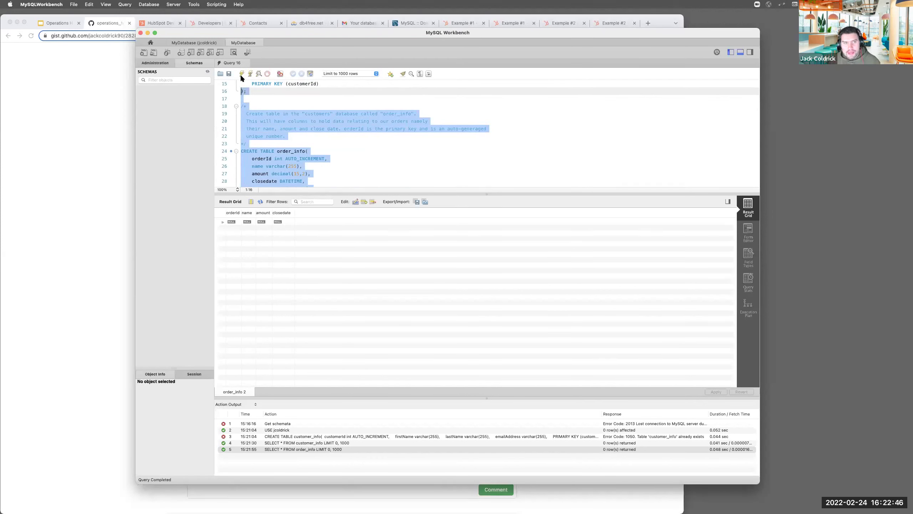
left_click(306, 151)
scroll(312, 154, "down", 5)
scroll(313, 154, "down", 2)
left_click_drag(324, 113, 241, 113)
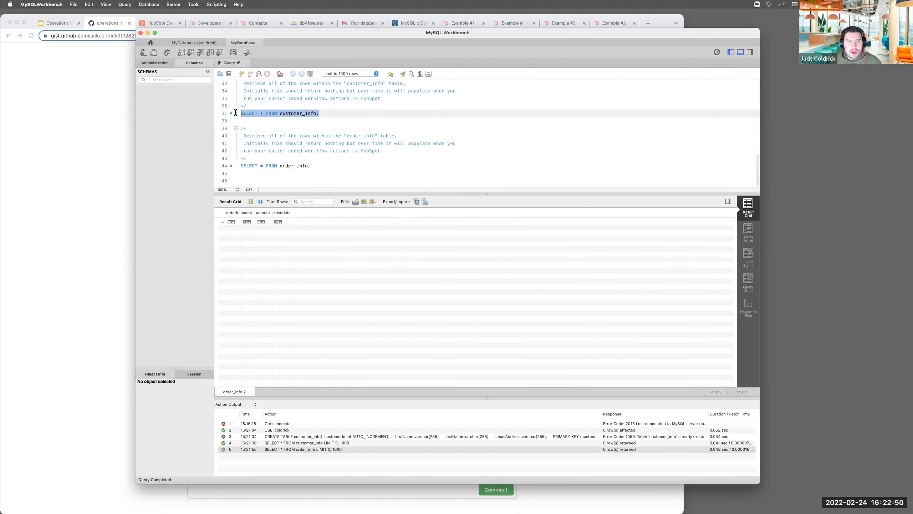
left_click(251, 74)
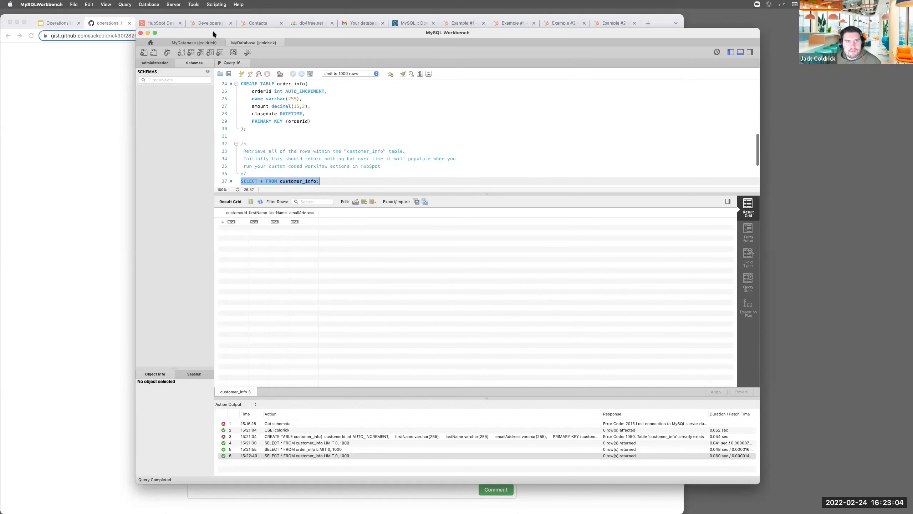
Minimize Workbench and open HubSpot's Manage contact properties page from the settings gear
double_click(202, 31)
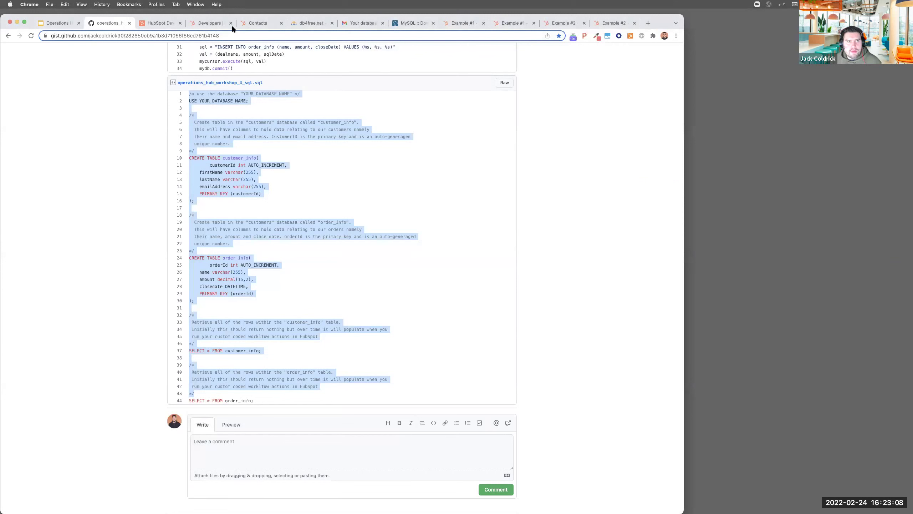
left_click(258, 23)
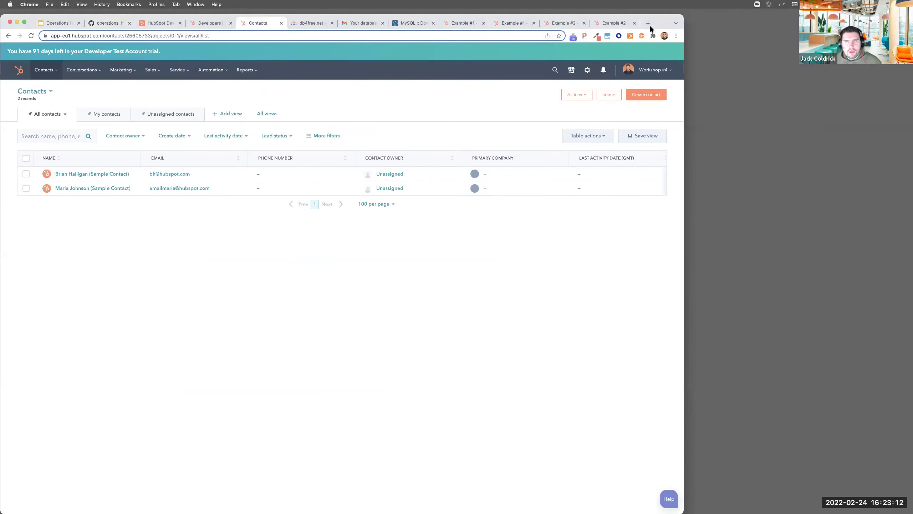
left_click_drag(658, 15, 696, 21)
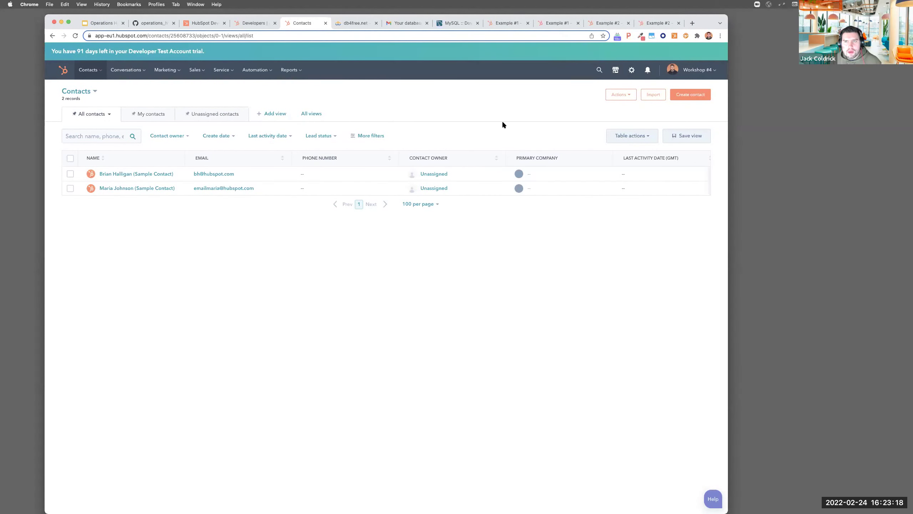
left_click(633, 75)
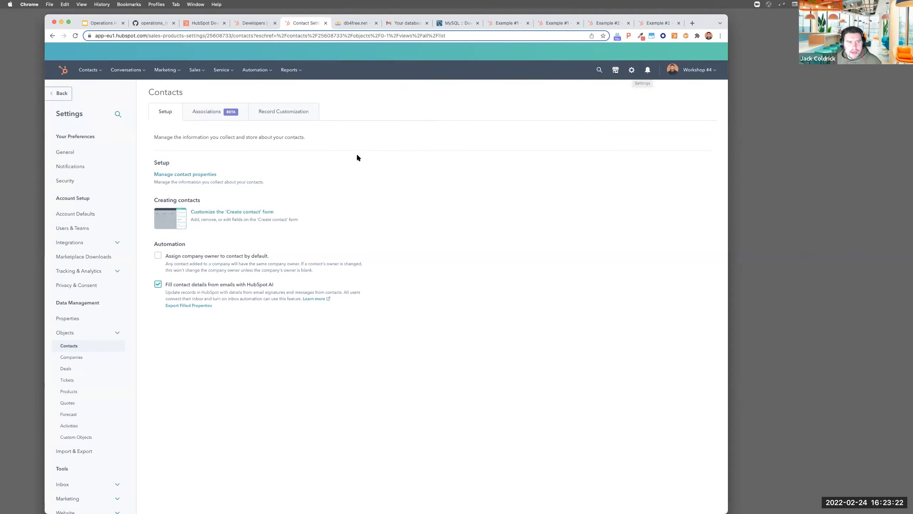
left_click(184, 175)
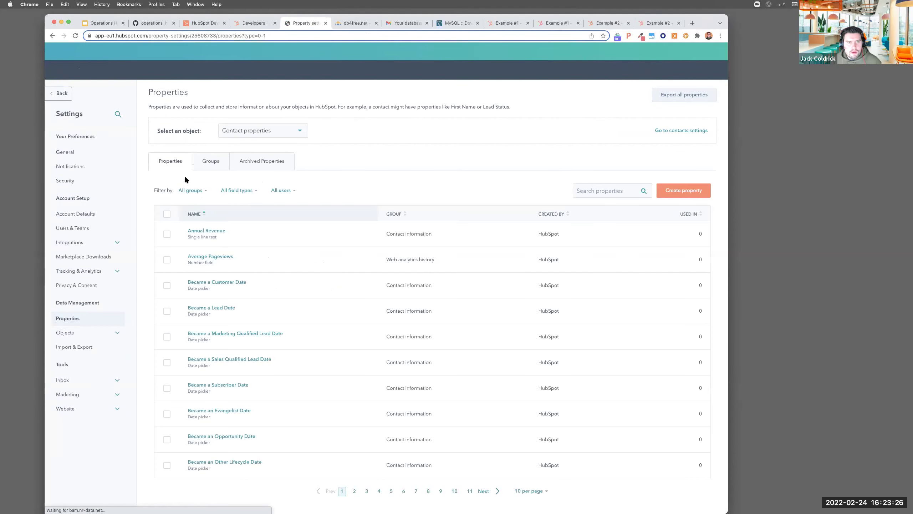
Create a single-checkbox contact property labelled Exists in the Contact information group
left_click(662, 192)
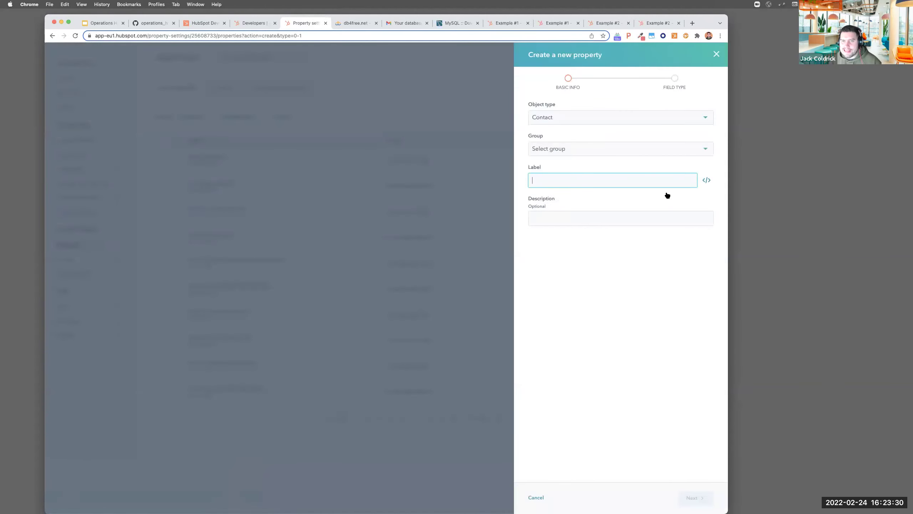
left_click(590, 149)
left_click(556, 201)
left_click(560, 177)
type("Exists")
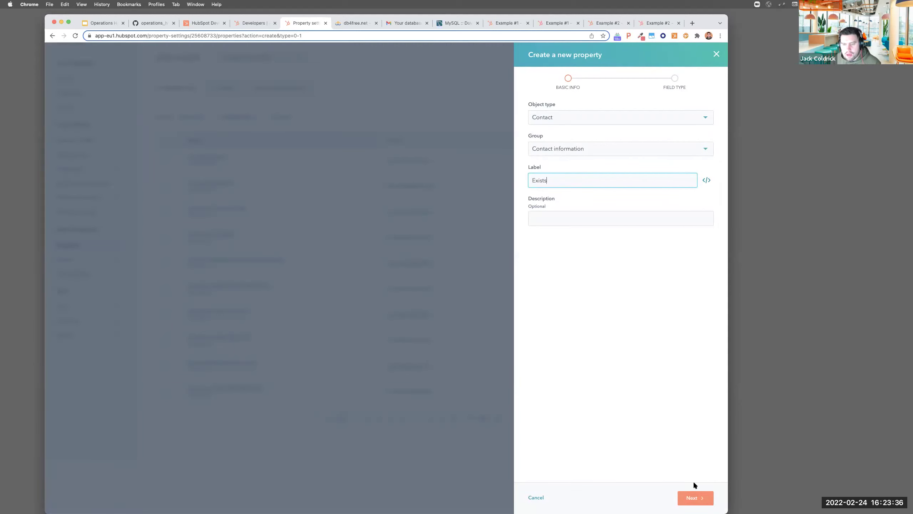
left_click(693, 498)
left_click(575, 134)
left_click(563, 207)
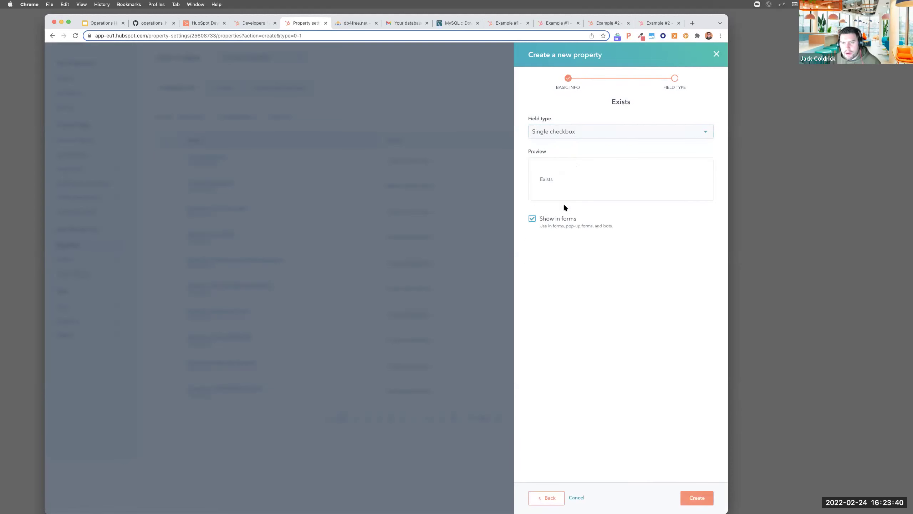
left_click(704, 498)
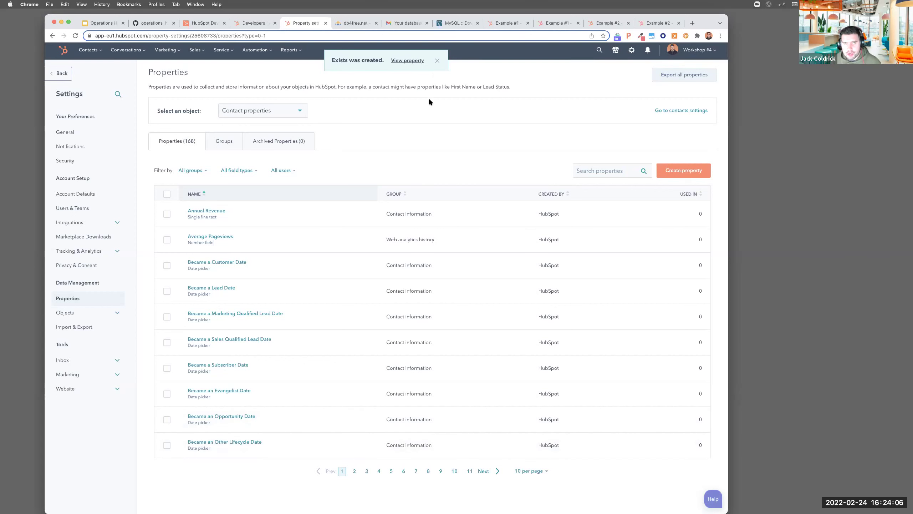
From Automation > Workflows, create a blank contact-based workflow named 'Workflow 1 - Connect and Query MySQL Database'
left_click(258, 52)
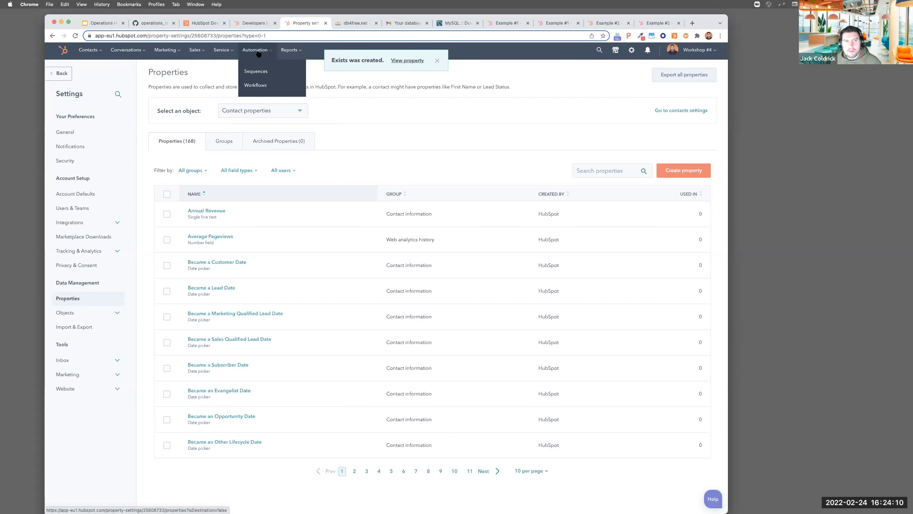
left_click(261, 85)
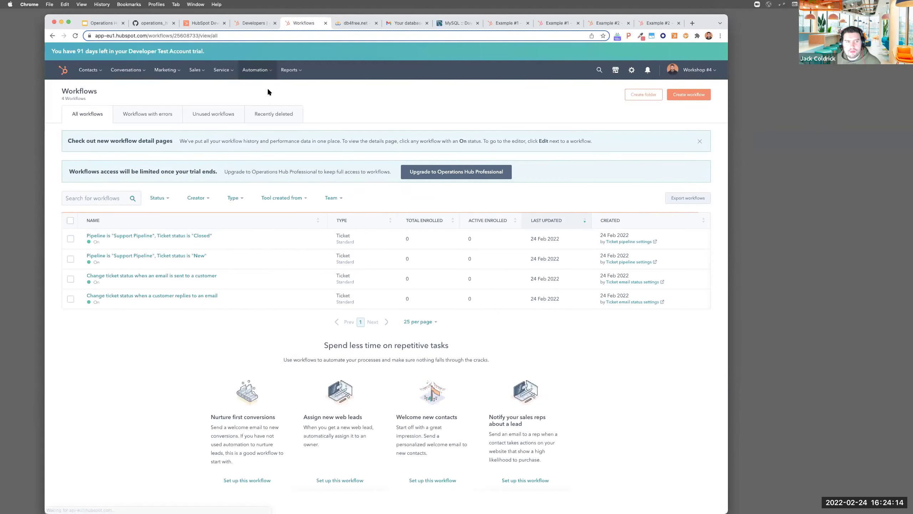
left_click(685, 96)
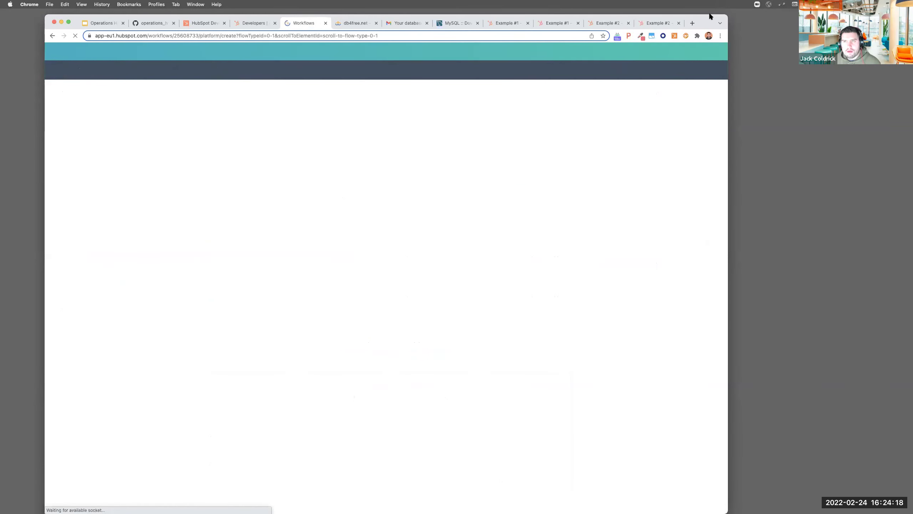
double_click(706, 18)
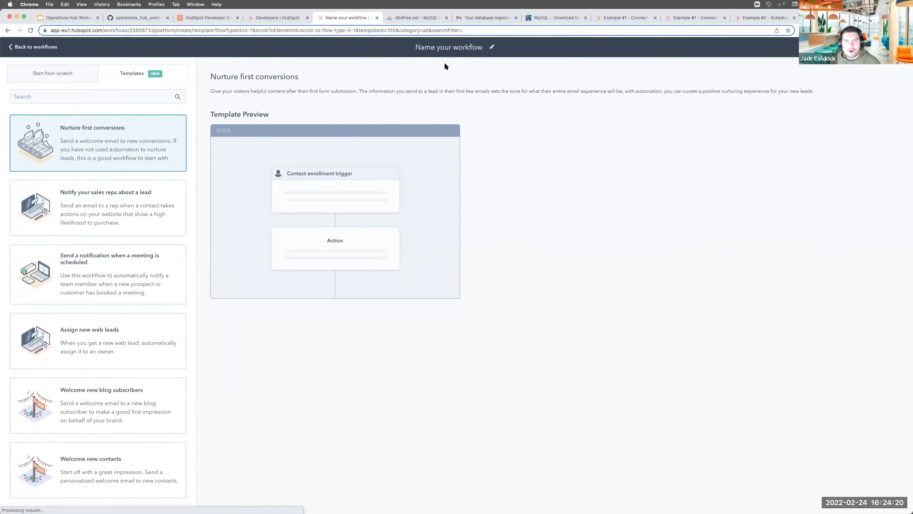
left_click(445, 47)
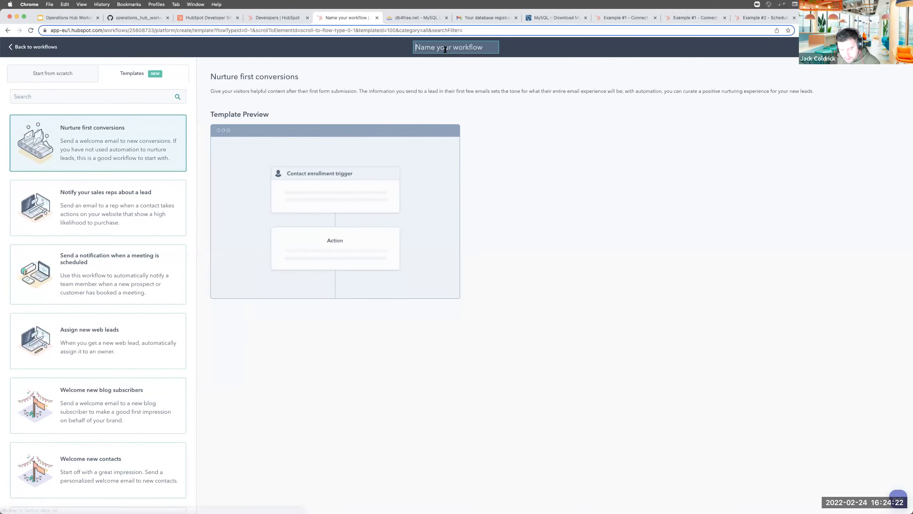
type("Workflow 1 - Connect and Query MySQL Database")
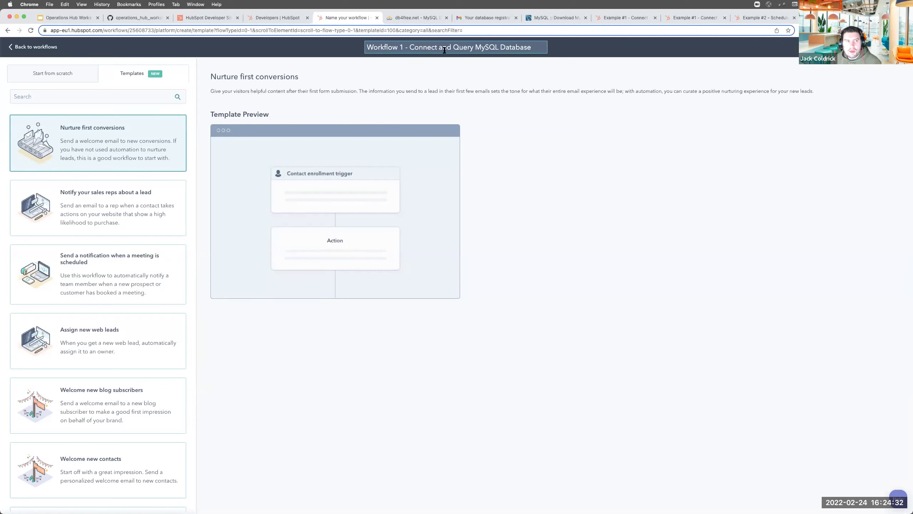
left_click(50, 76)
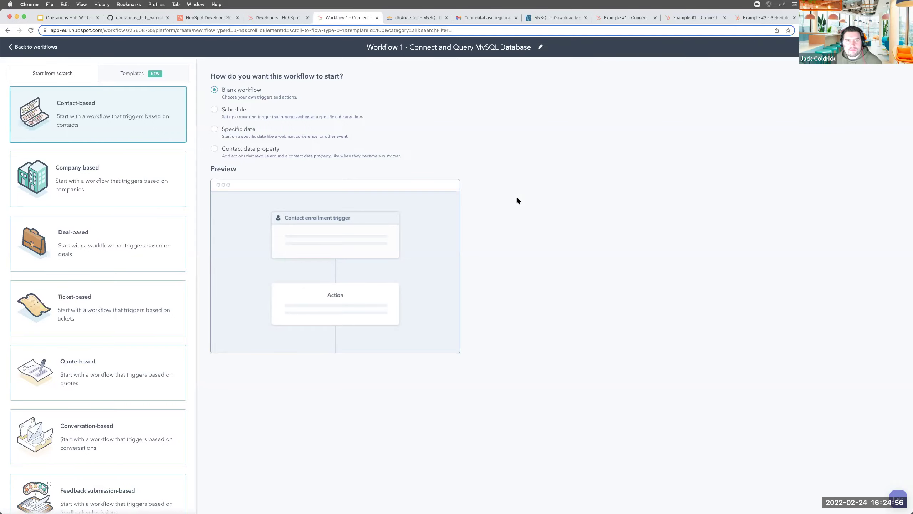
key("Return")
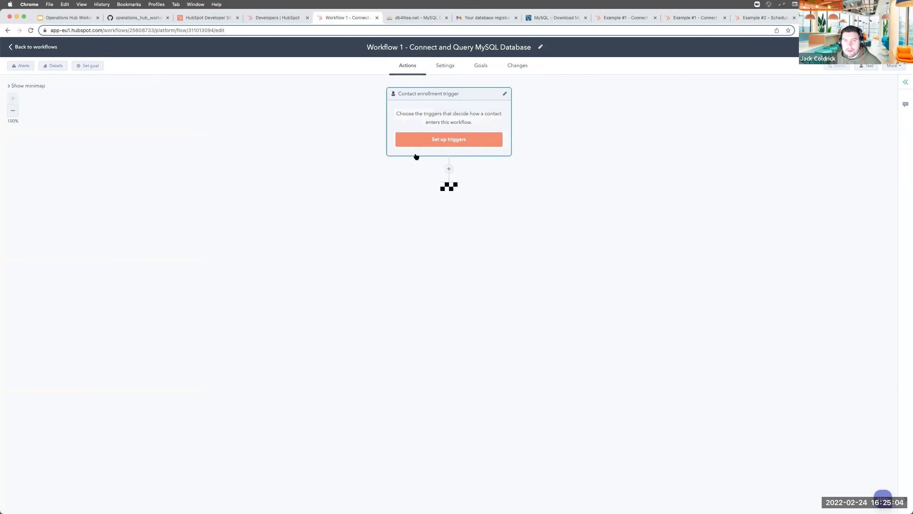
Set the enrollment trigger to the contact property filter Create date is known
left_click(433, 137)
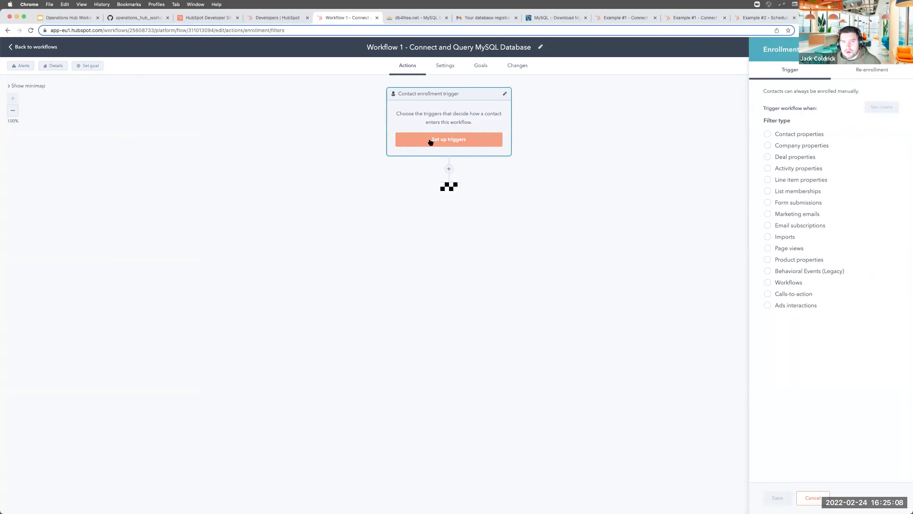
left_click(792, 136)
type("create")
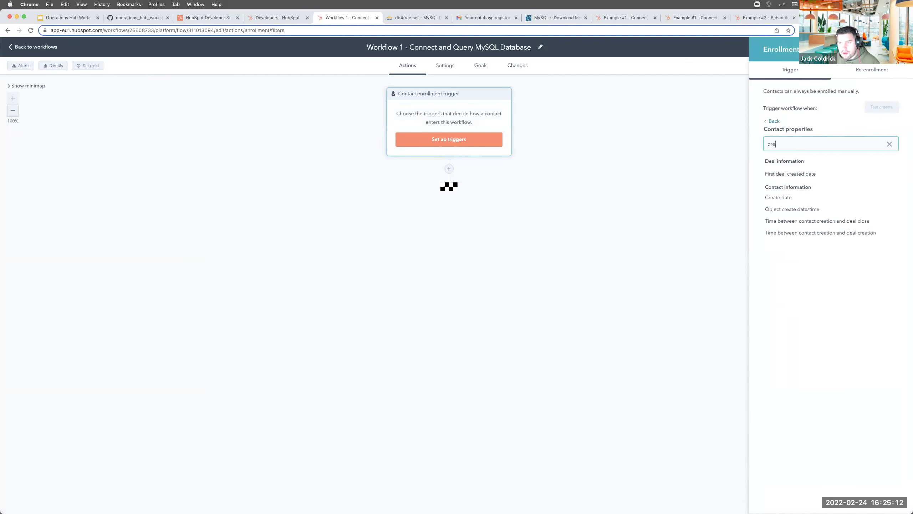
left_click(777, 197)
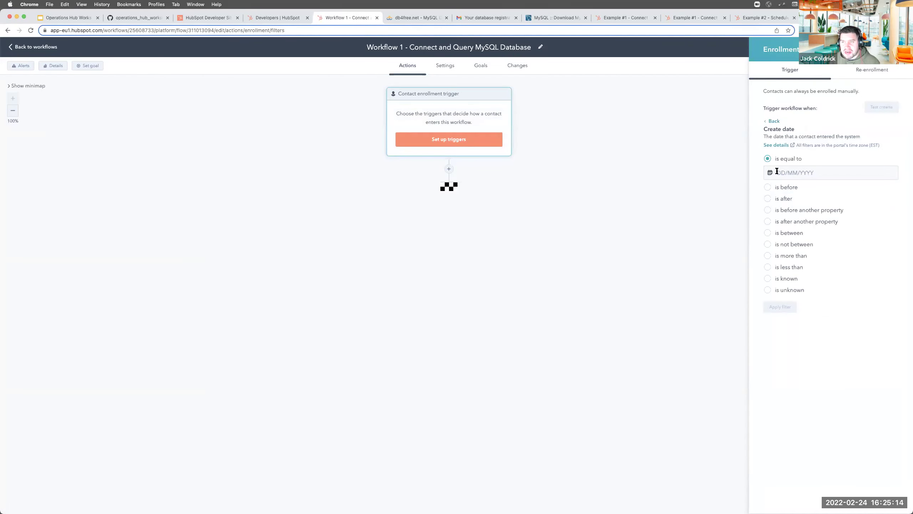
left_click(775, 278)
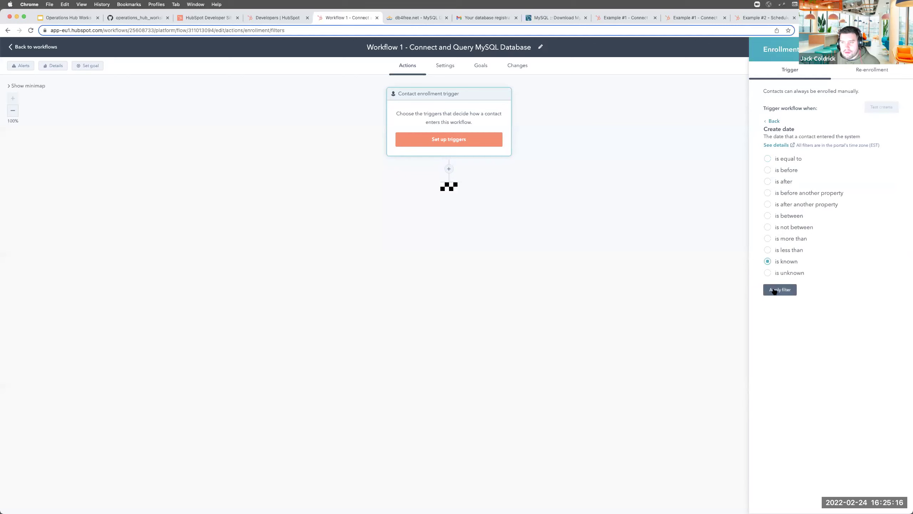
left_click(779, 290)
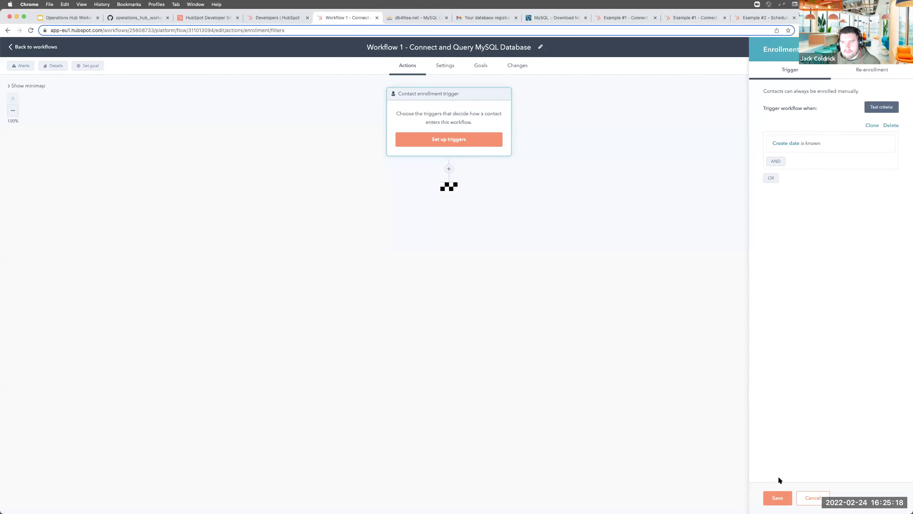
Remove the duplicate OR Create date filter group and save the trigger
left_click(772, 178)
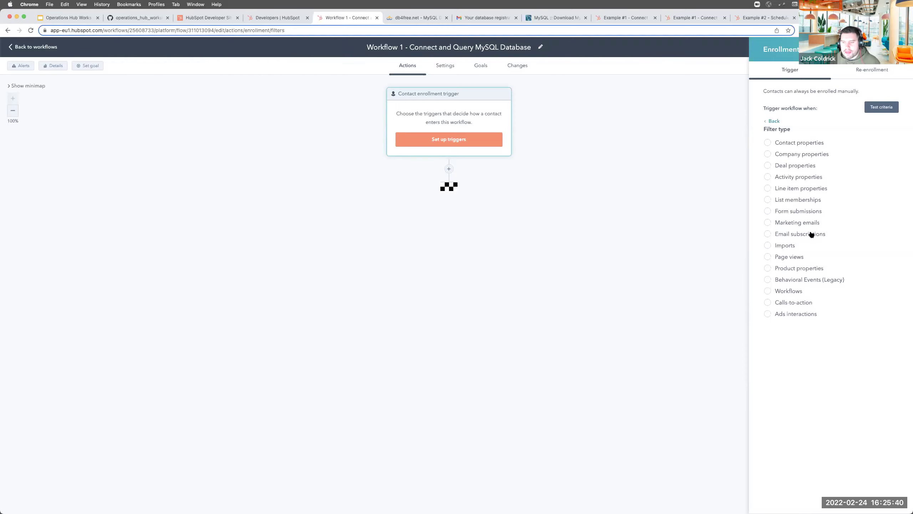
left_click(795, 143)
type("create")
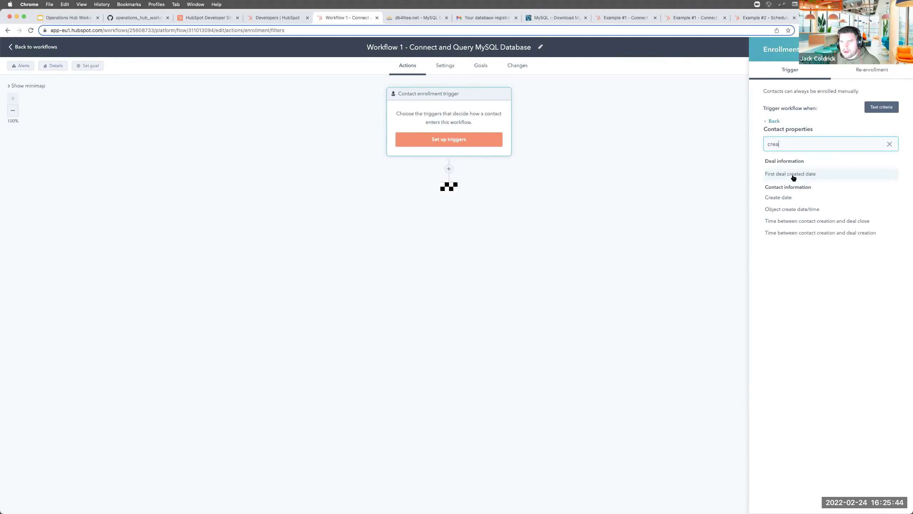
left_click(784, 197)
left_click(782, 279)
left_click(782, 287)
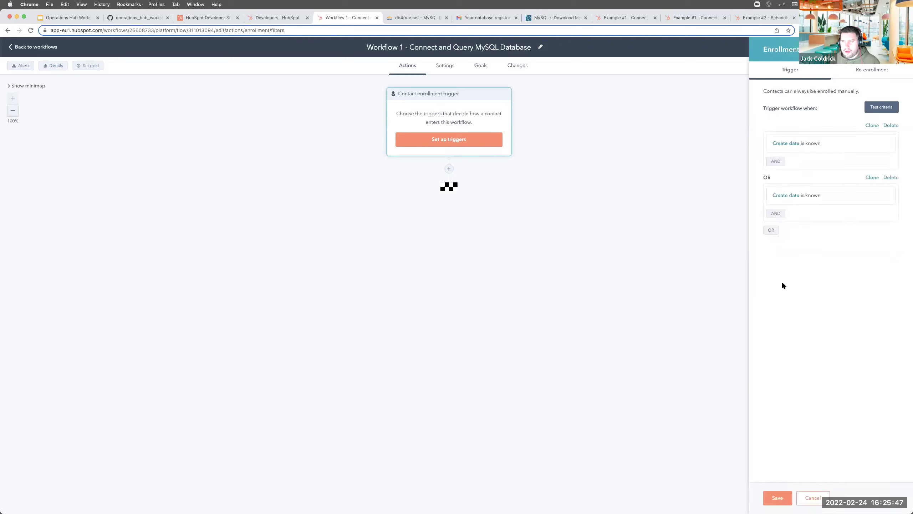
left_click(891, 177)
left_click(777, 498)
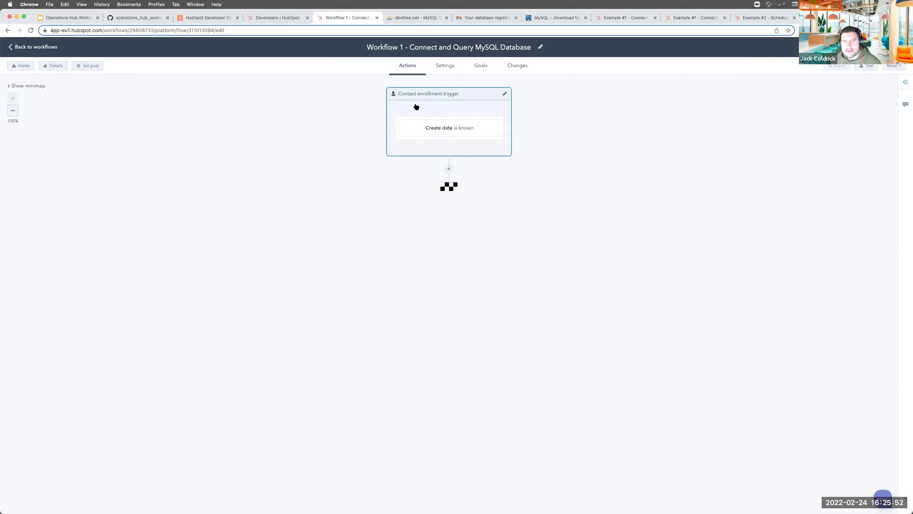
left_click(448, 169)
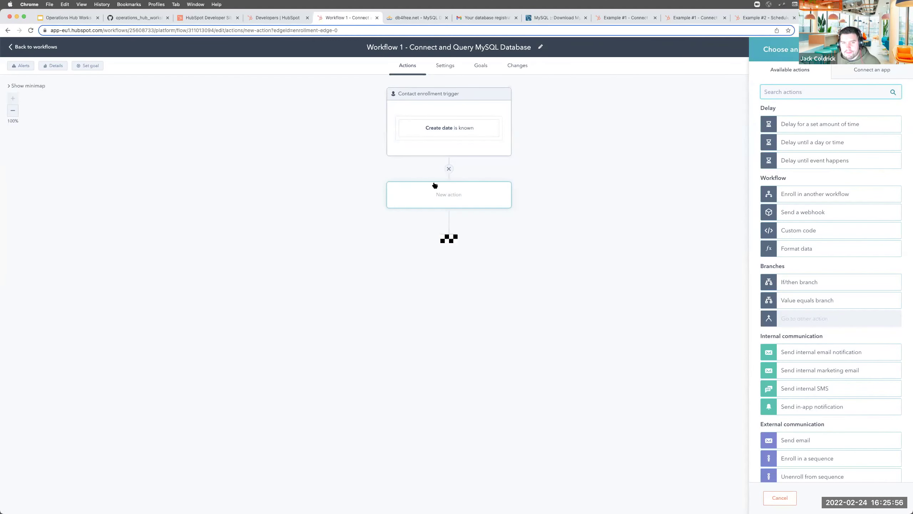
scroll(815, 245, "down", 5)
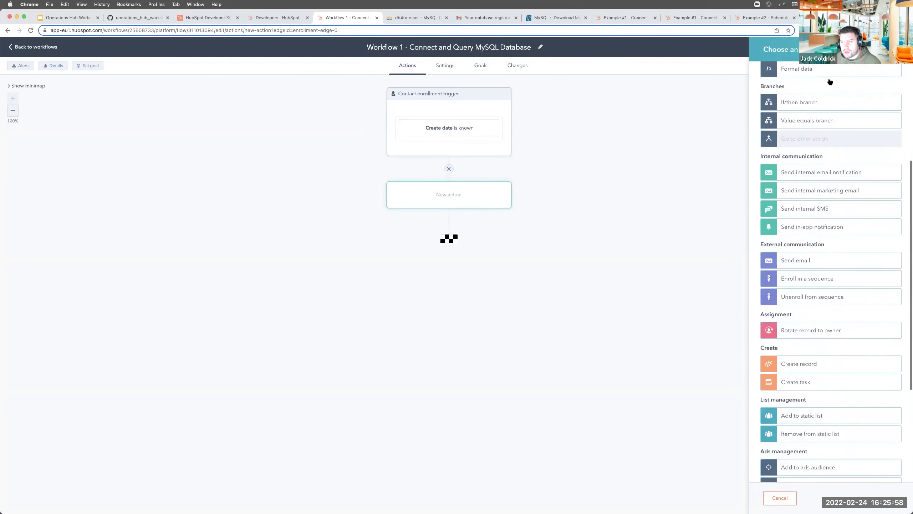
scroll(815, 285, "up", 5)
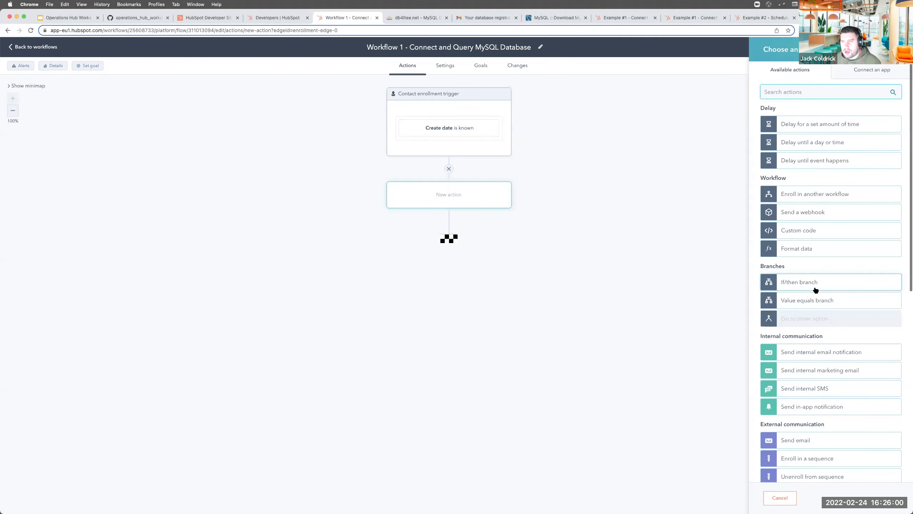
left_click(791, 232)
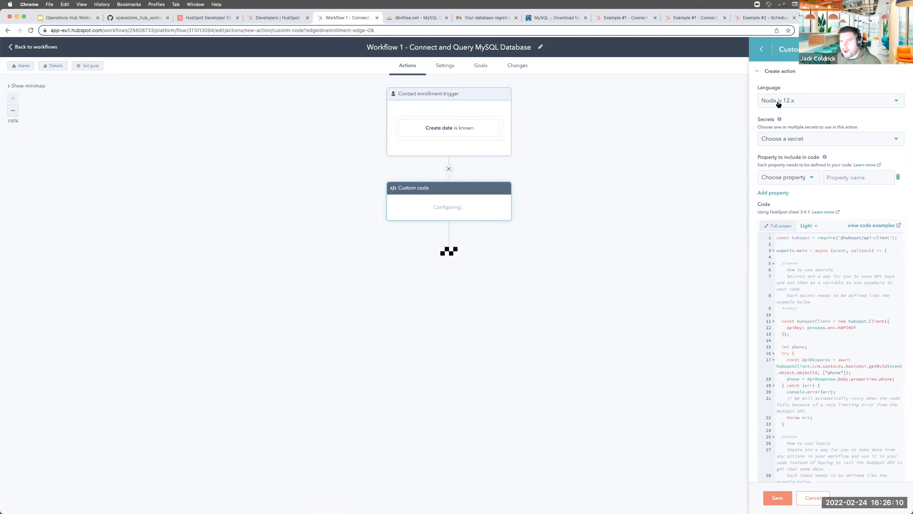
left_click(778, 103)
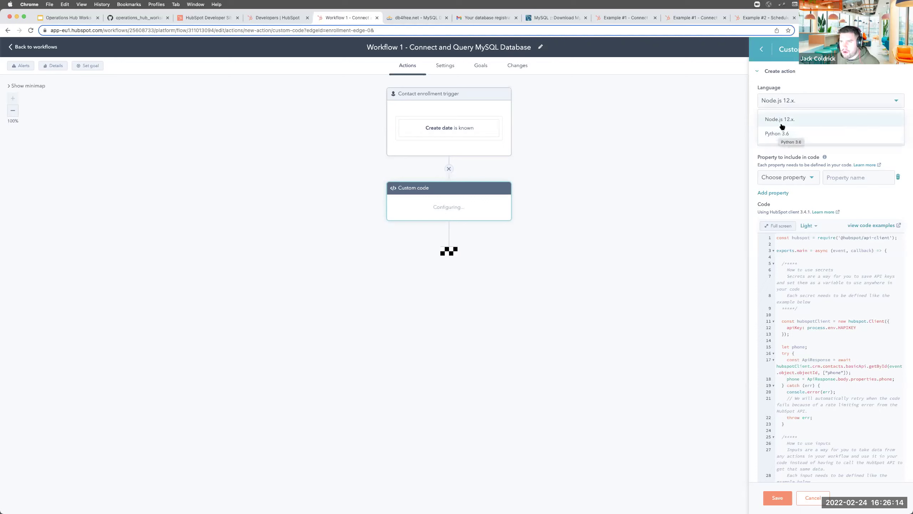
left_click(817, 85)
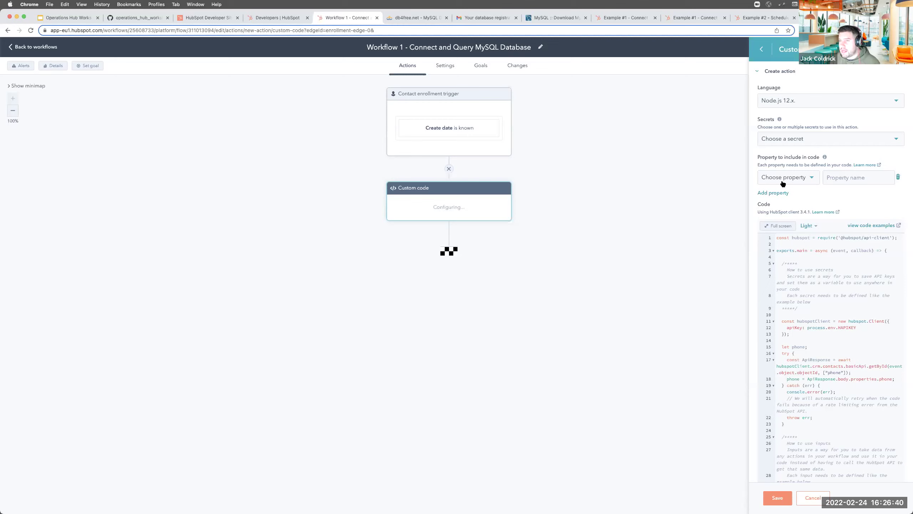
scroll(783, 183, "down", 5)
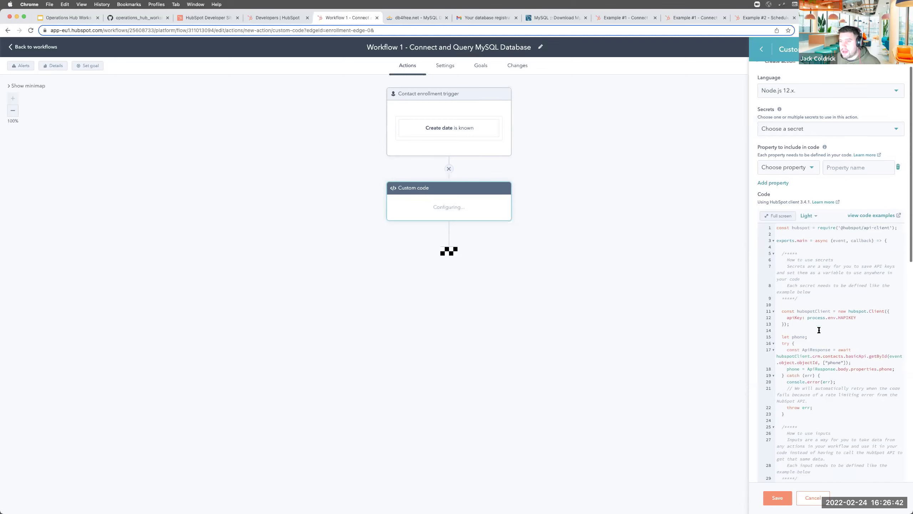
left_click_drag(796, 182, 856, 426)
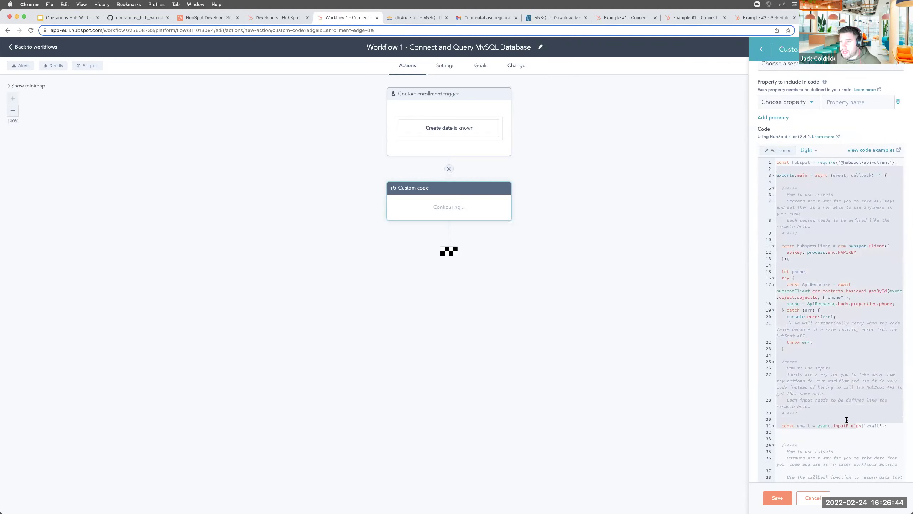
scroll(836, 392, "down", 10)
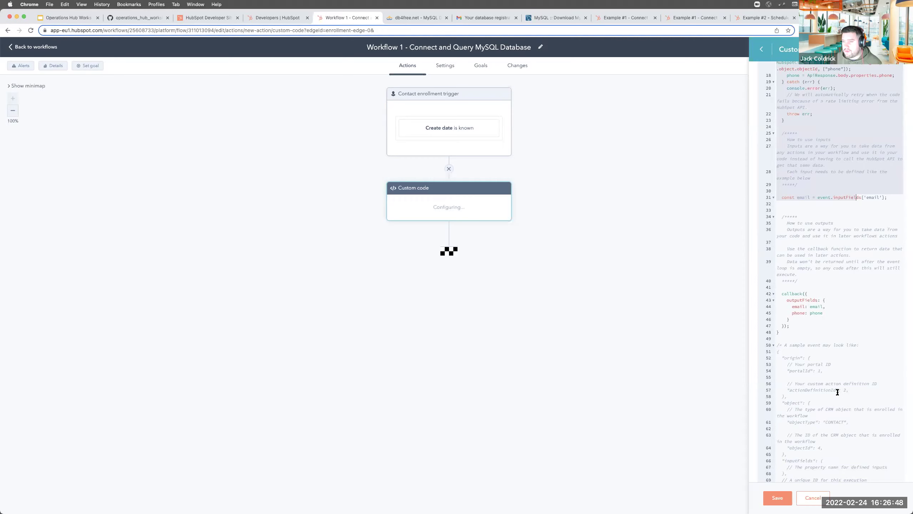
scroll(837, 392, "down", 8)
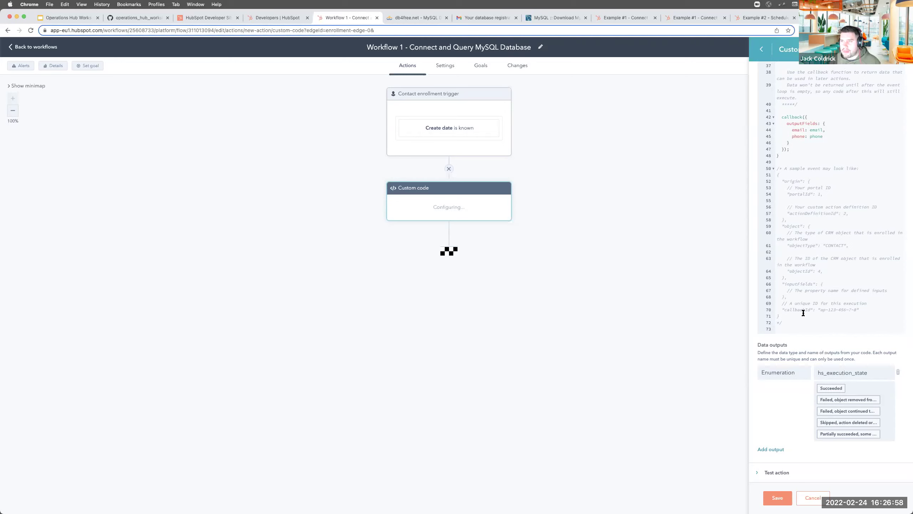
scroll(825, 244, "up", 8)
scroll(825, 244, "up", 5)
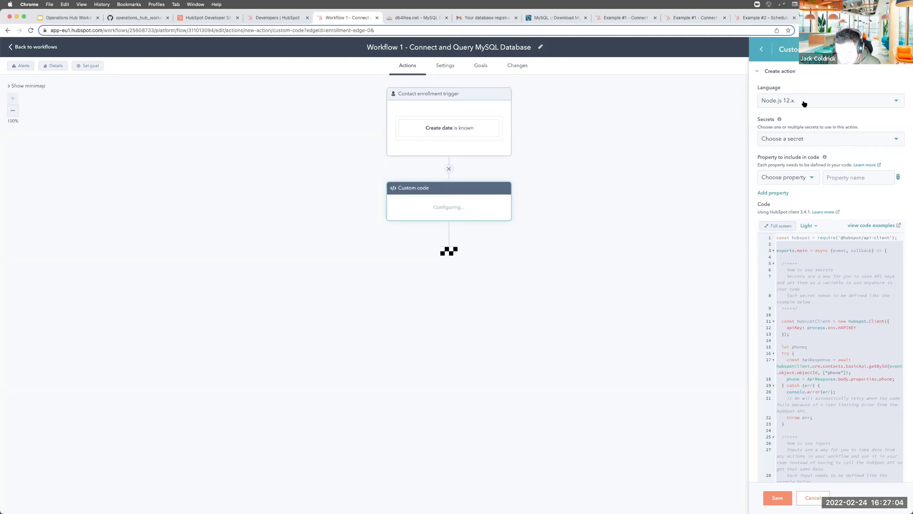
key("super+equal")
key("super+equal")
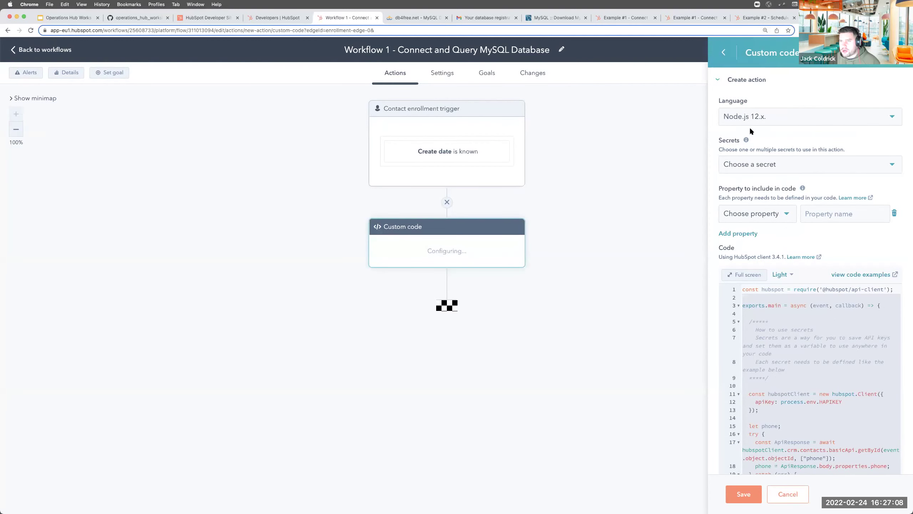
Start a new secret named MYSQL_USER, checking the name against the example gist
left_click(762, 167)
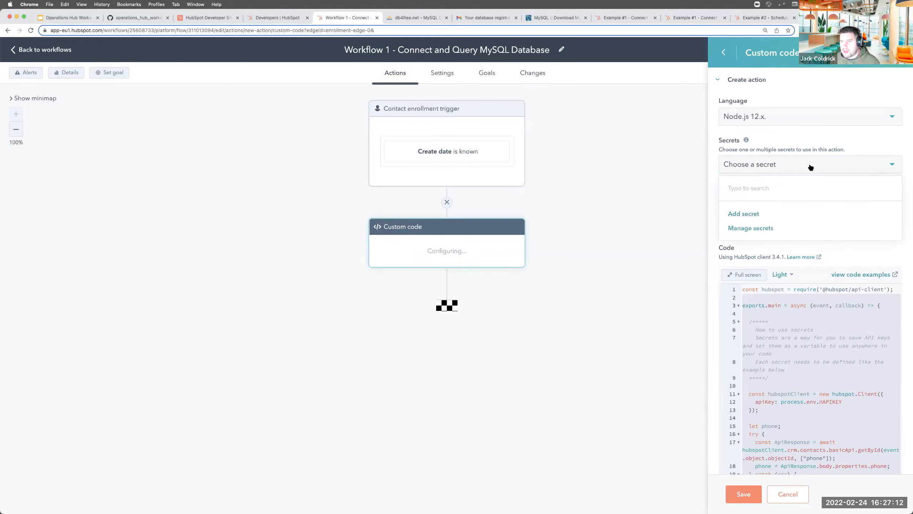
left_click(740, 215)
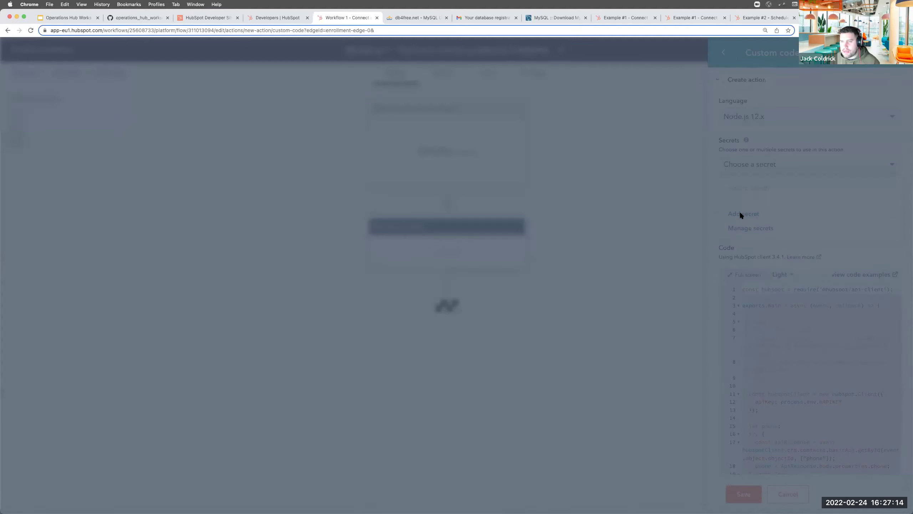
type("MYSQL_")
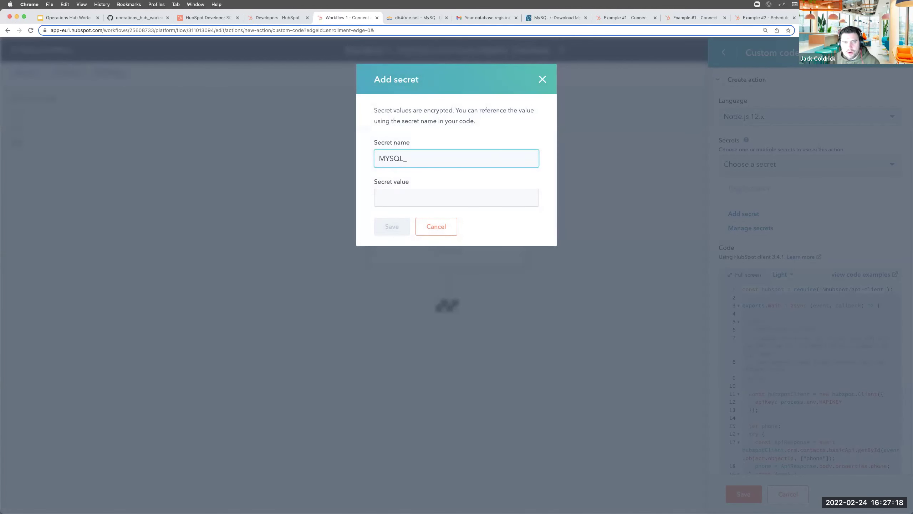
type("USER")
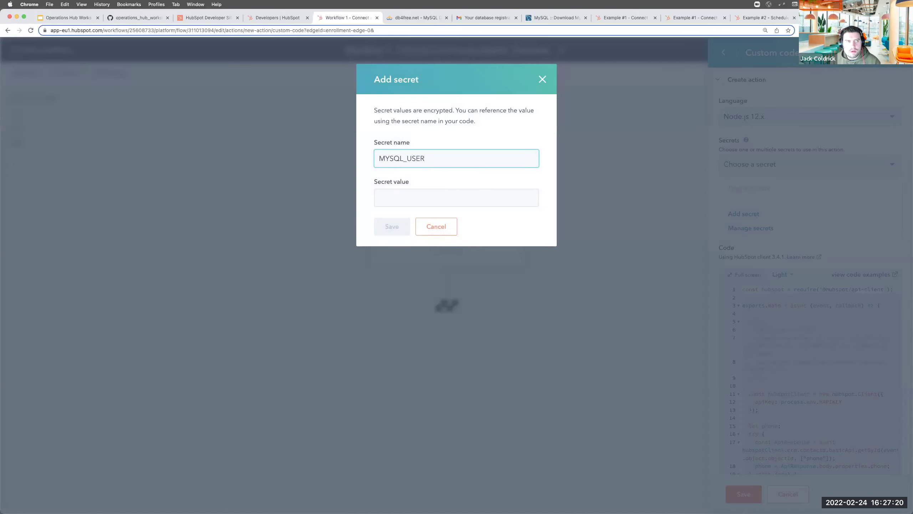
left_click(127, 17)
scroll(420, 215, "up", 5)
scroll(420, 214, "up", 15)
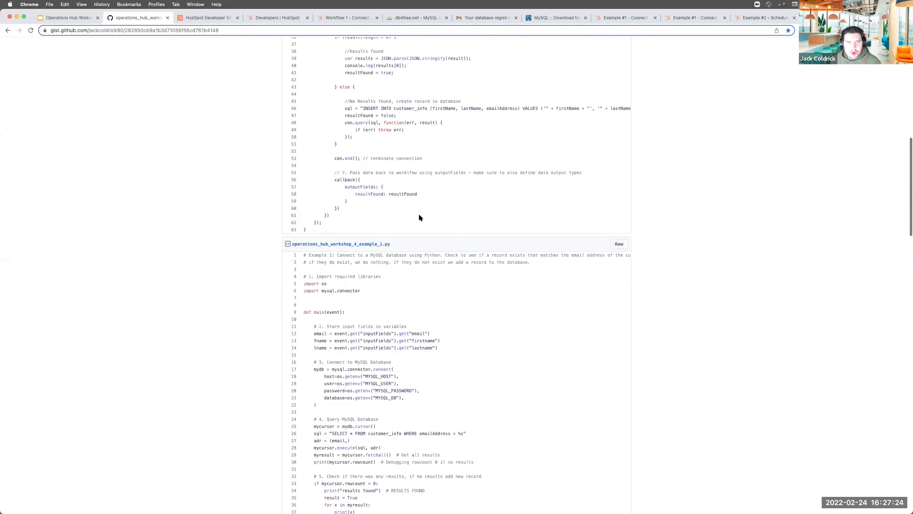
scroll(421, 223, "up", 10)
scroll(426, 244, "down", 5)
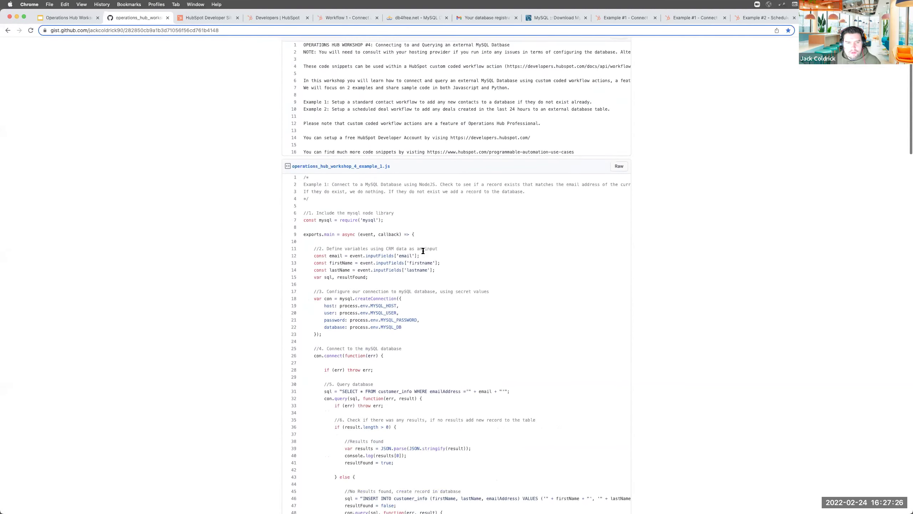
left_click_drag(370, 229, 390, 234)
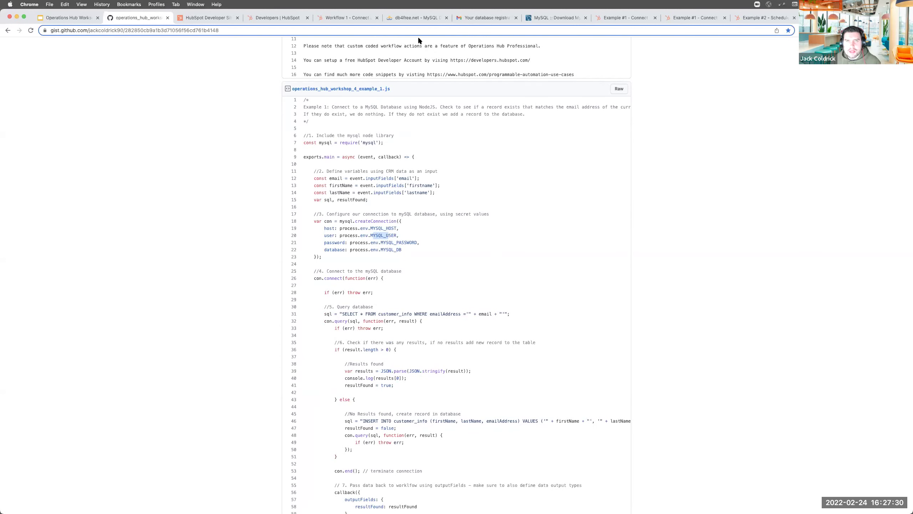
left_click(344, 22)
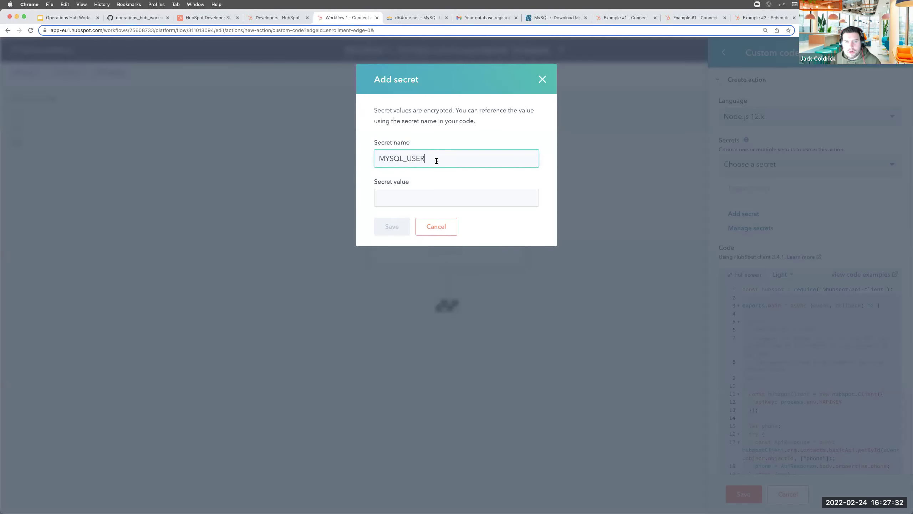
Enter the database username as the MYSQL_USER secret's value and save it
left_click_drag(437, 161, 369, 156)
left_click(405, 195)
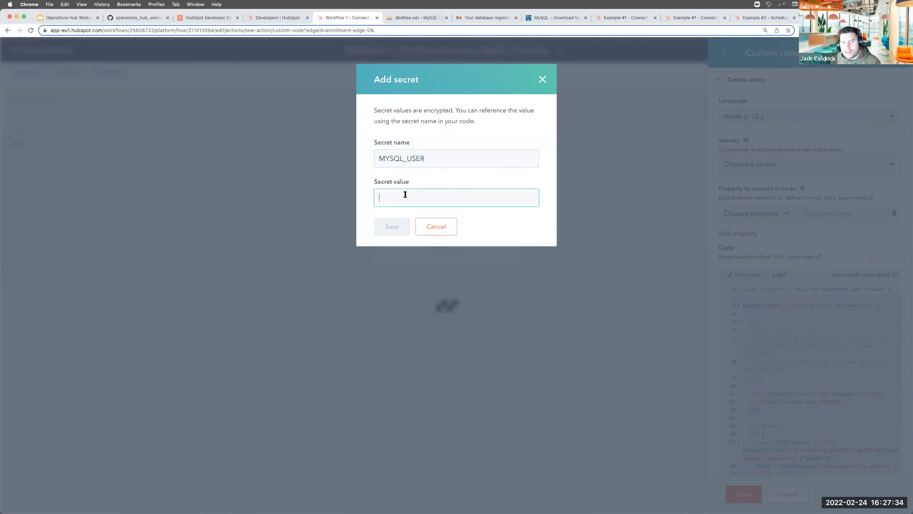
type("jcoldrick")
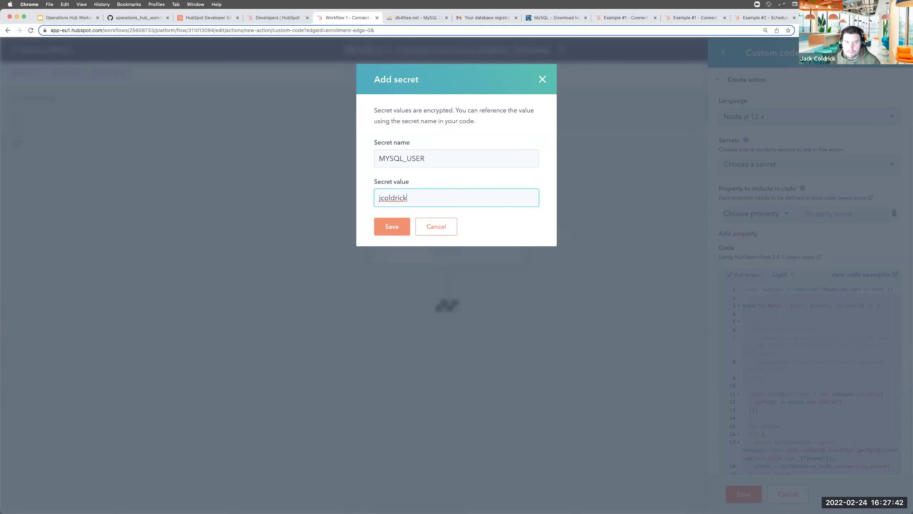
left_click(395, 230)
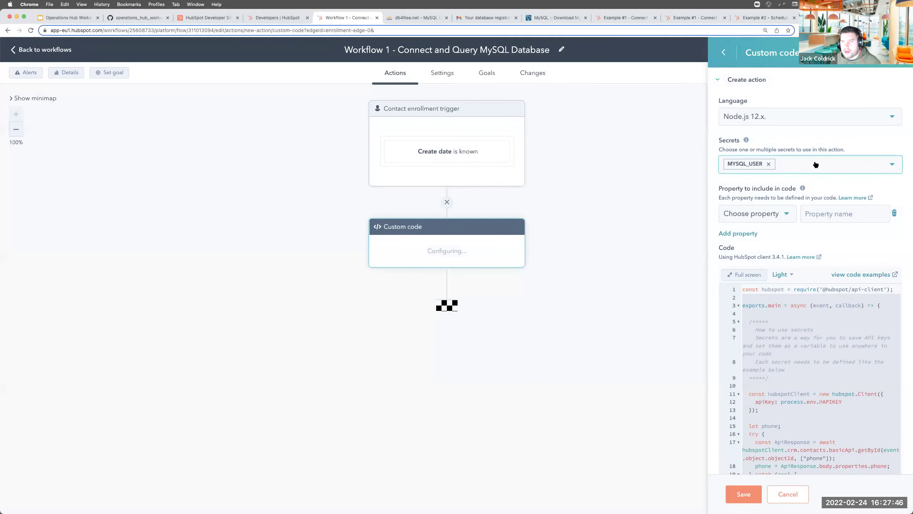
Start a second secret named MYSQL_PASSWORD, matching the variable name in the gist
left_click(815, 165)
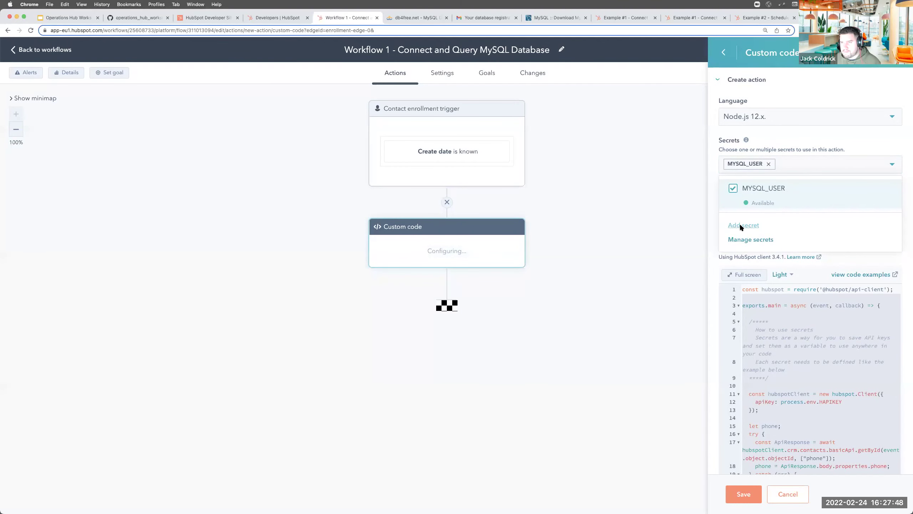
left_click(740, 226)
type("MYS")
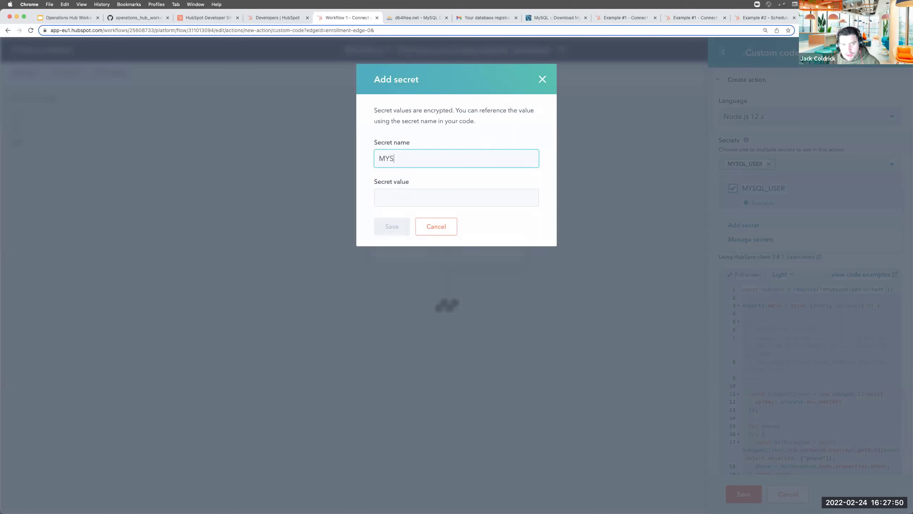
type("QL_PASS")
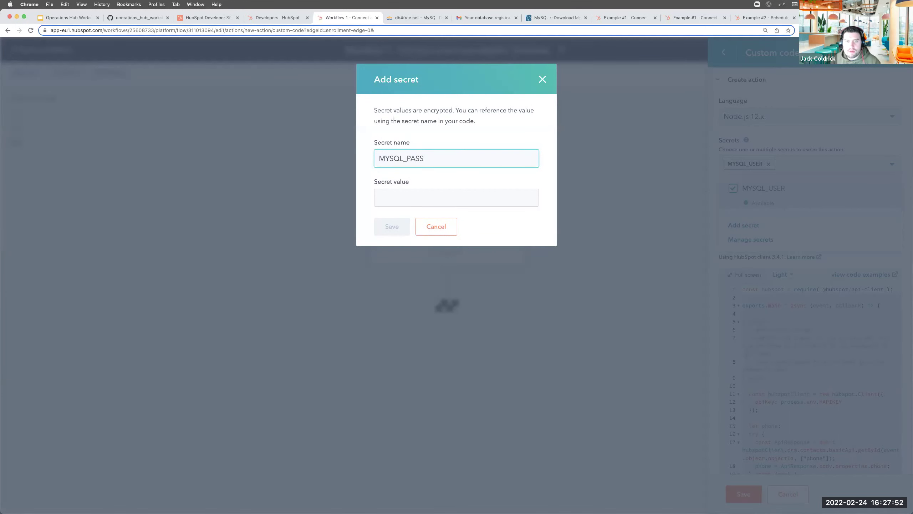
left_click(118, 18)
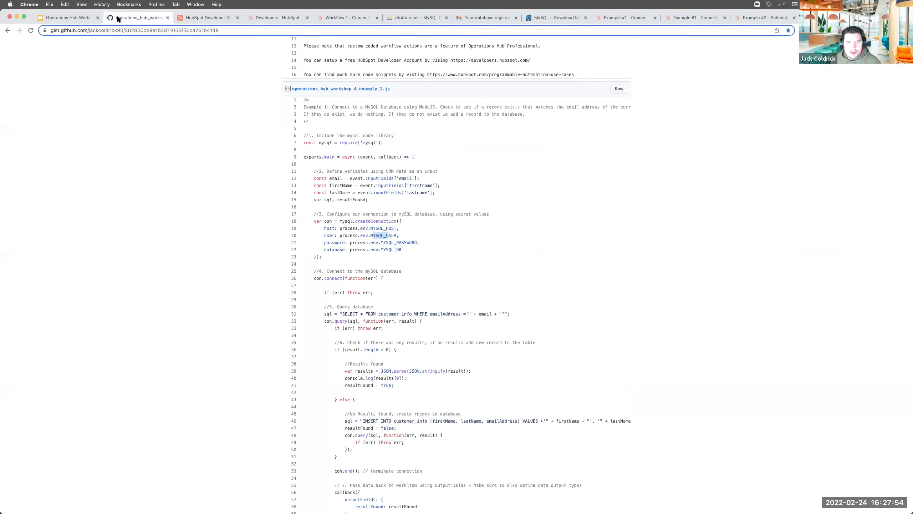
double_click(417, 243)
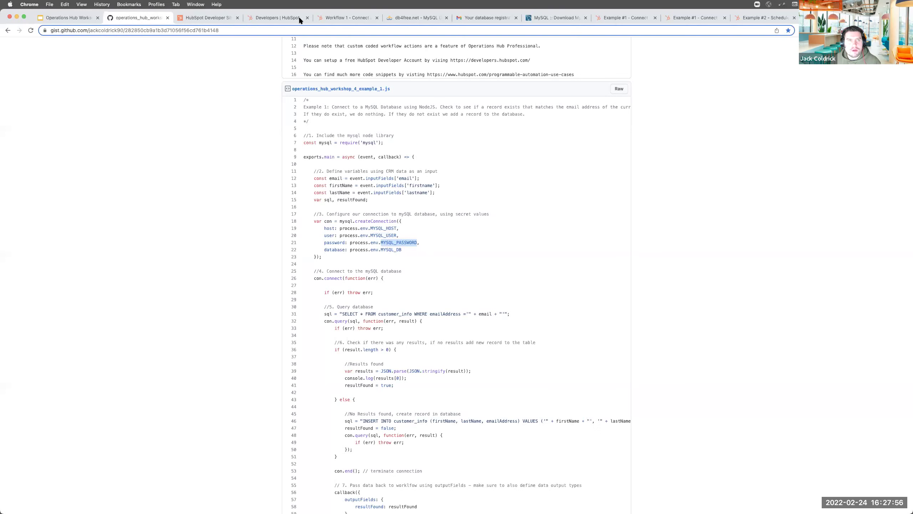
left_click(329, 19)
type("WORD")
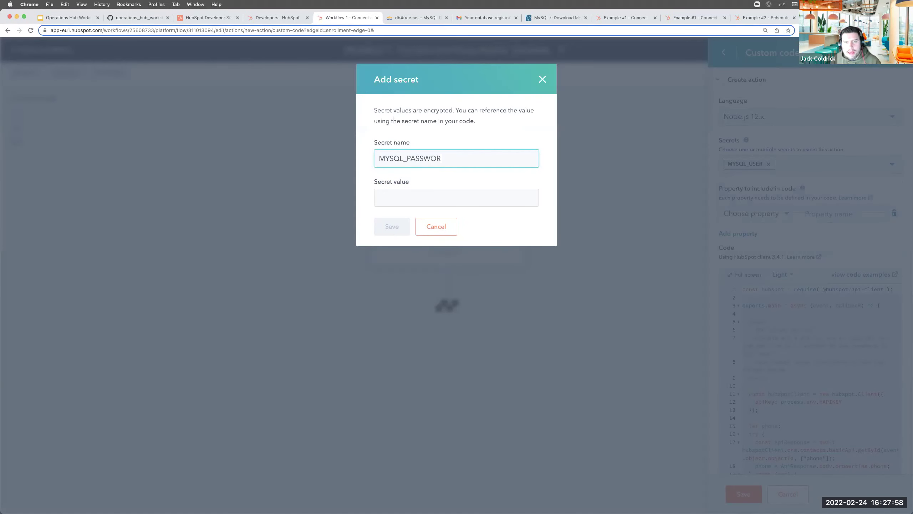
Enter the database password as the MYSQL_PASSWORD secret's value and save it
left_click(438, 191)
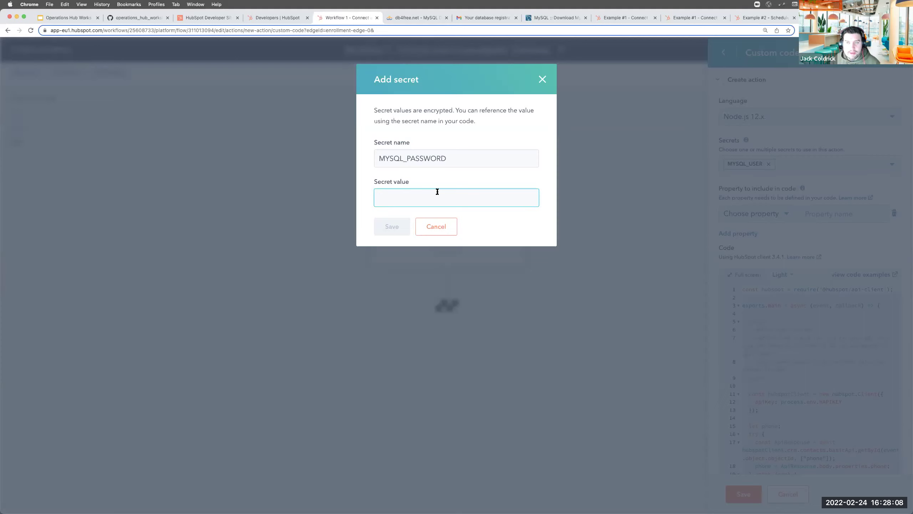
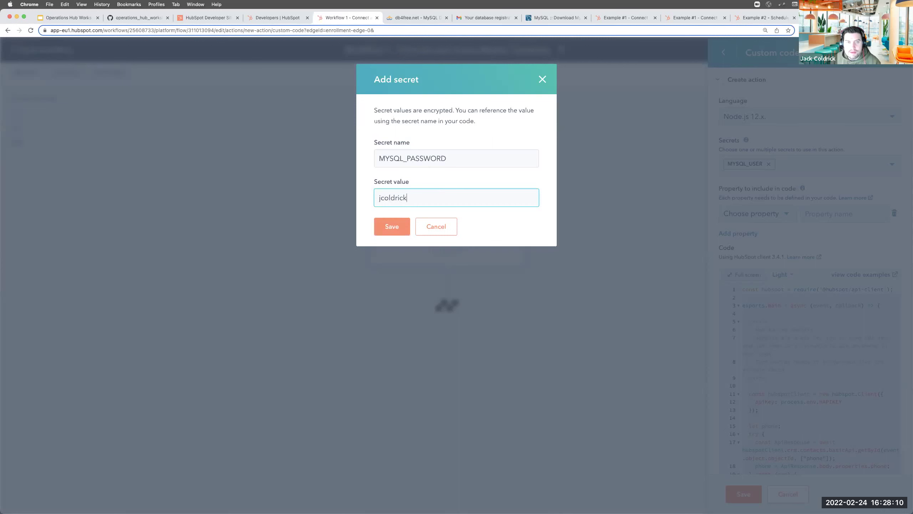
left_click(384, 228)
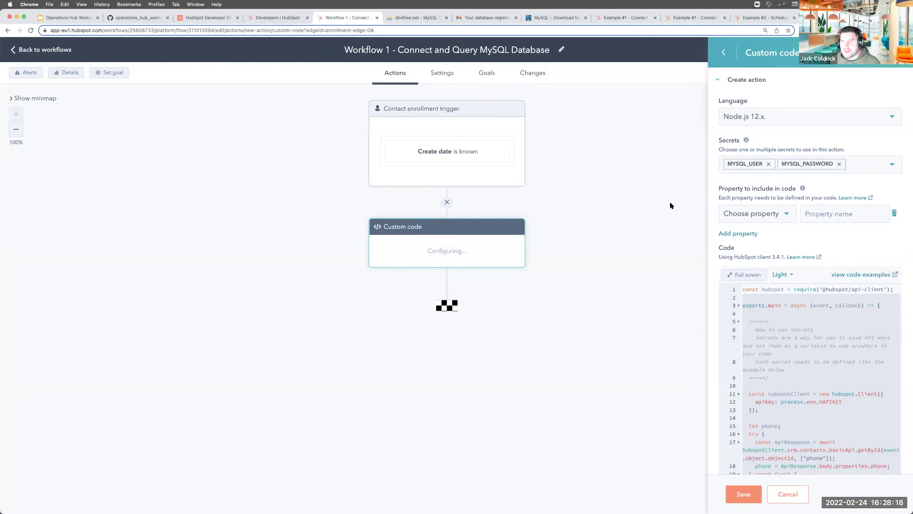
left_click(153, 18)
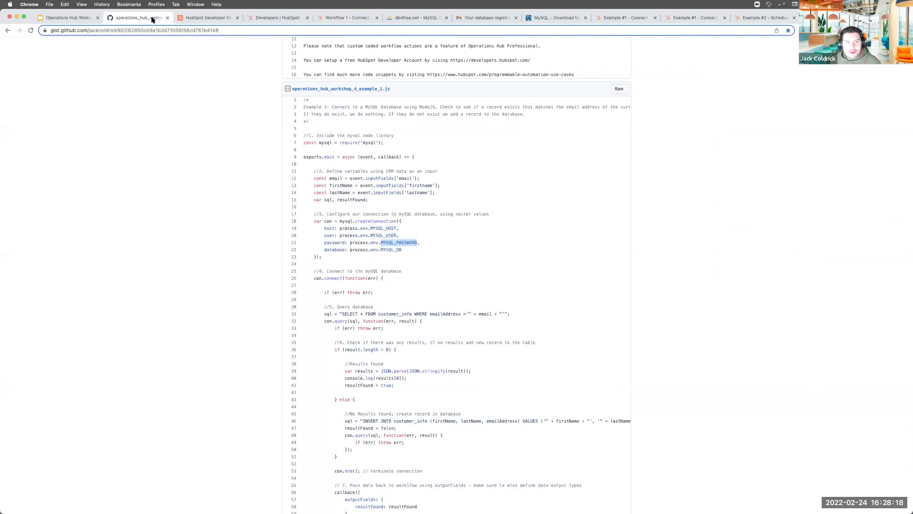
left_click(345, 18)
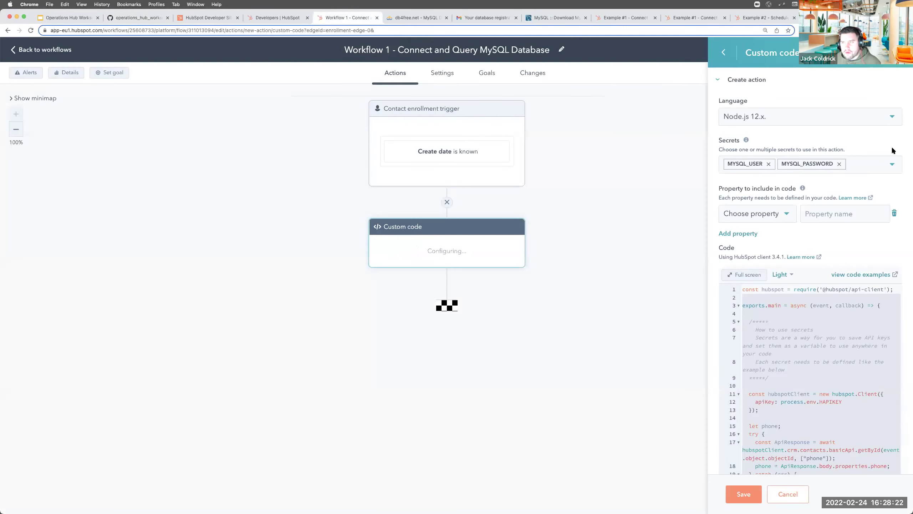
left_click(877, 169)
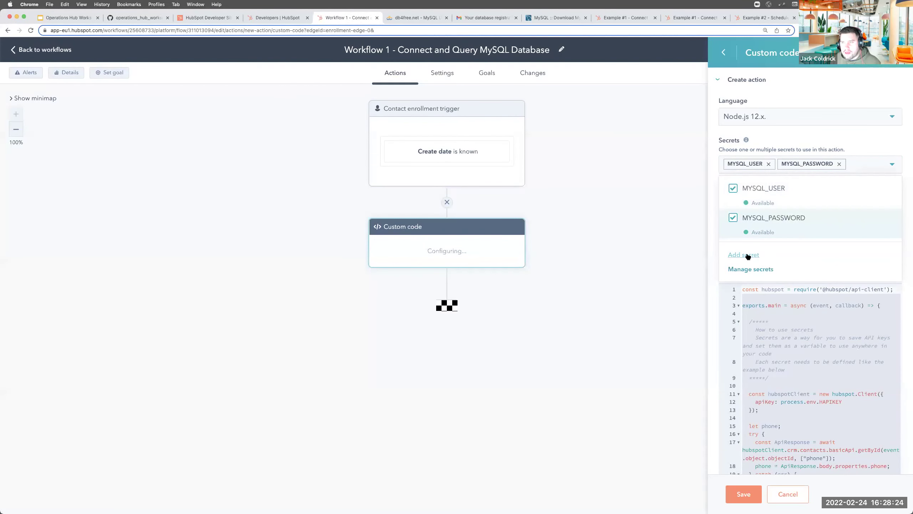
Create and save a MYSQL_HOST secret with the value db4free.net
left_click(746, 256)
type("MYSQL_HOST")
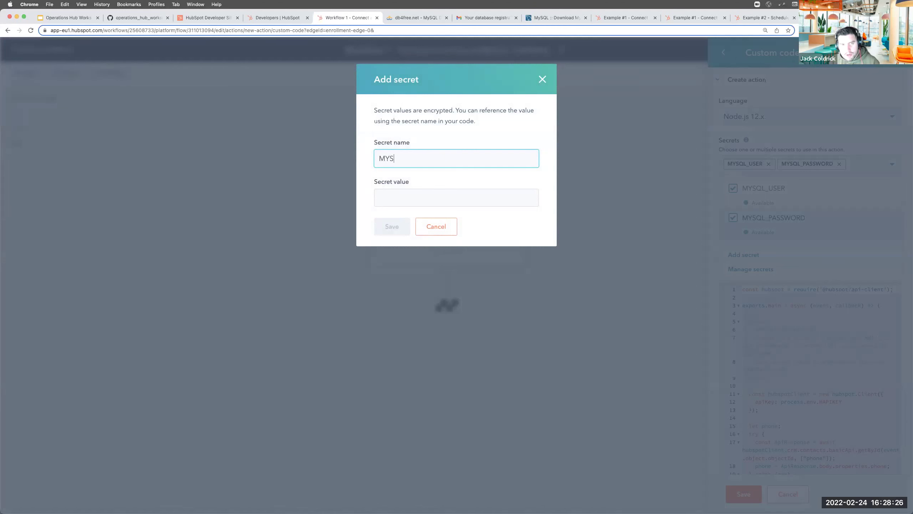
left_click(392, 194)
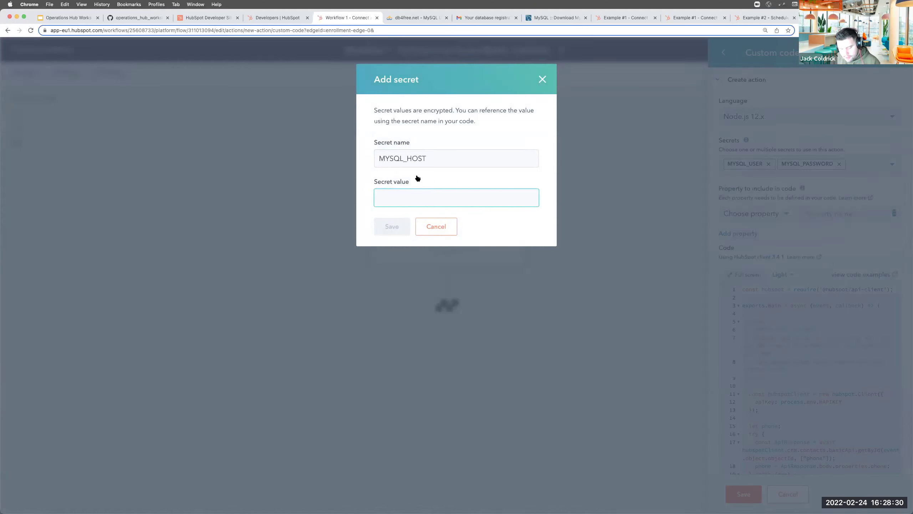
type("db4free.net")
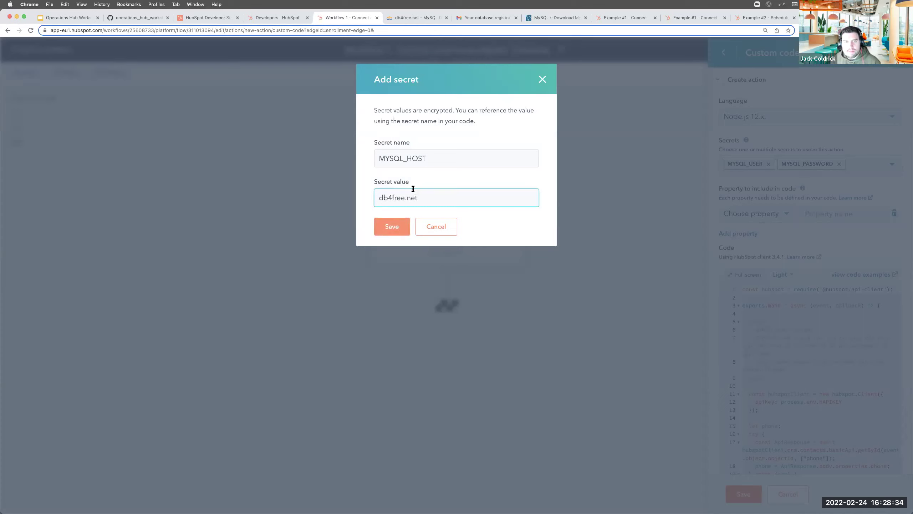
left_click(401, 230)
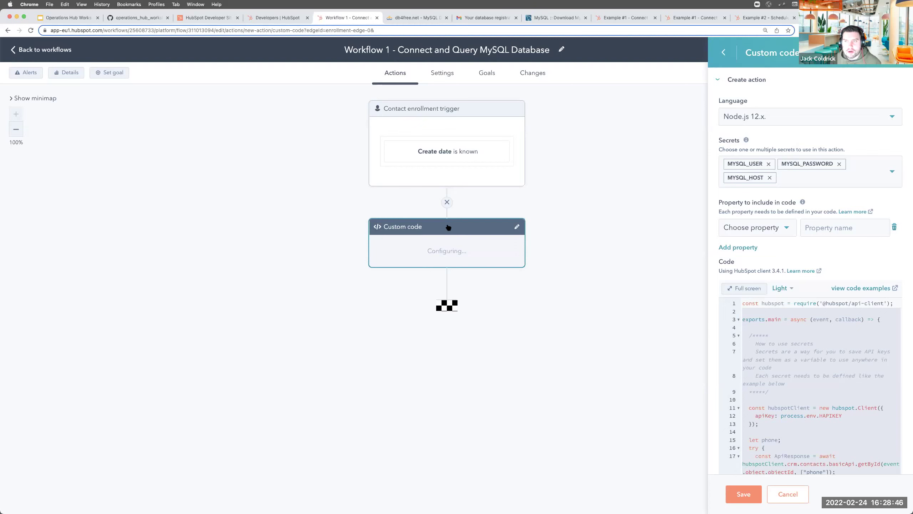
Create and save a MYSQL_DB secret holding the database name
left_click(868, 172)
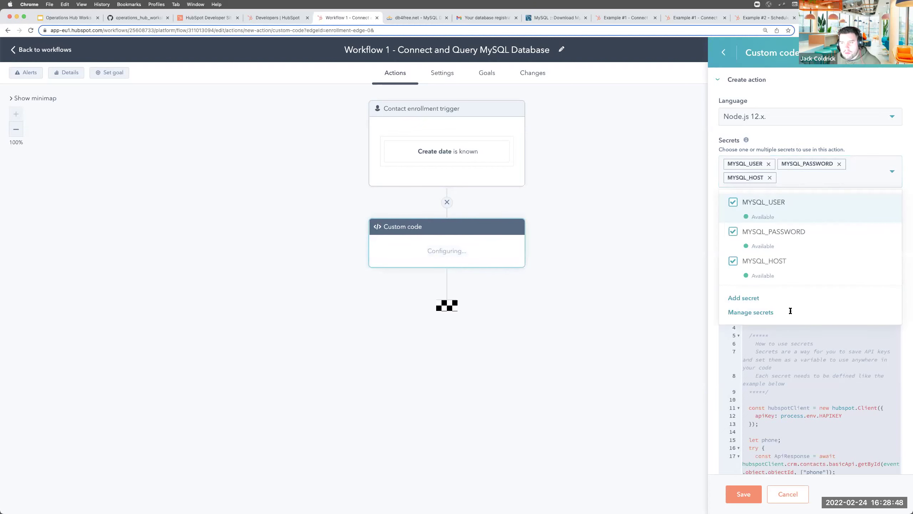
left_click(744, 298)
type("MYSQL_DB")
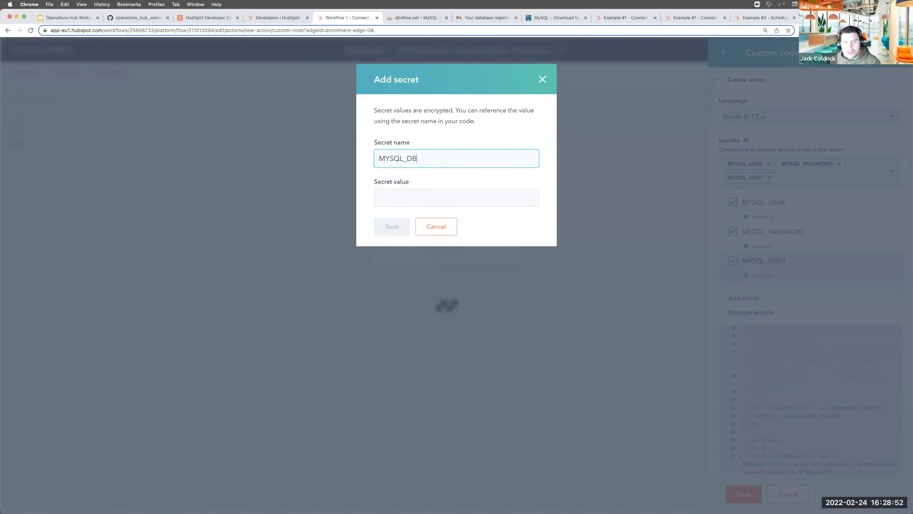
left_click(395, 196)
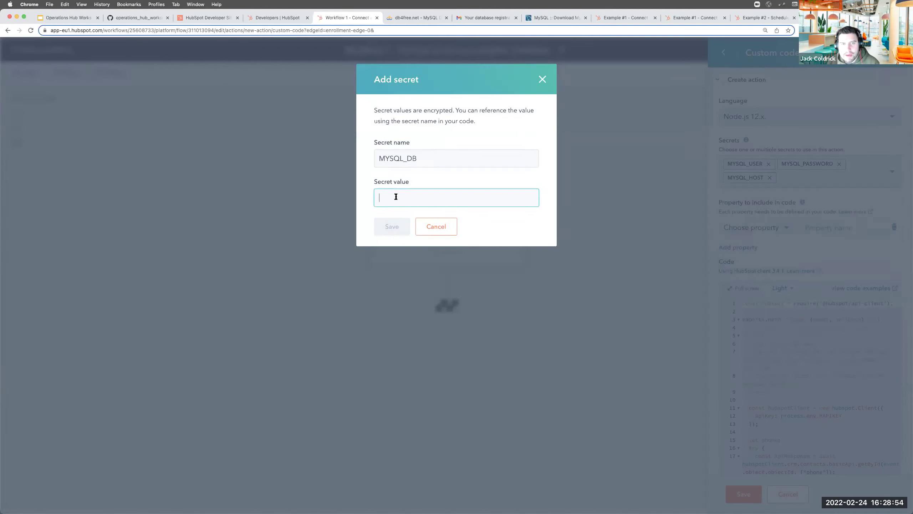
type("jcoldrick")
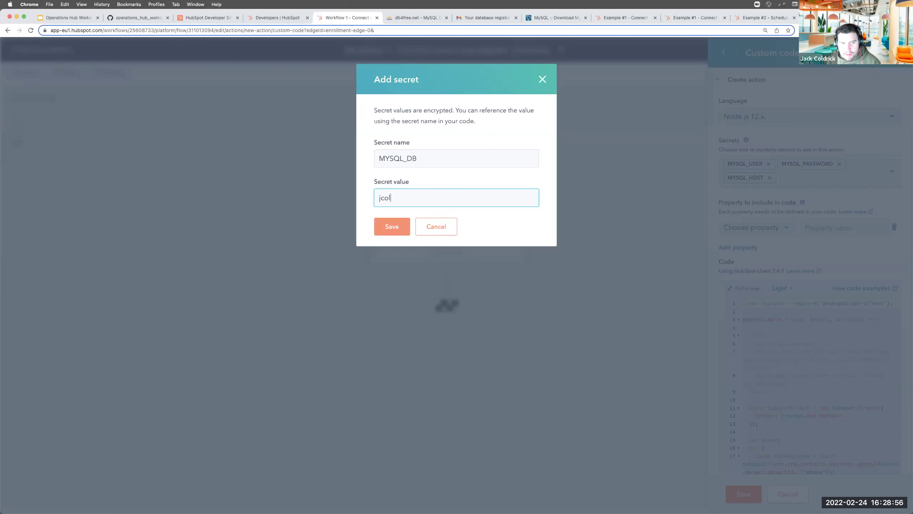
left_click(395, 225)
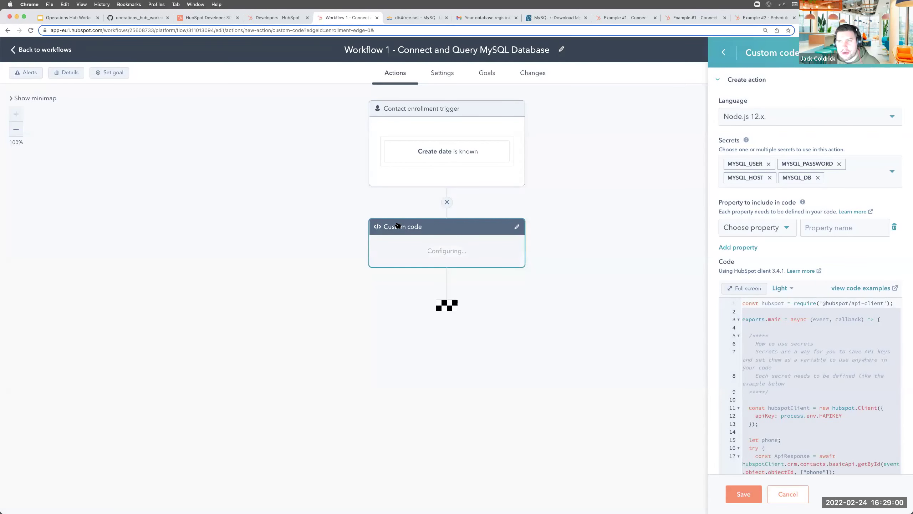
Include the contact's First name property in the code as firstname
scroll(727, 233, "down", 2)
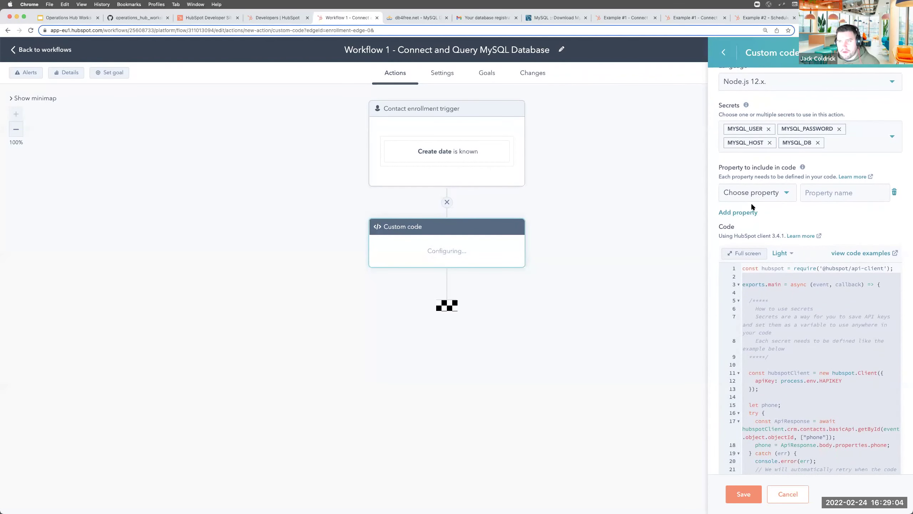
left_click(754, 194)
left_click(751, 248)
type("firstna")
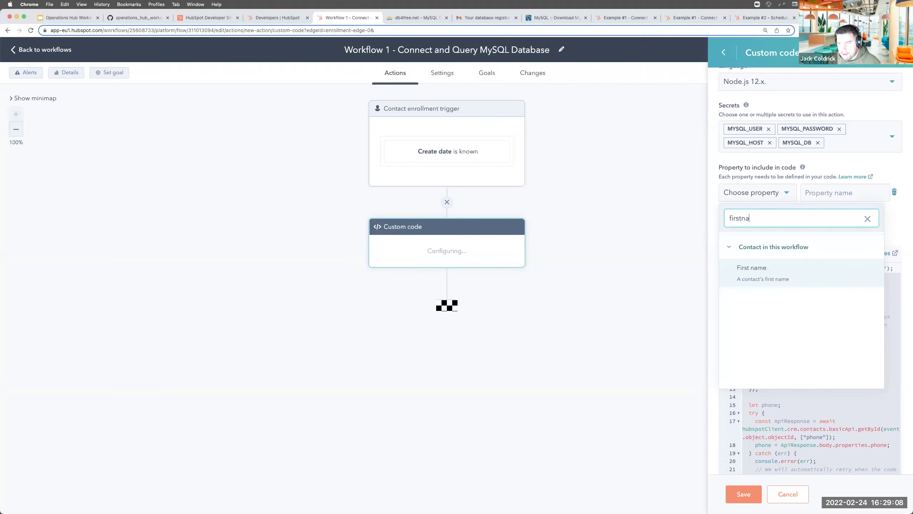
left_click(748, 261)
Add Last name and Email as further code inputs, lastname and email
left_click(746, 213)
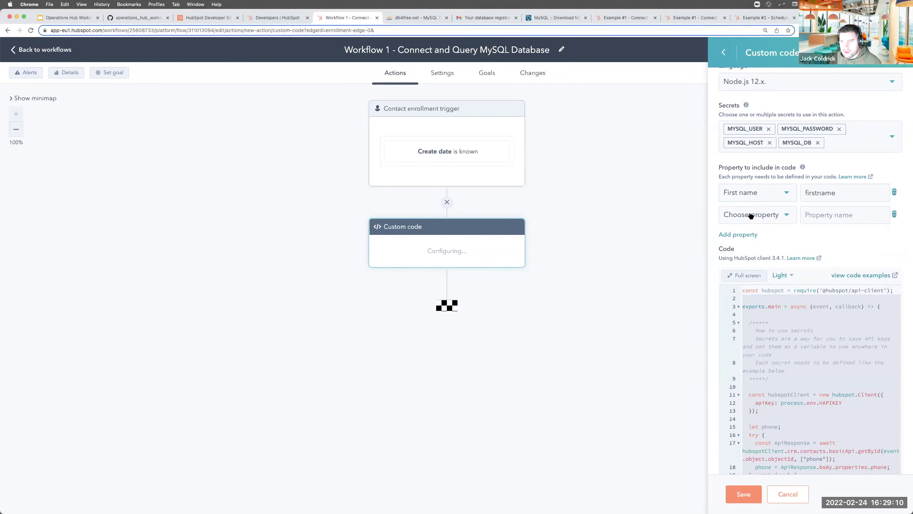
left_click(750, 215)
type("lastn")
key("Return")
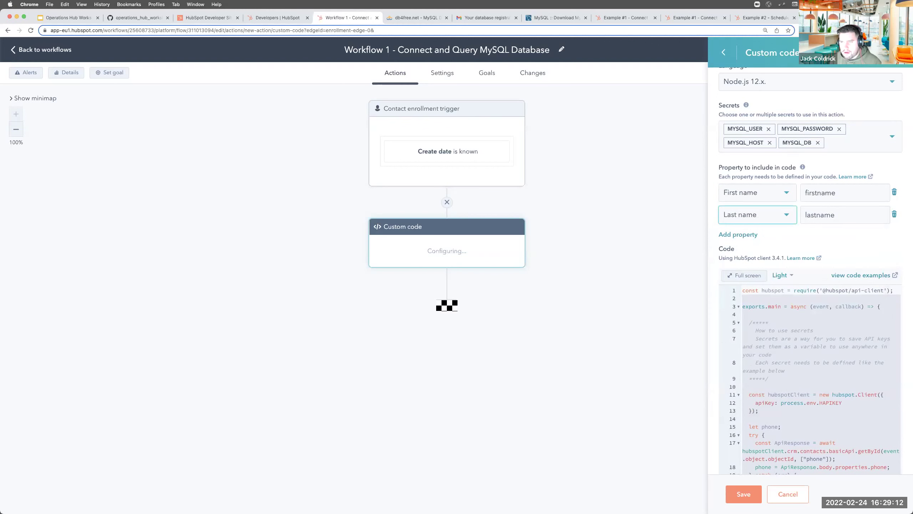
left_click(737, 234)
left_click(754, 237)
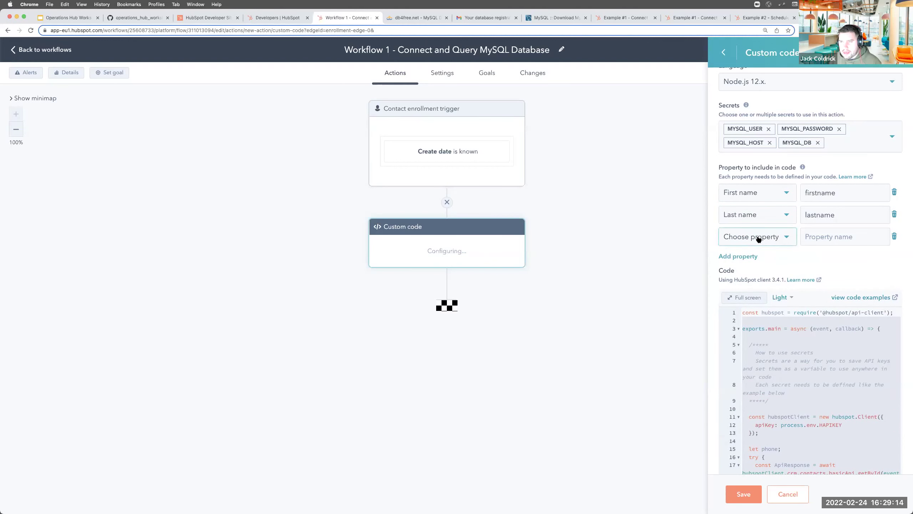
type("email")
left_click(759, 349)
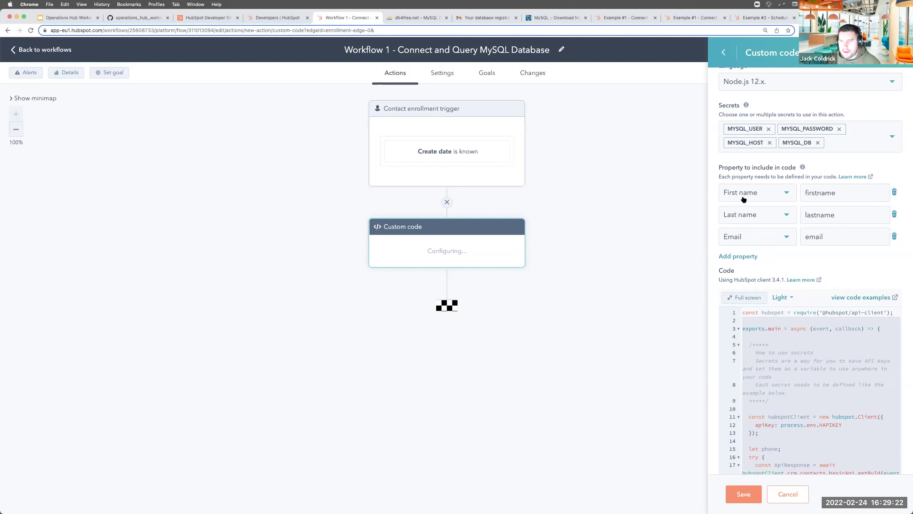
scroll(793, 356, "down", 2)
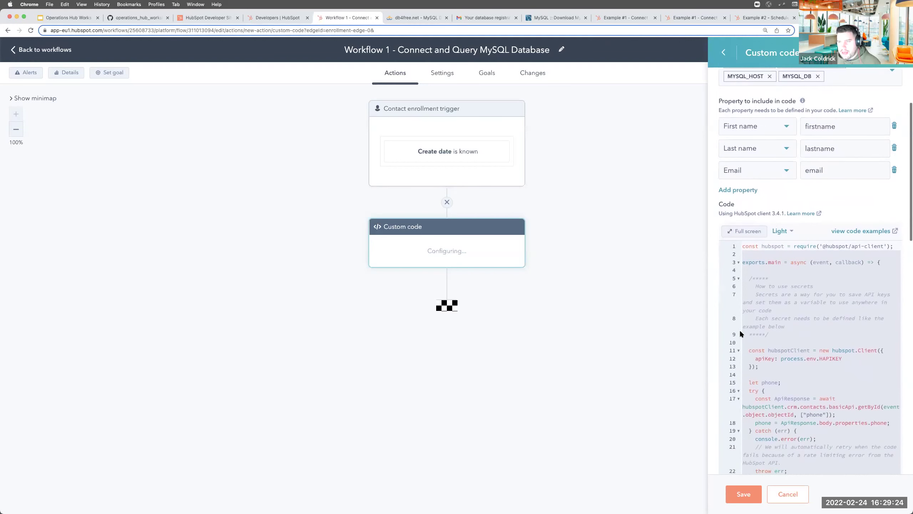
Show the code editor full screen with the Dark theme
left_click(745, 231)
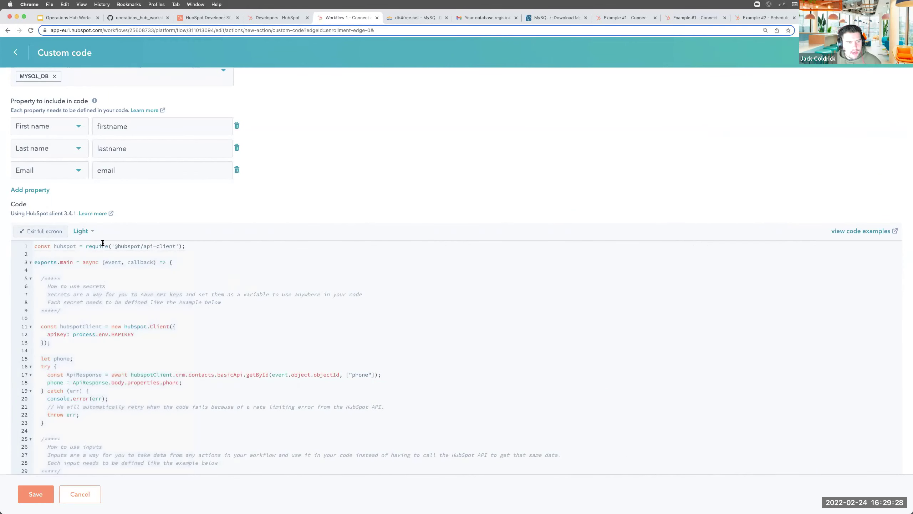
left_click(64, 231)
left_click(745, 230)
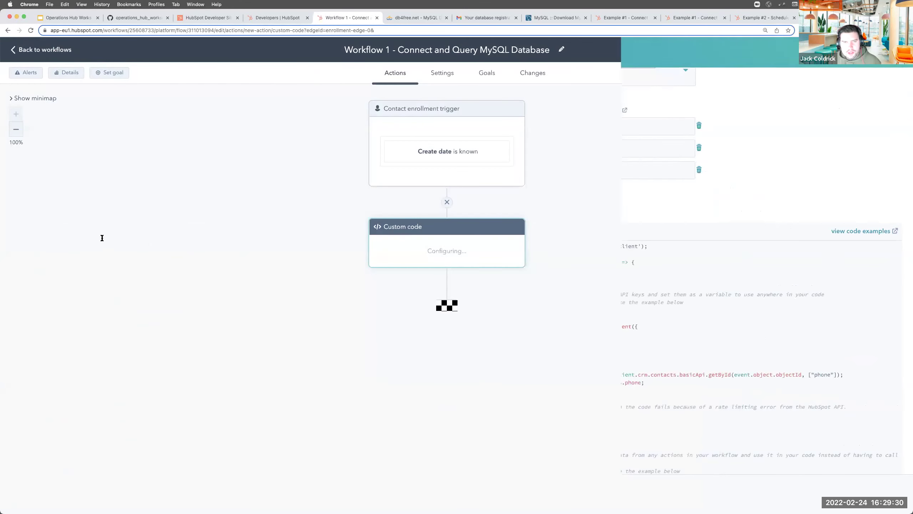
left_click(83, 231)
left_click(78, 271)
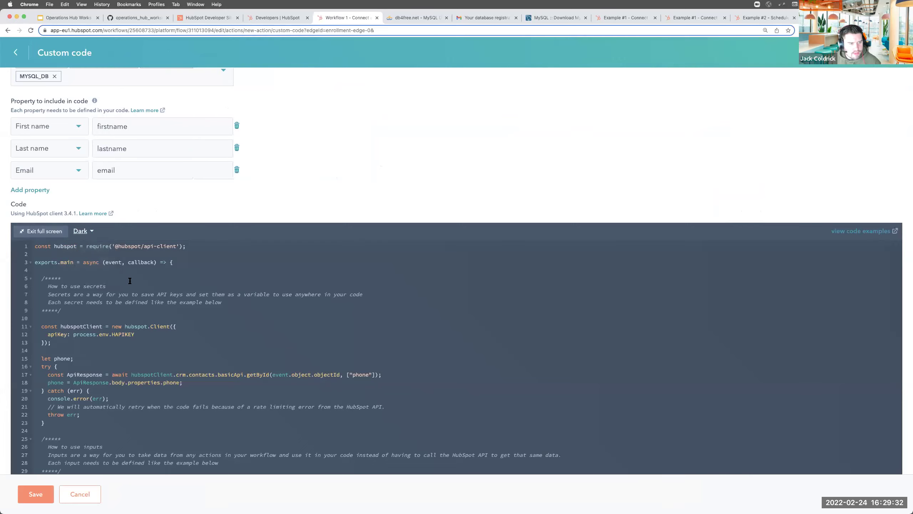
scroll(133, 280, "down", 5)
scroll(261, 302, "down", 1)
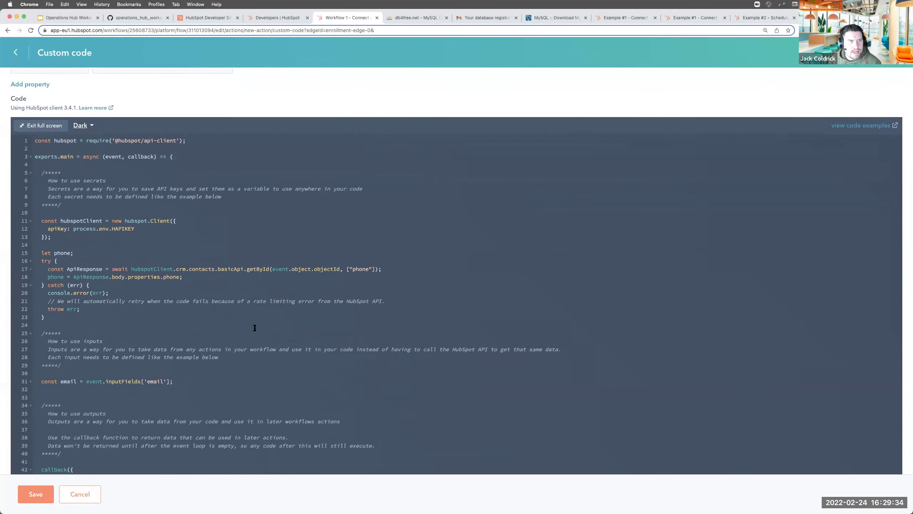
Copy the example_1.js MySQL script from the GitHub gist
left_click(133, 19)
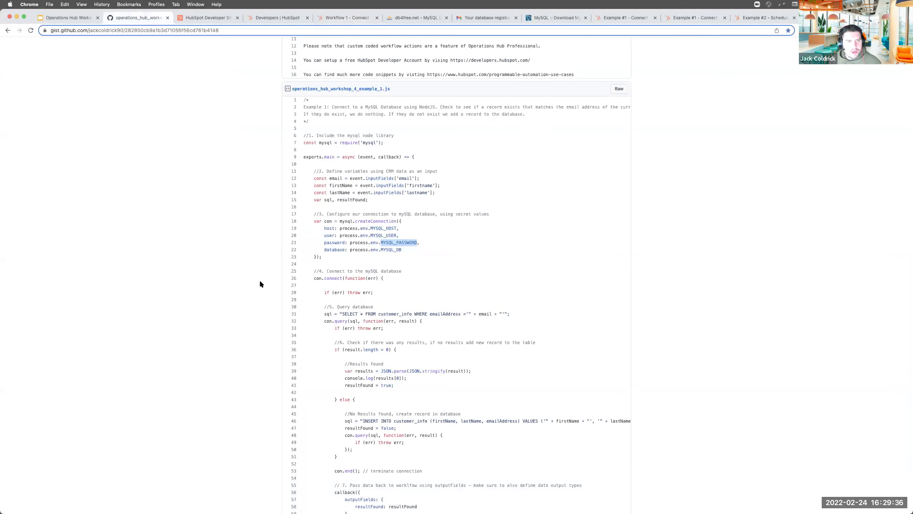
scroll(358, 188, "up", 4)
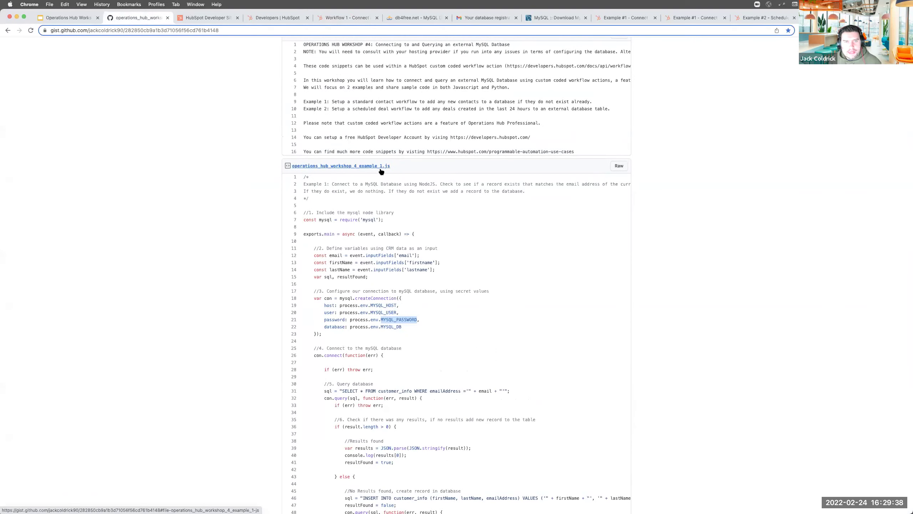
left_click_drag(304, 177, 344, 468)
scroll(345, 468, "down", 1)
scroll(344, 466, "down", 5)
left_click_drag(308, 408, 308, 408)
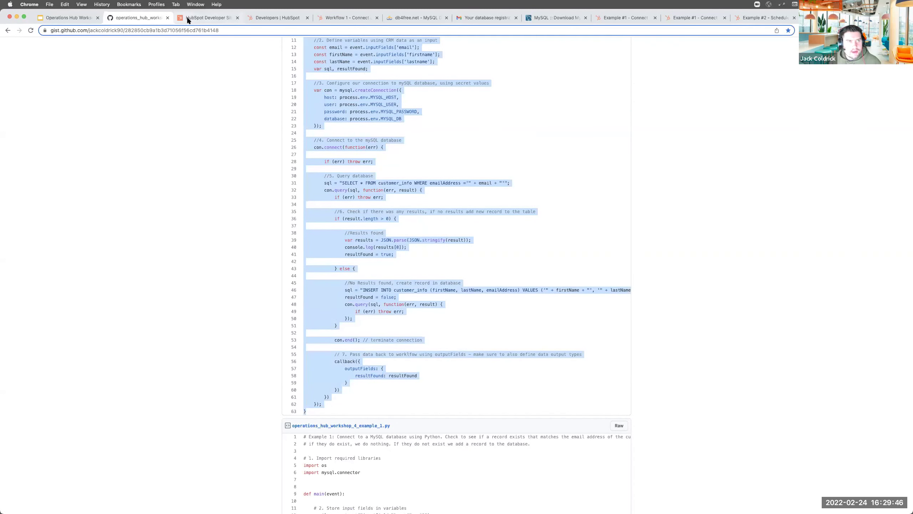
Replace the editor's template code with the pasted MySQL example script
left_click(343, 18)
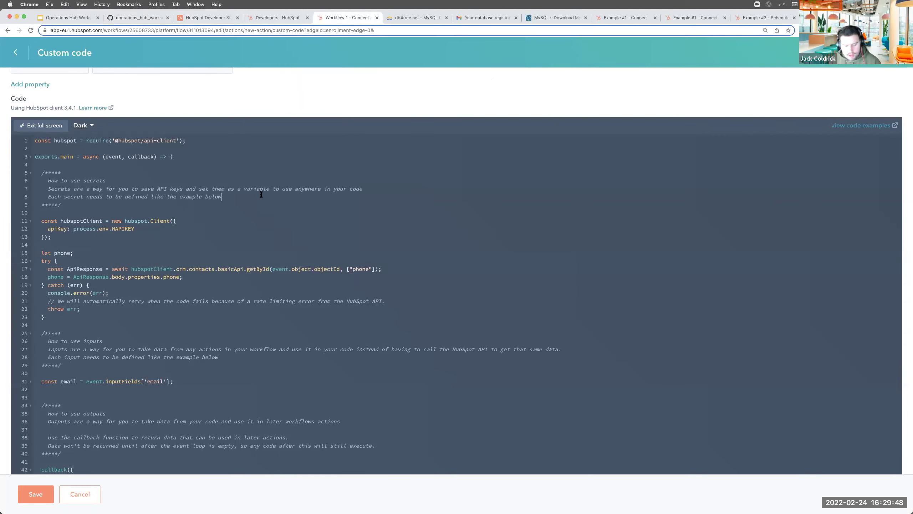
key("super+a")
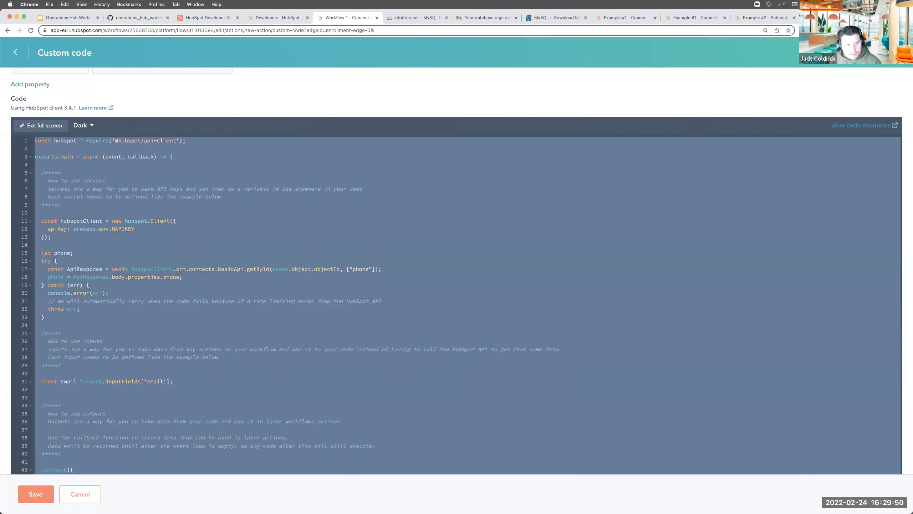
key("BackSpace")
key("super+v")
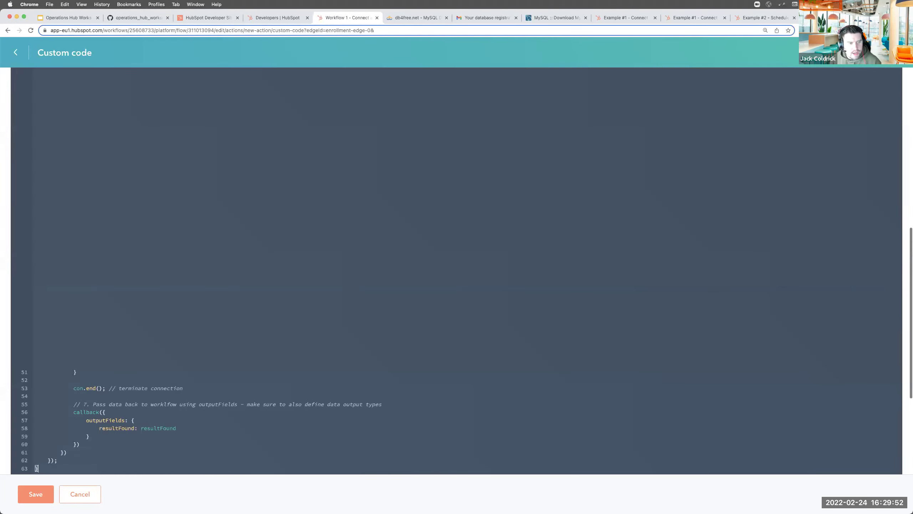
scroll(213, 221, "up", 10)
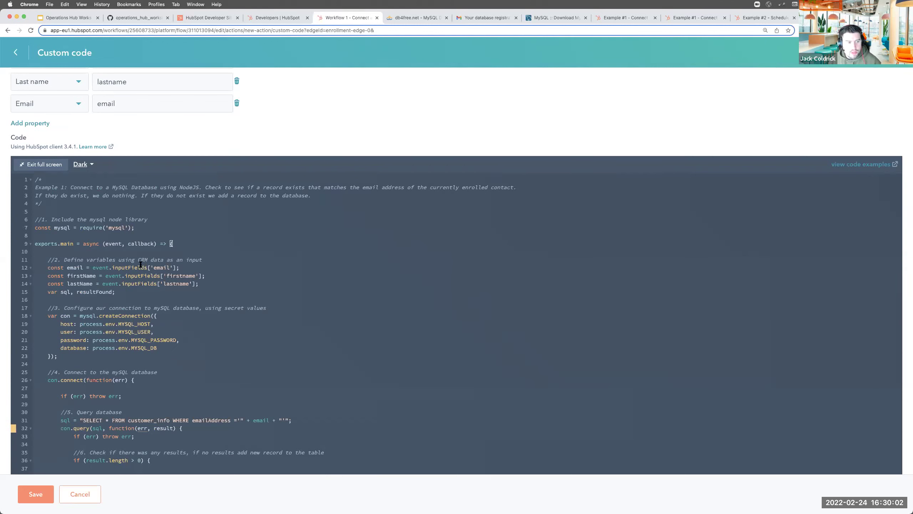
Add a Boolean data output named resultFound, checking it against the code's returned field
scroll(140, 263, "down", 5)
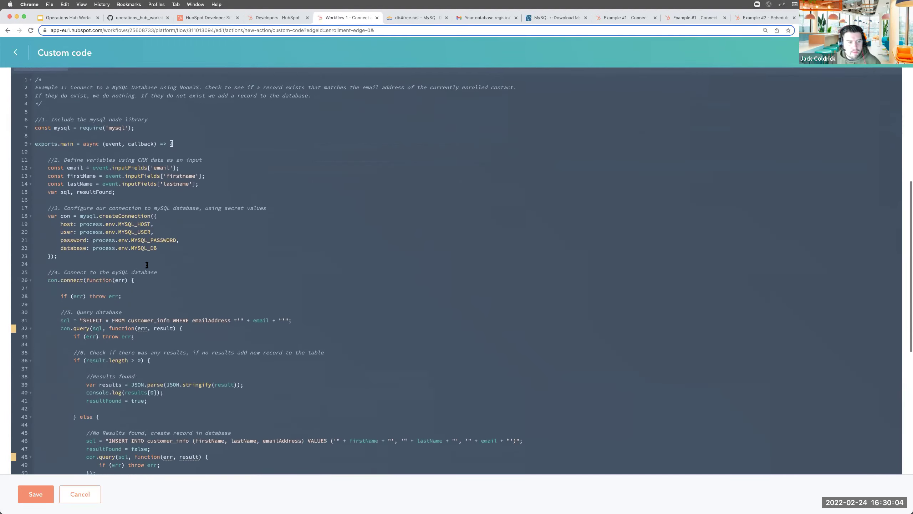
scroll(147, 265, "down", 7)
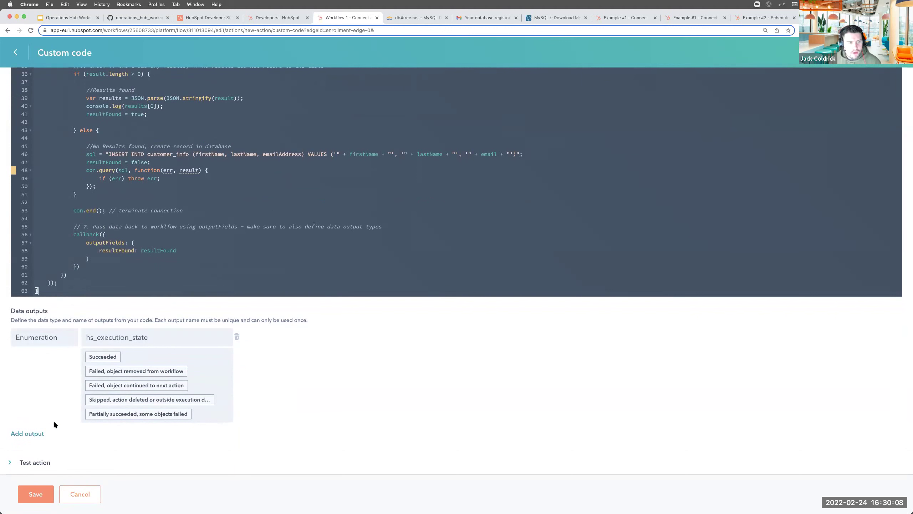
left_click(28, 433)
left_click(57, 426)
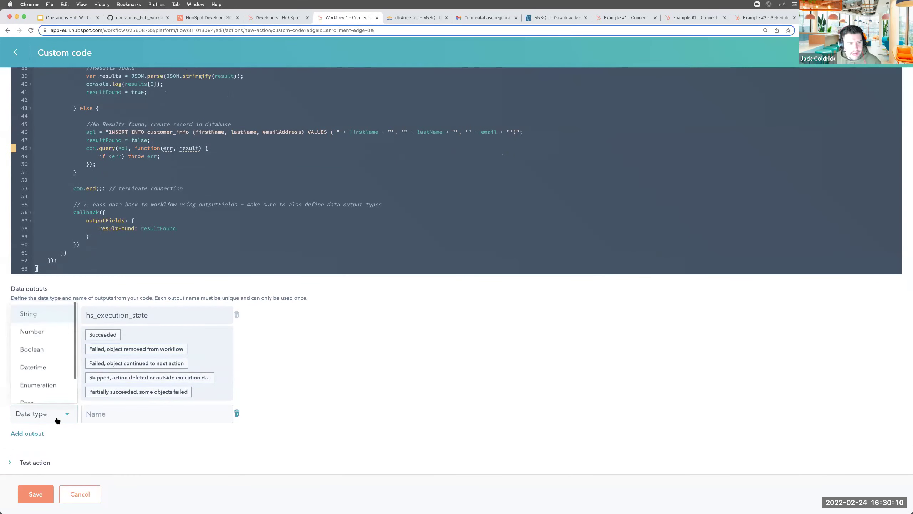
left_click(41, 349)
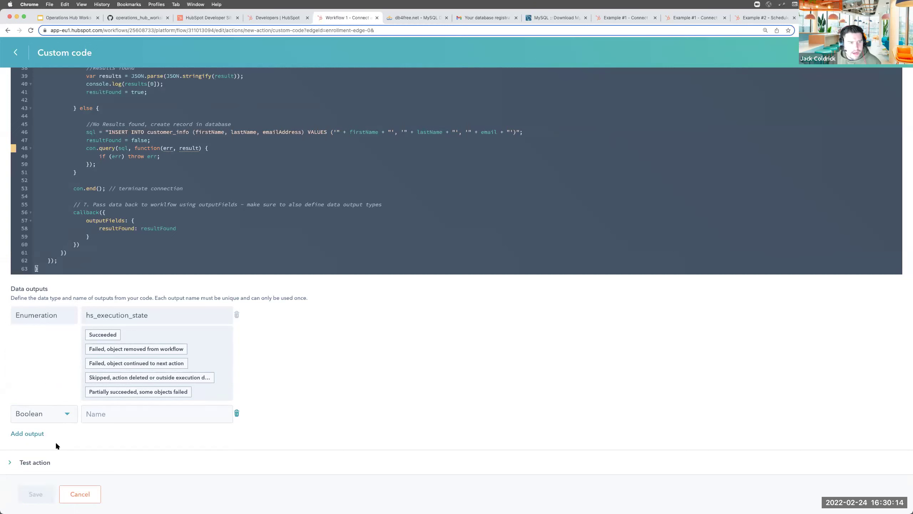
left_click(97, 410)
type("re")
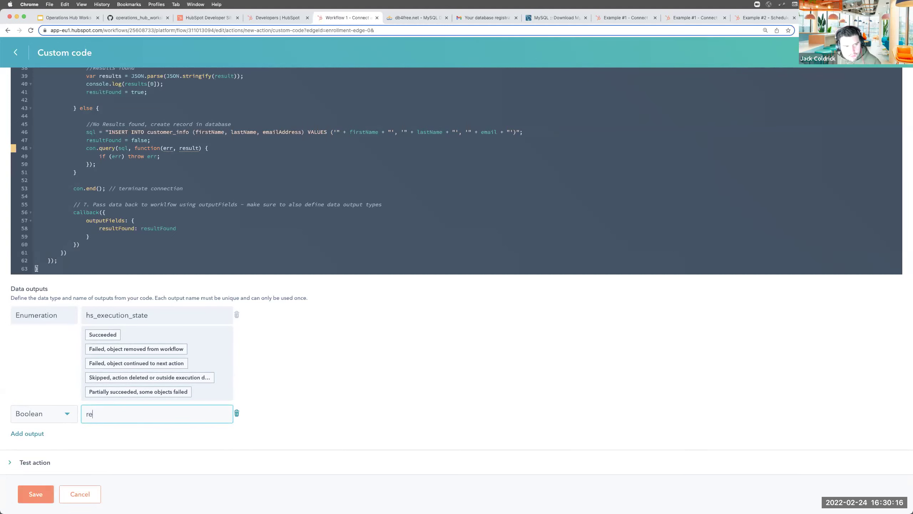
type("sultFound")
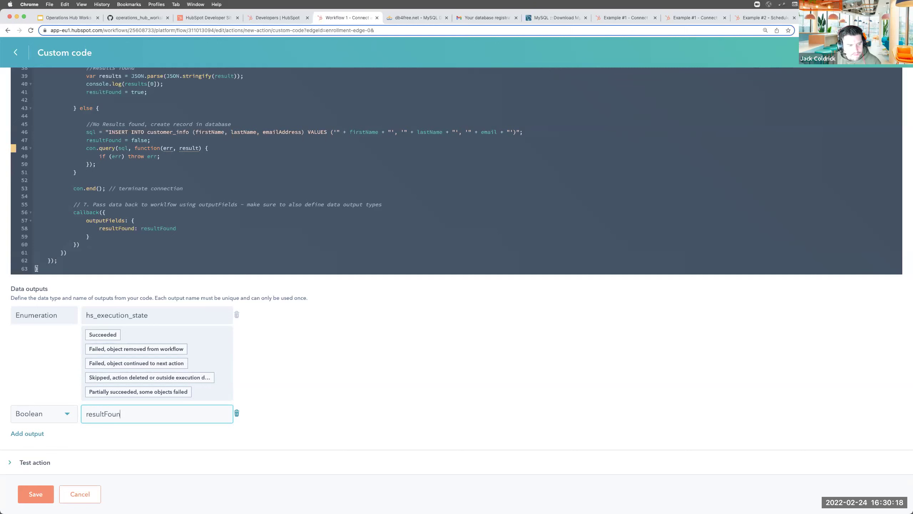
double_click(112, 414)
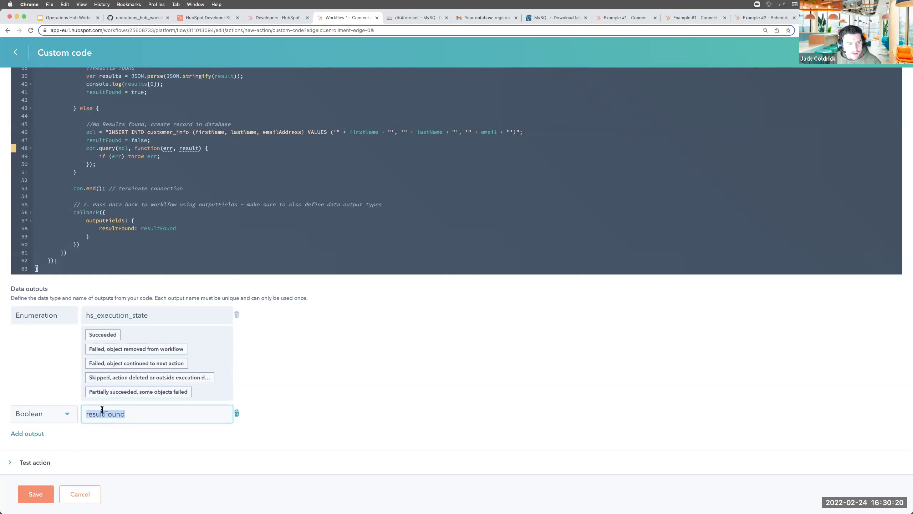
double_click(116, 230)
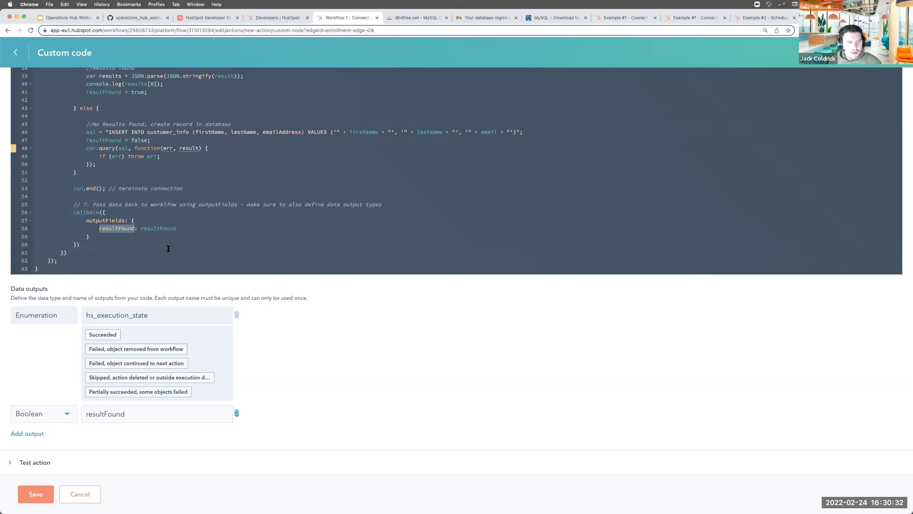
left_click(167, 219)
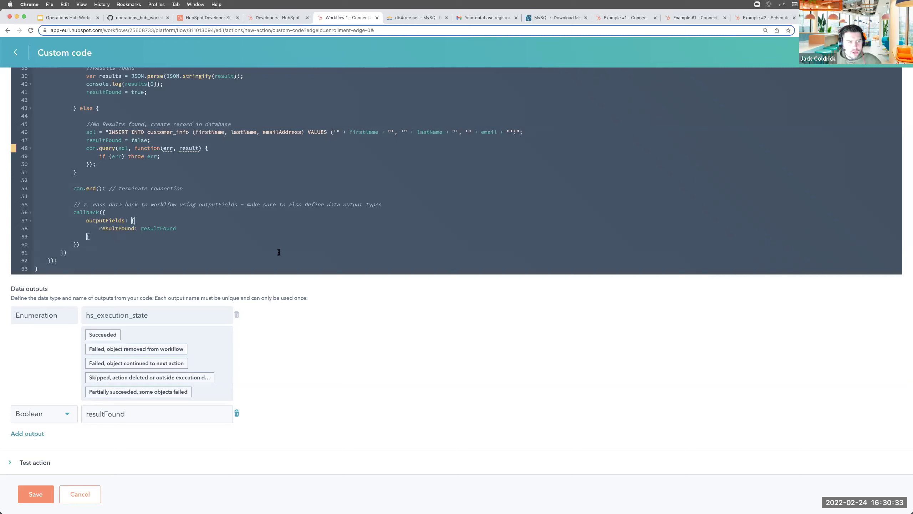
Save the custom code action and reopen the '1. Custom code' card for editing
left_click(42, 500)
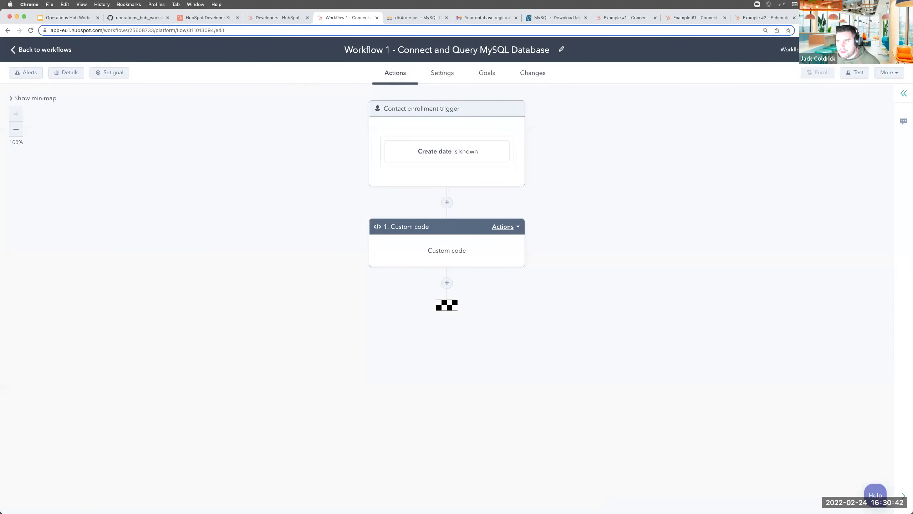
left_click(489, 250)
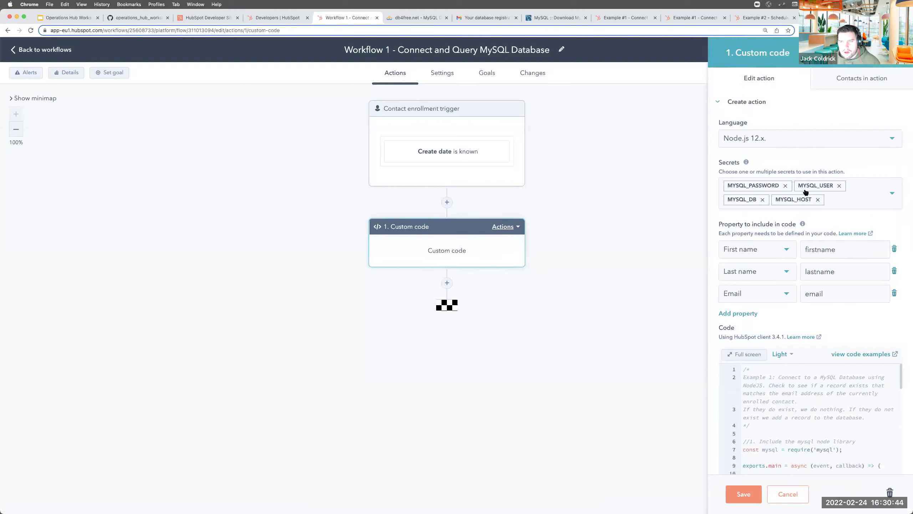
Show the MySQL script full screen in the Dark theme, zoomed in for reading
left_click(755, 355)
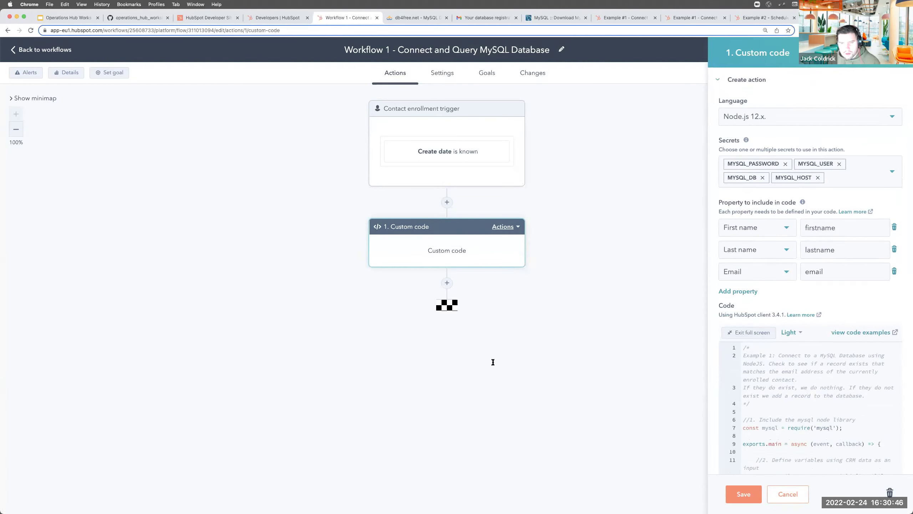
left_click(81, 332)
left_click(69, 371)
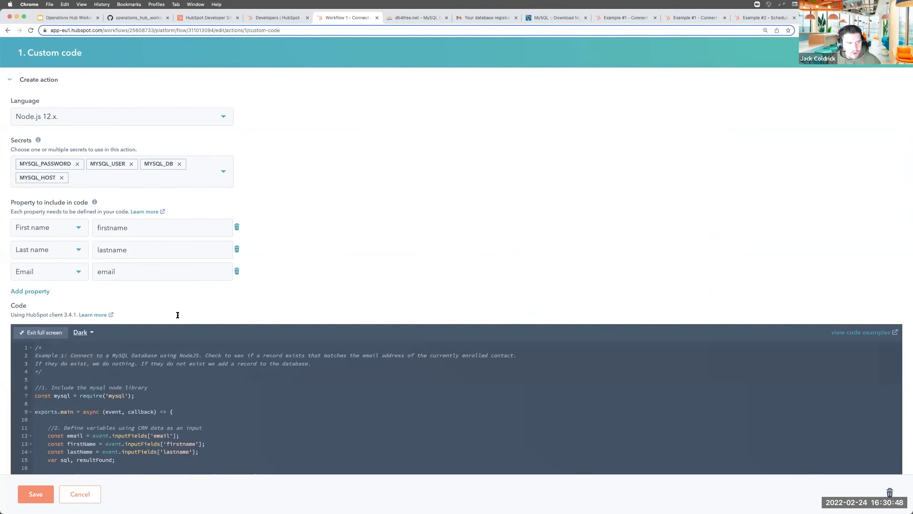
scroll(178, 316, "down", 8)
scroll(179, 315, "down", 1)
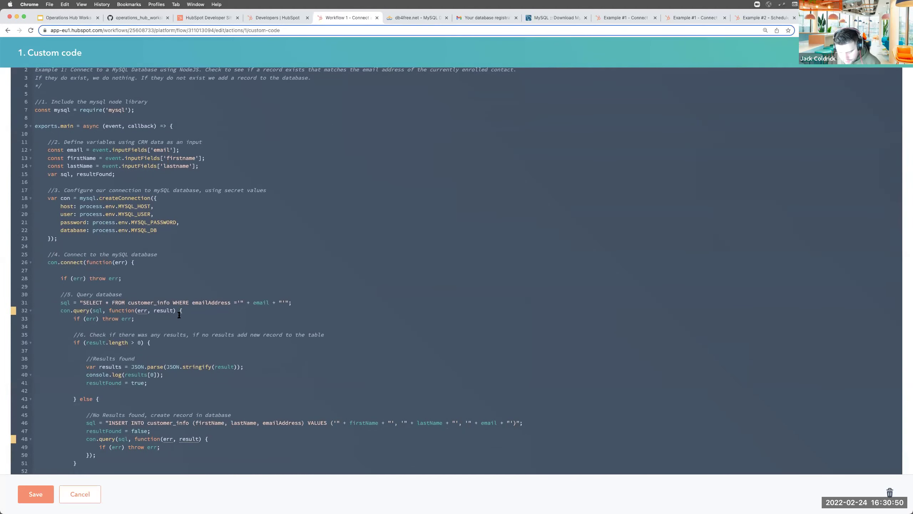
key("super+equal")
scroll(217, 257, "up", 5)
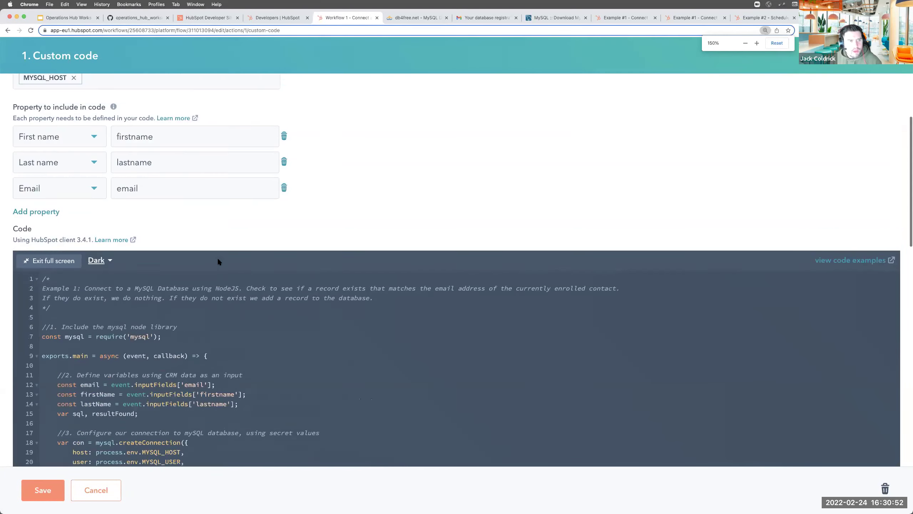
scroll(217, 260, "down", 3)
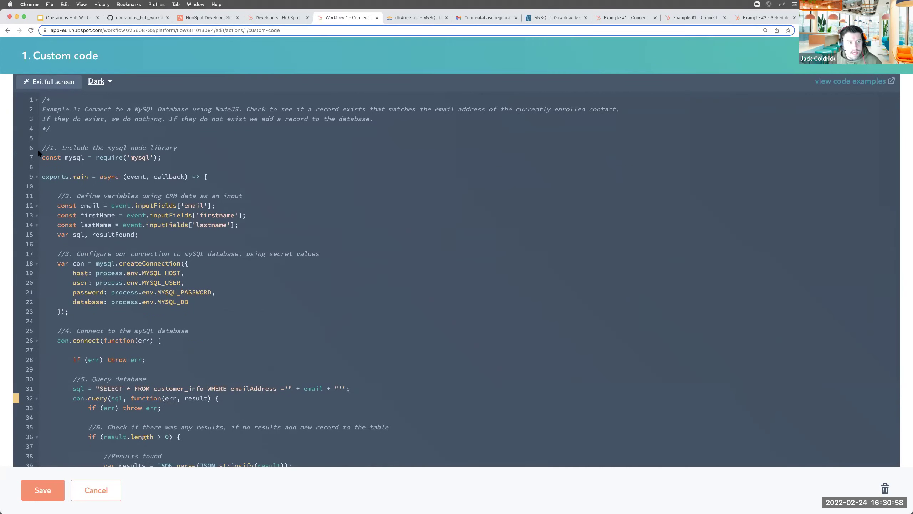
left_click_drag(43, 147, 221, 157)
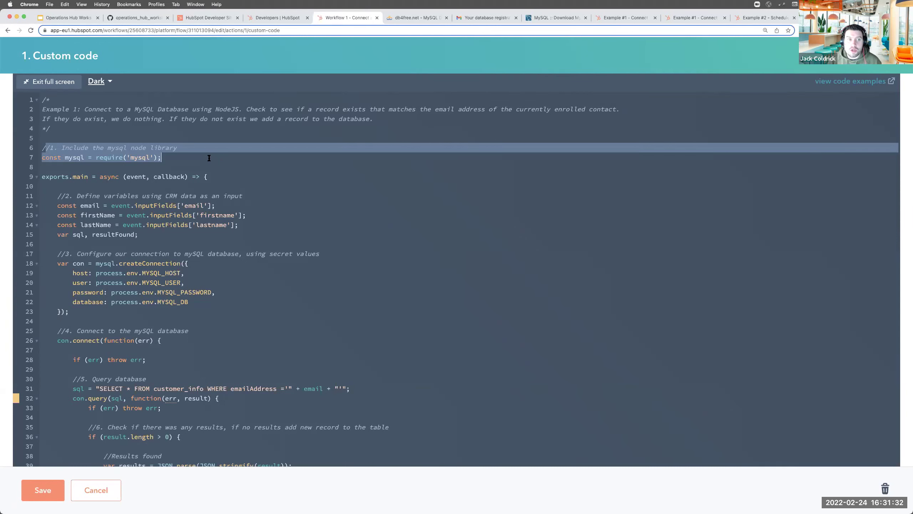
left_click_drag(39, 179, 212, 179)
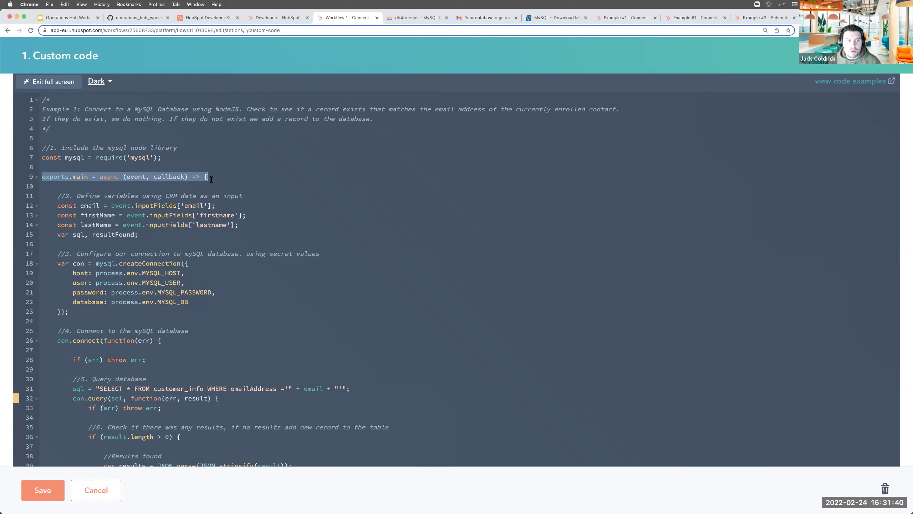
scroll(162, 242, "down", 4)
left_click_drag(60, 121, 151, 160)
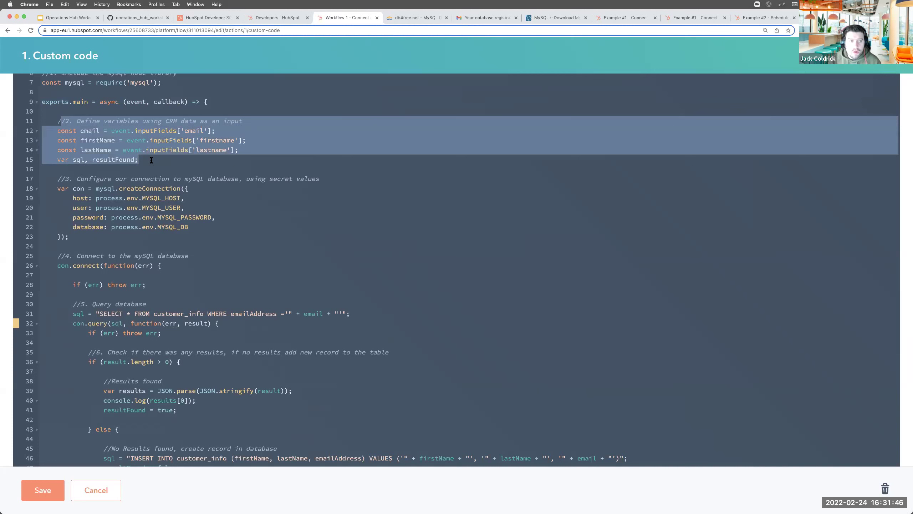
left_click(93, 140)
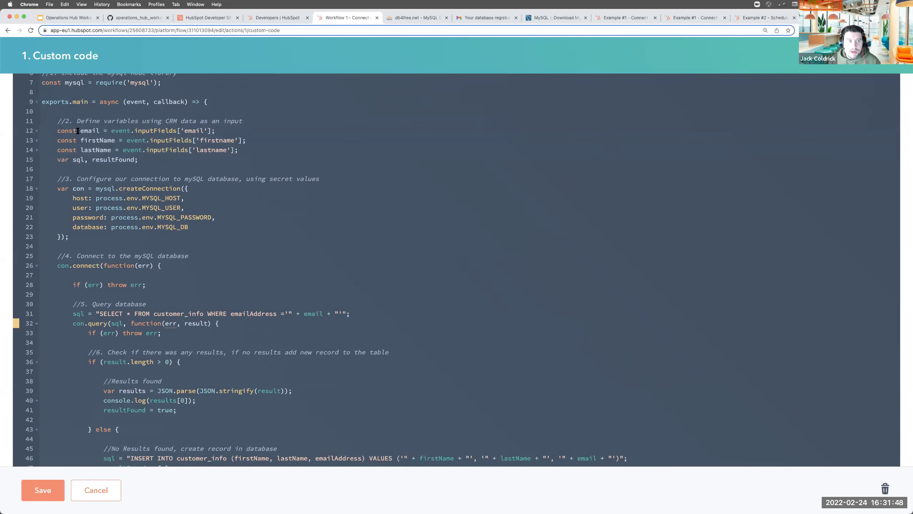
triple_click(80, 131)
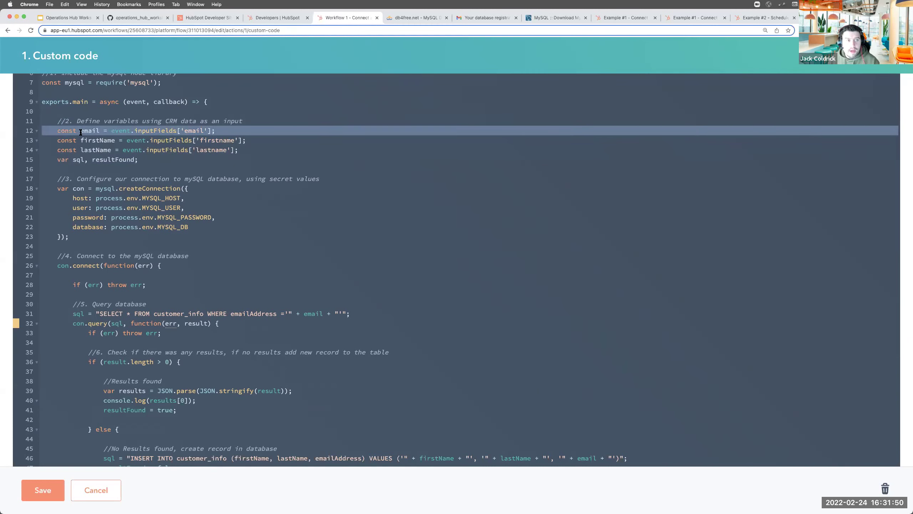
triple_click(73, 140)
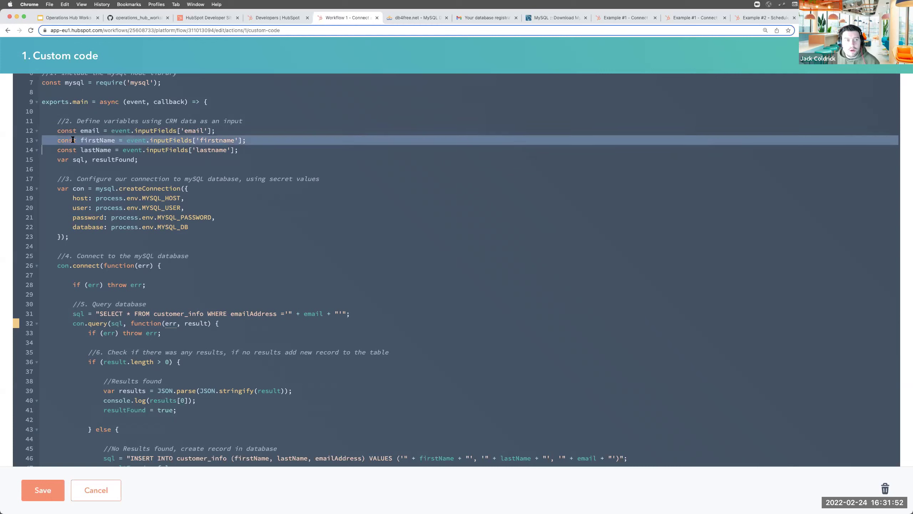
triple_click(80, 148)
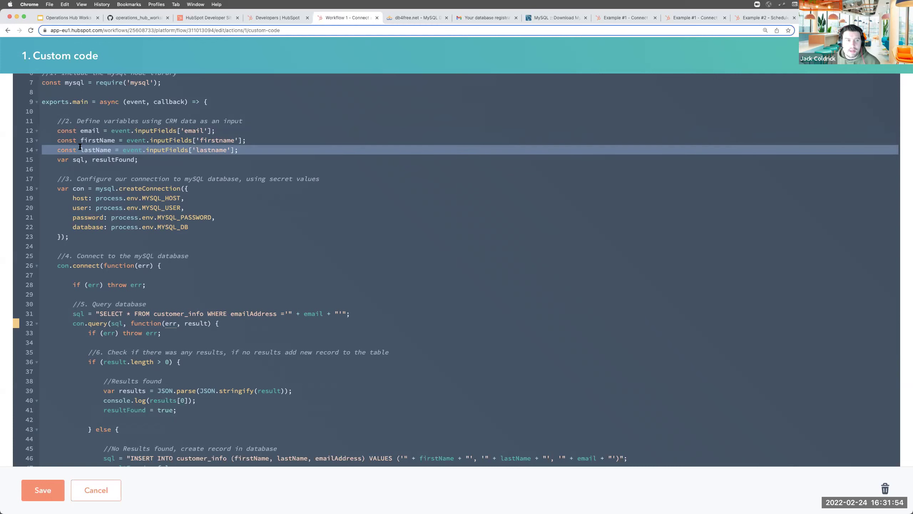
triple_click(71, 159)
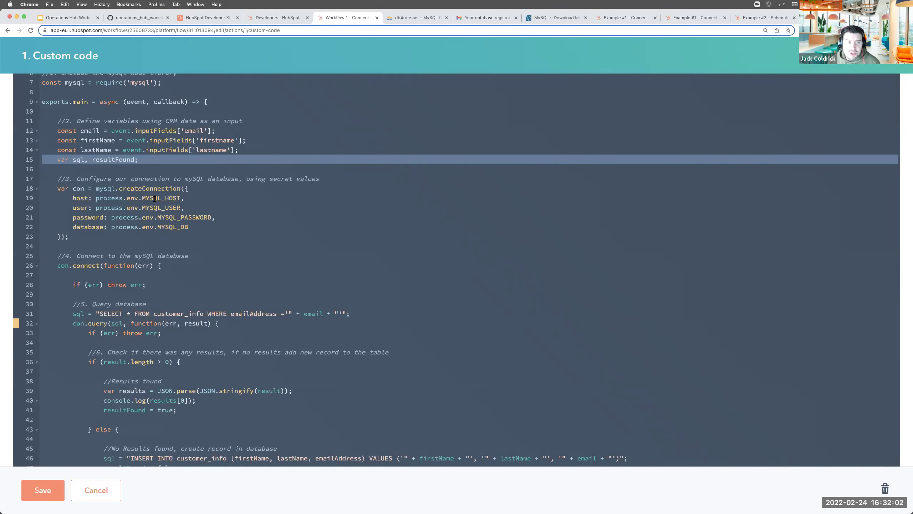
scroll(152, 189, "down", 3)
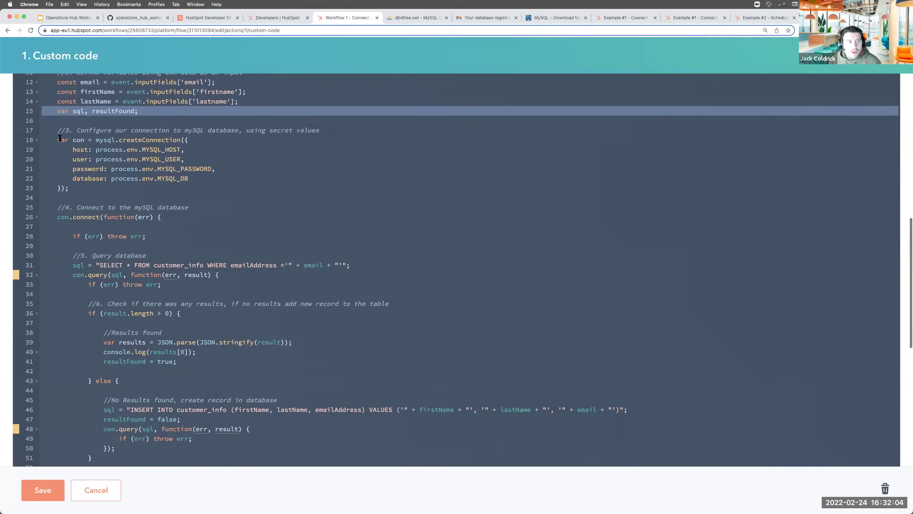
left_click_drag(57, 129, 82, 191)
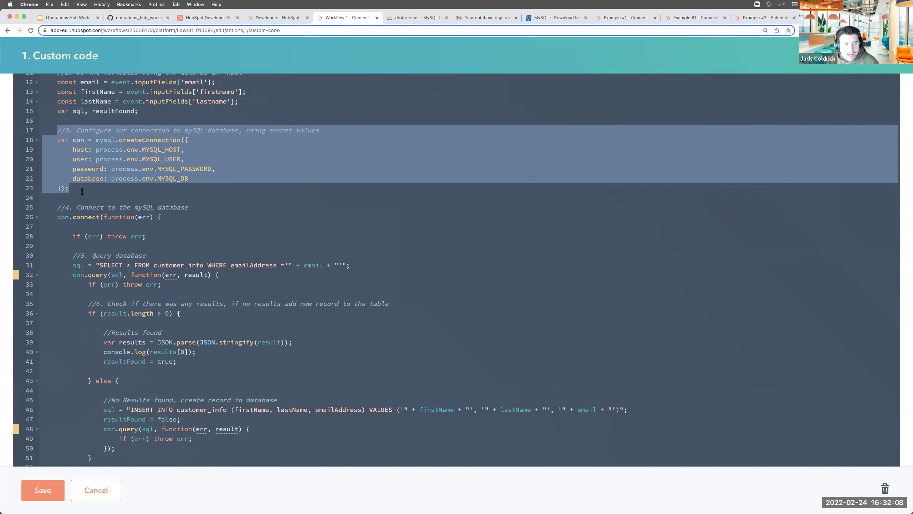
left_click(113, 140)
double_click(113, 140)
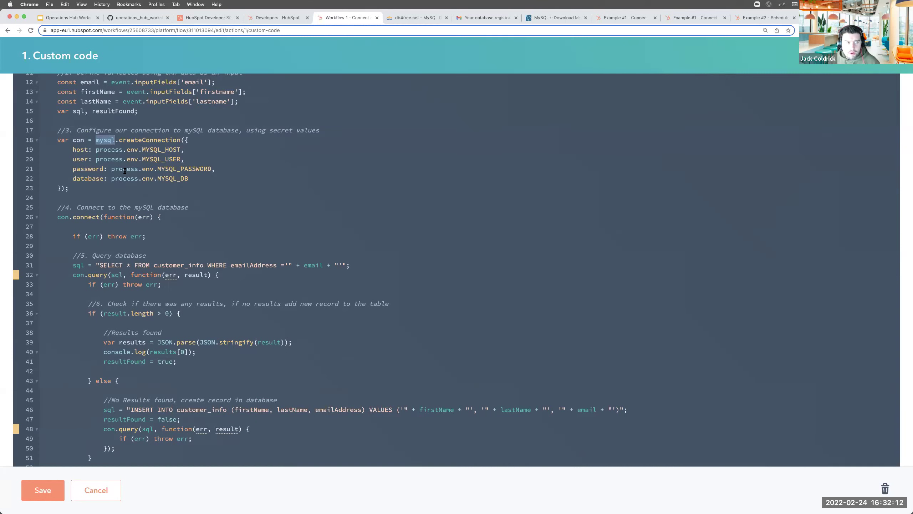
left_click_drag(119, 140, 180, 140)
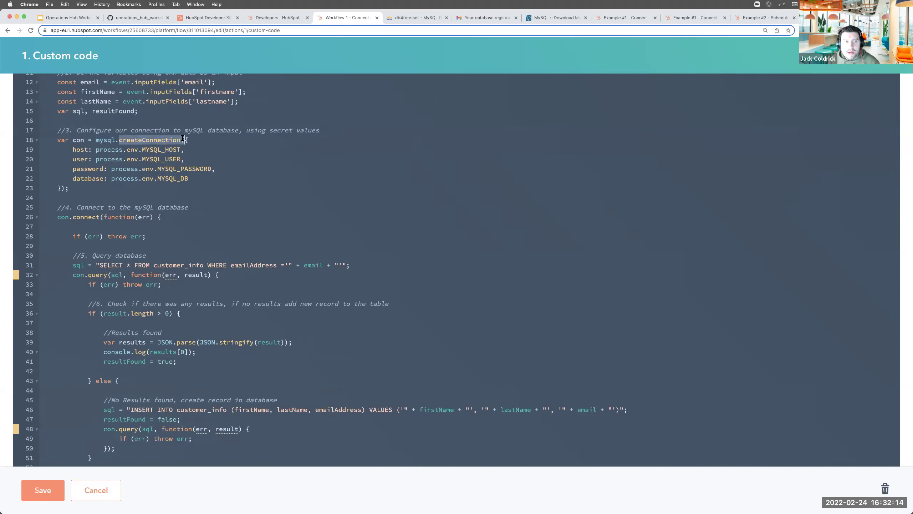
double_click(78, 149)
double_click(80, 159)
left_click(90, 169)
double_click(89, 169)
double_click(87, 178)
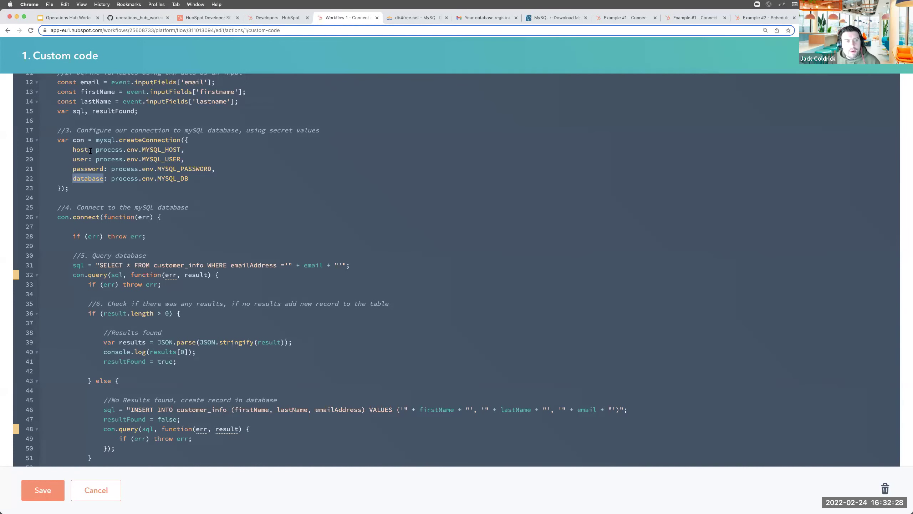
left_click_drag(96, 149, 184, 150)
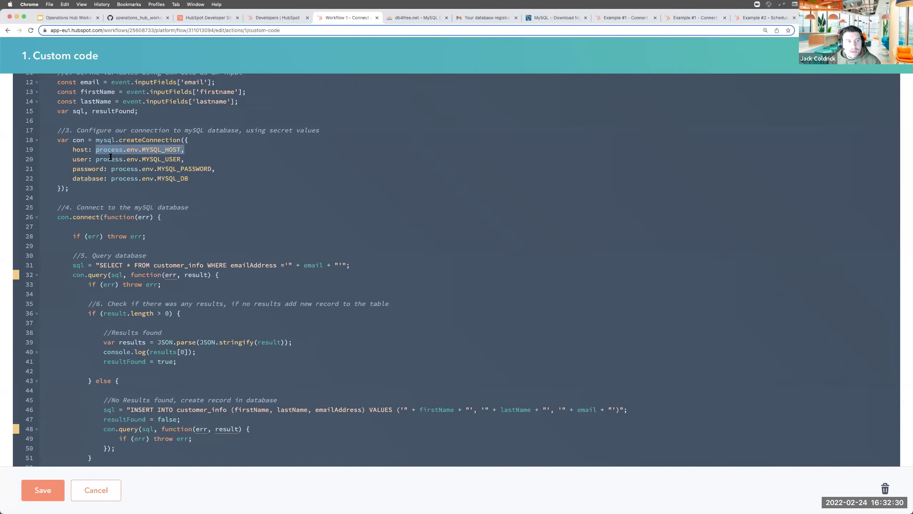
left_click_drag(96, 159, 184, 159)
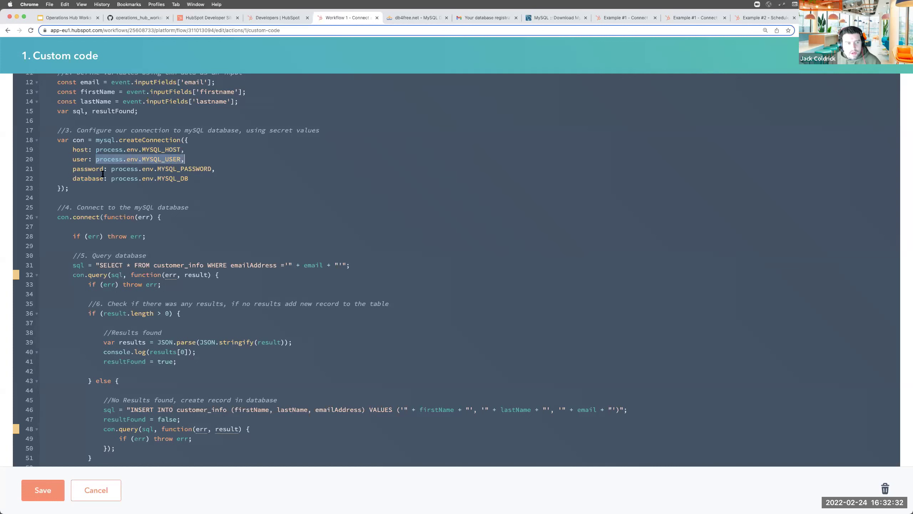
mouse_move(108, 169)
left_mouse_down()
mouse_move(213, 169)
mouse_move(115, 179)
left_mouse_up()
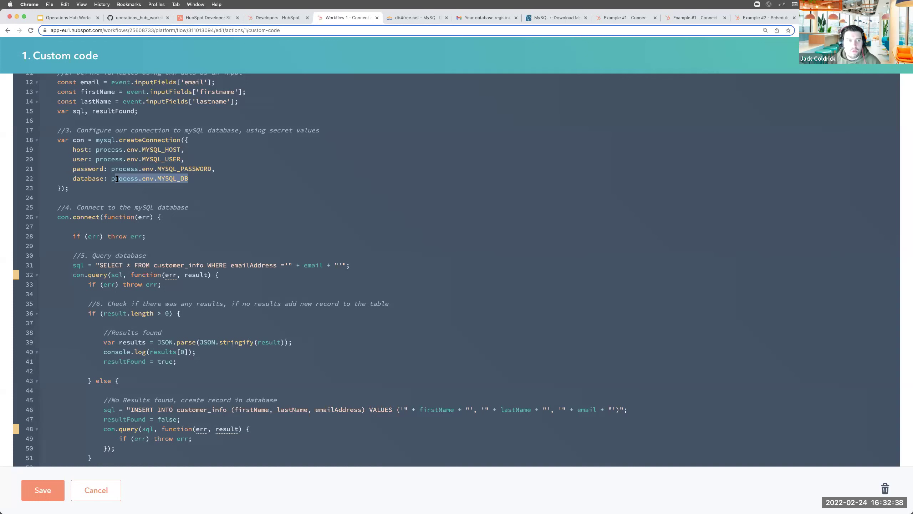
scroll(117, 179, "down", 5)
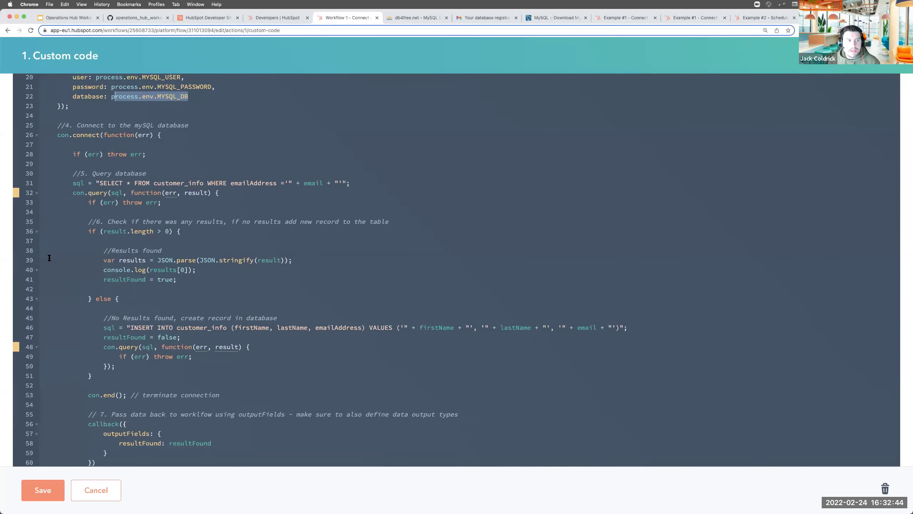
left_click_drag(47, 133, 162, 134)
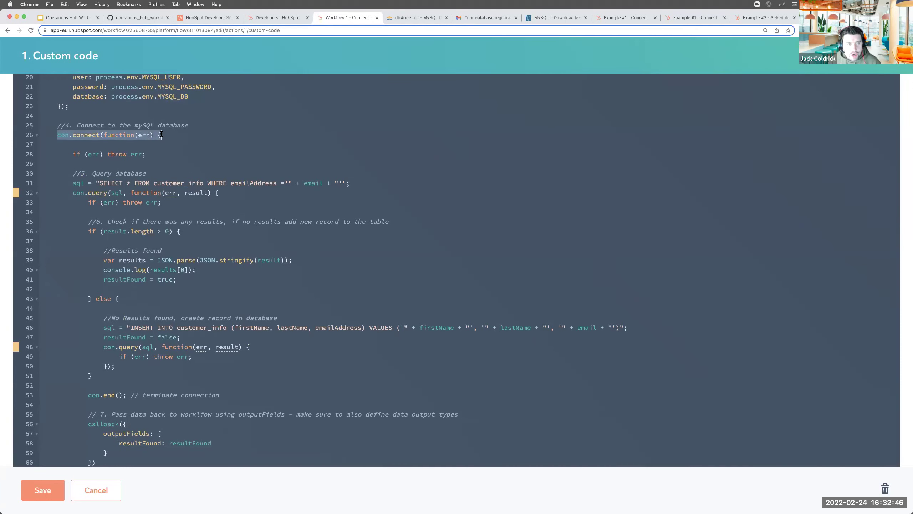
left_click_drag(68, 155, 147, 150)
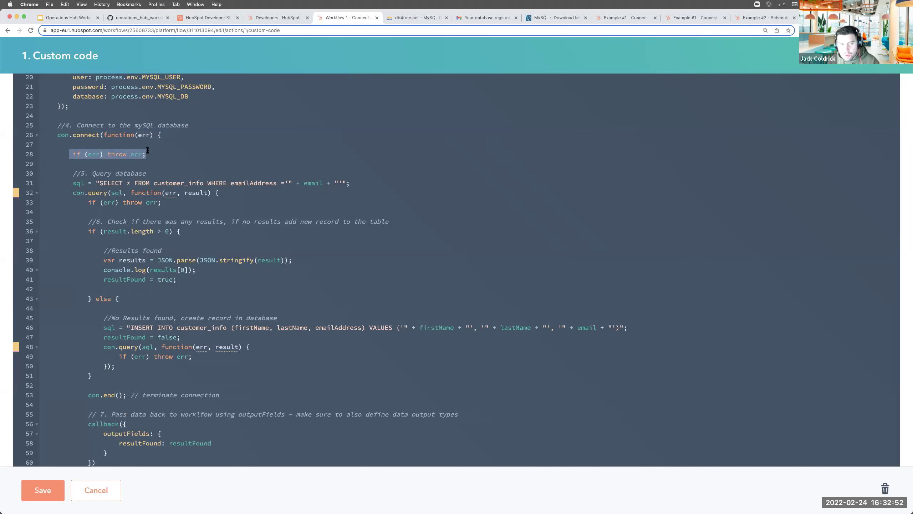
scroll(147, 150, "down", 3)
left_click_drag(72, 133, 353, 135)
scroll(353, 133, "down", 1)
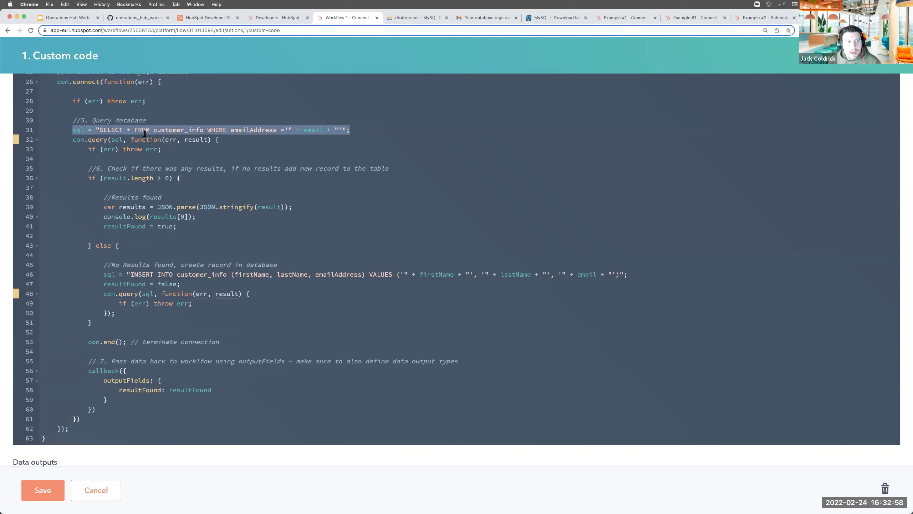
double_click(117, 131)
left_click_drag(149, 130, 205, 129)
double_click(217, 130)
left_click(254, 130)
double_click(253, 131)
double_click(309, 130)
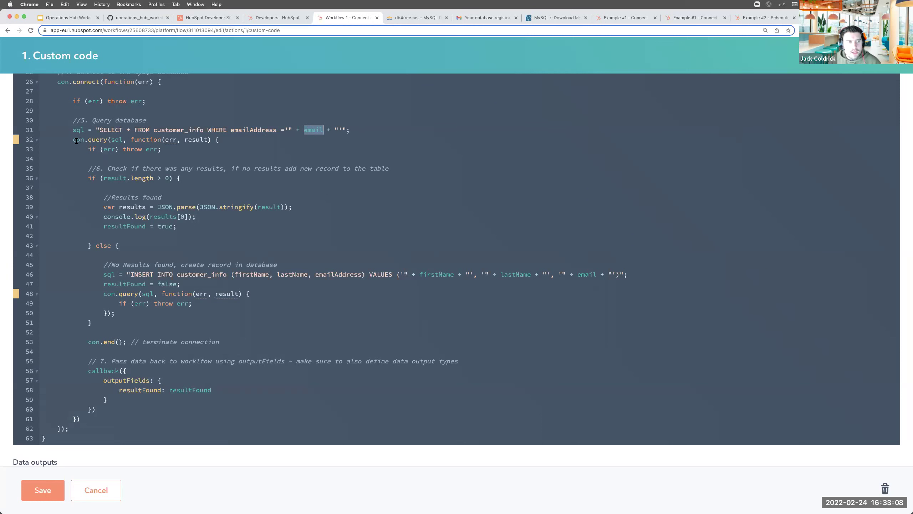
scroll(83, 155, "down", 2)
left_click_drag(98, 146, 149, 216)
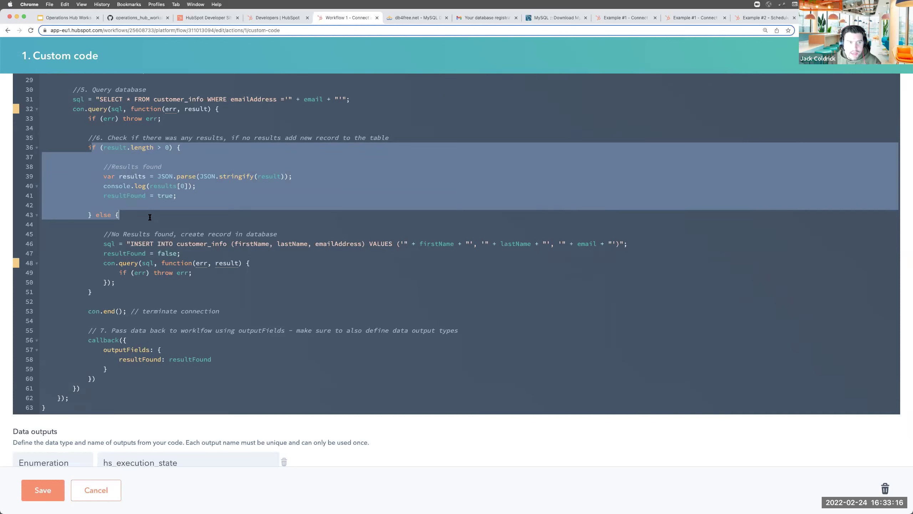
triple_click(152, 195)
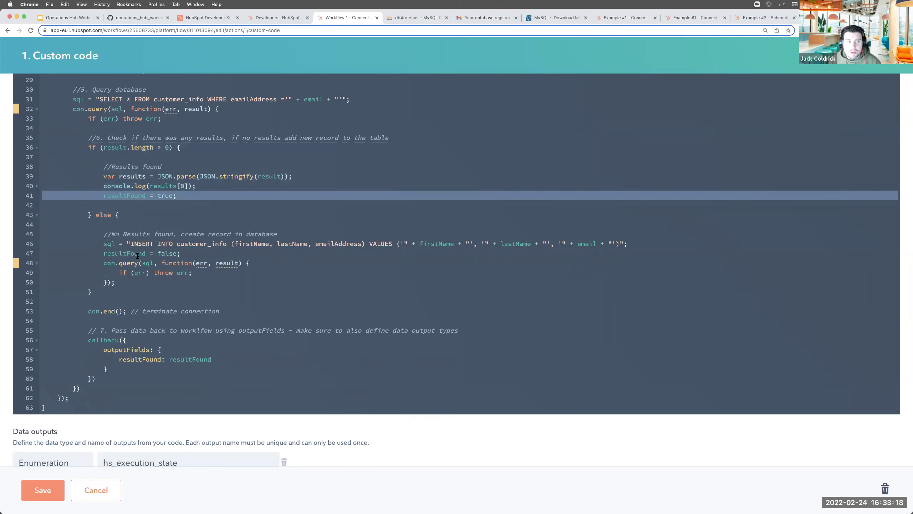
scroll(137, 255, "down", 1)
left_click_drag(108, 192, 152, 249)
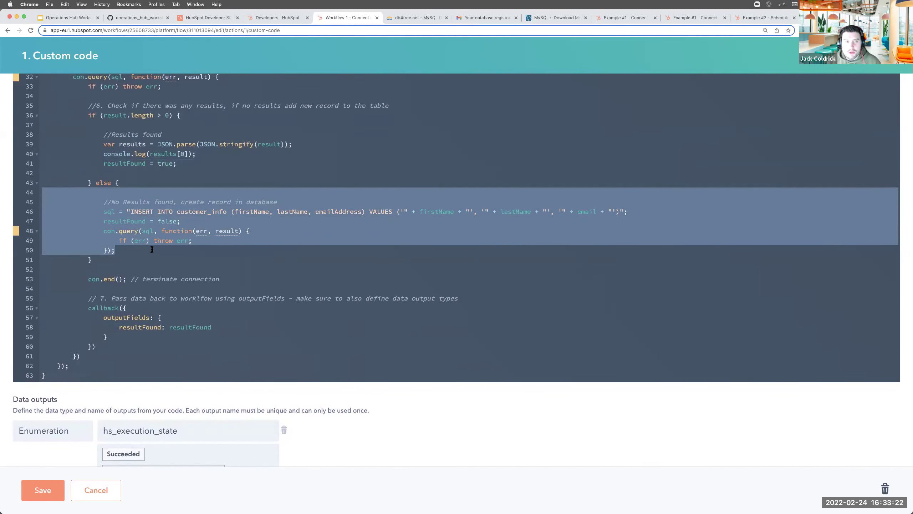
left_click(152, 249)
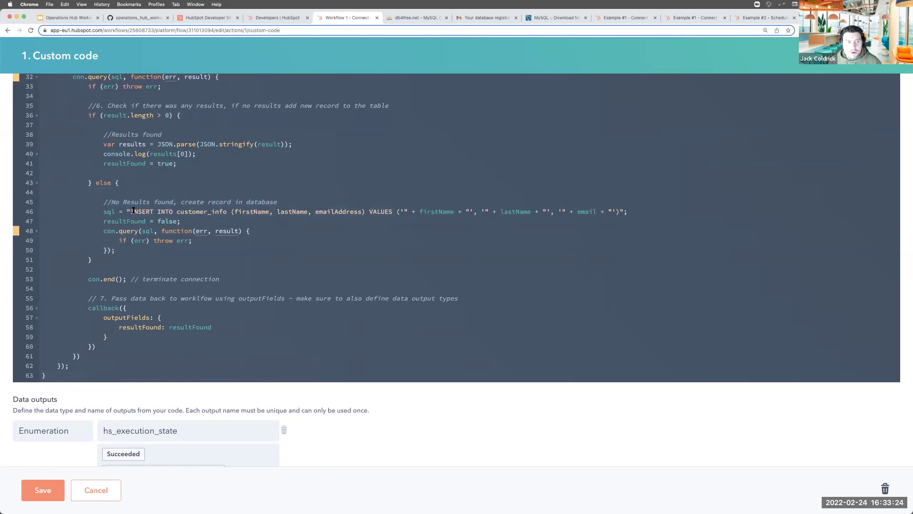
left_click_drag(130, 212, 638, 216)
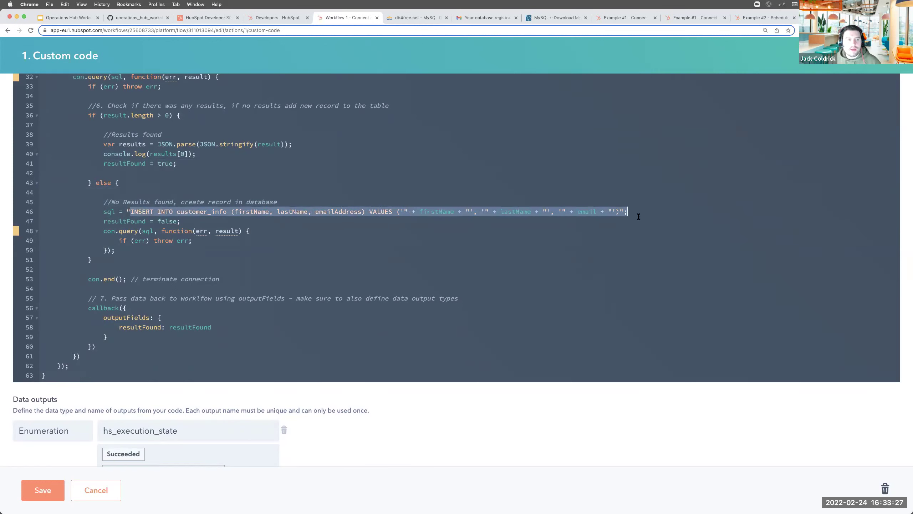
double_click(143, 209)
left_click_drag(178, 211, 226, 212)
double_click(252, 211)
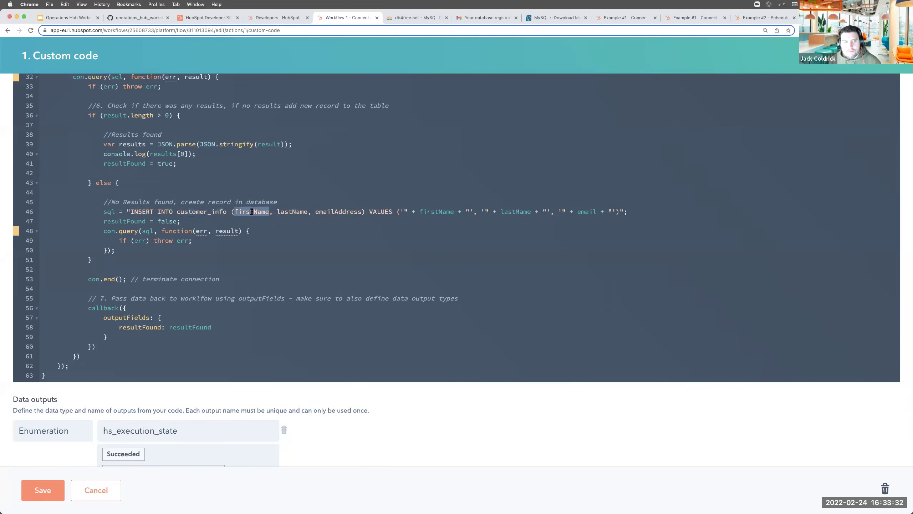
double_click(298, 211)
double_click(337, 211)
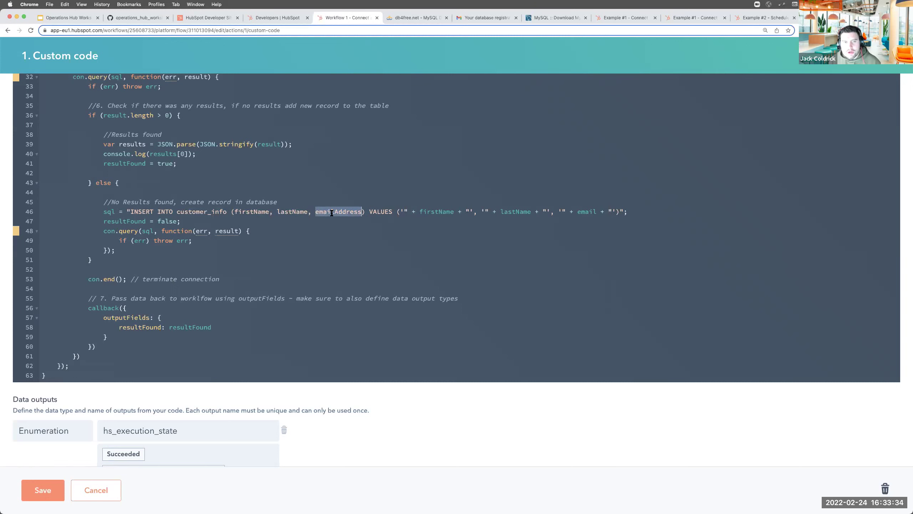
double_click(381, 212)
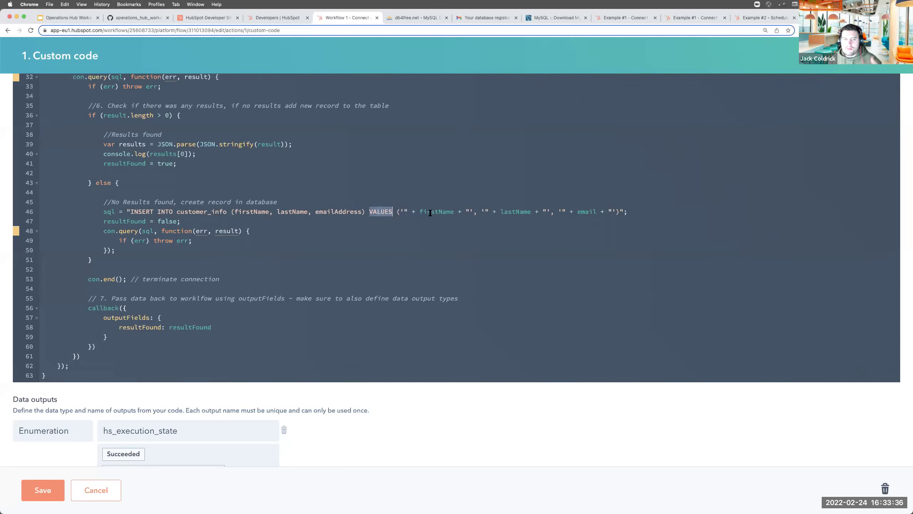
double_click(430, 213)
double_click(519, 212)
double_click(591, 212)
left_click_drag(180, 220, 106, 221)
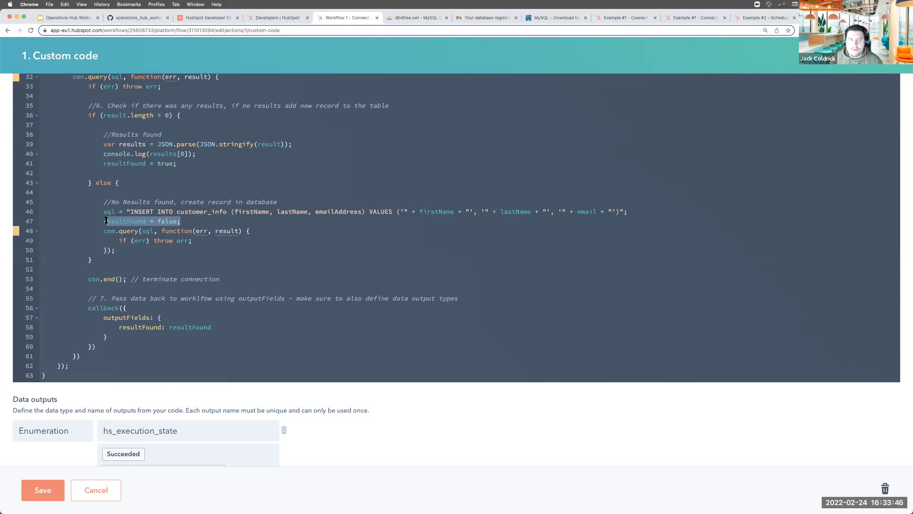
left_click_drag(103, 228, 124, 252)
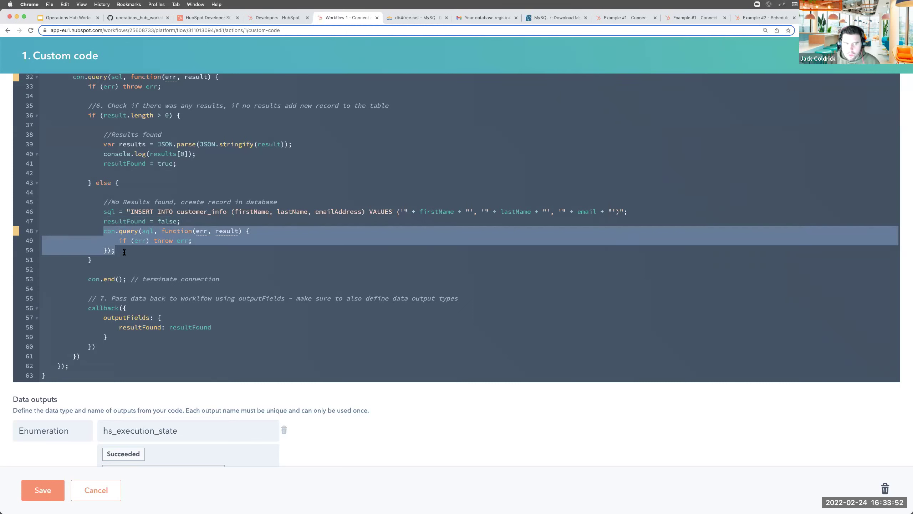
triple_click(114, 280)
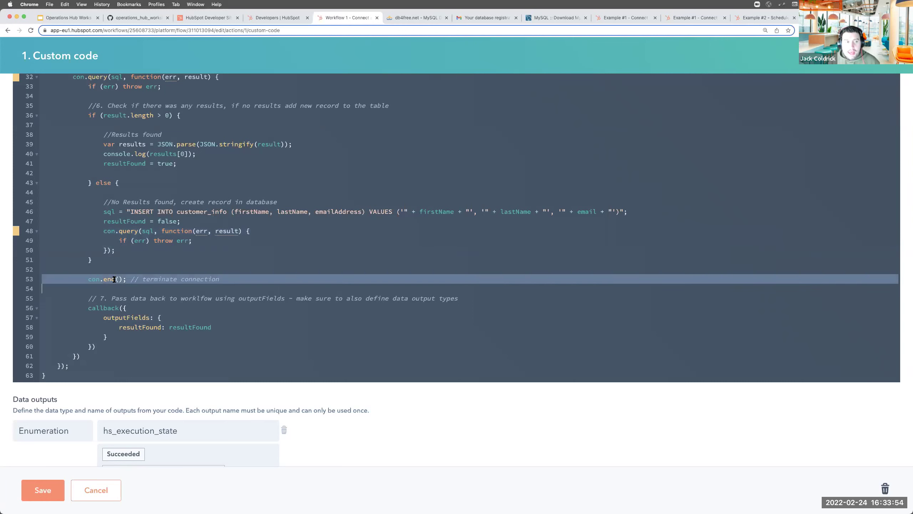
scroll(114, 280, "down", 4)
left_click_drag(96, 239, 134, 286)
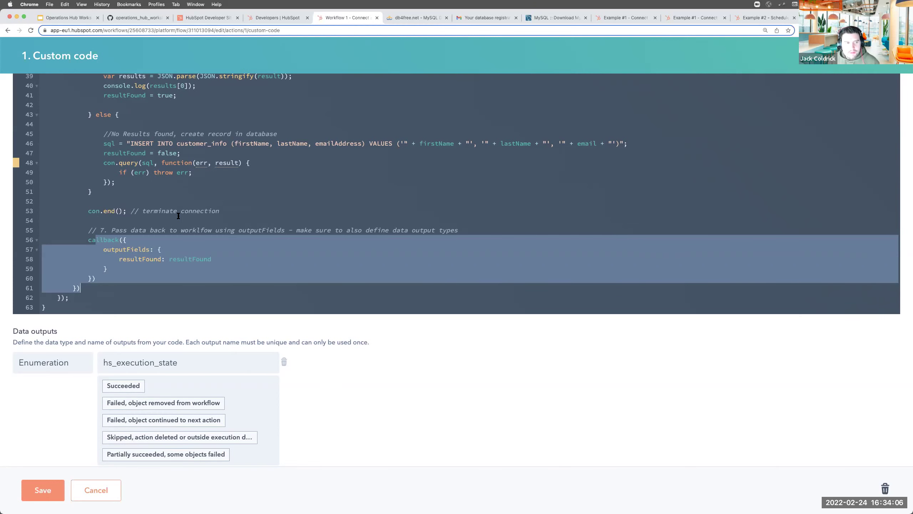
Run the Test action on the sample contact
scroll(144, 288, "down", 3)
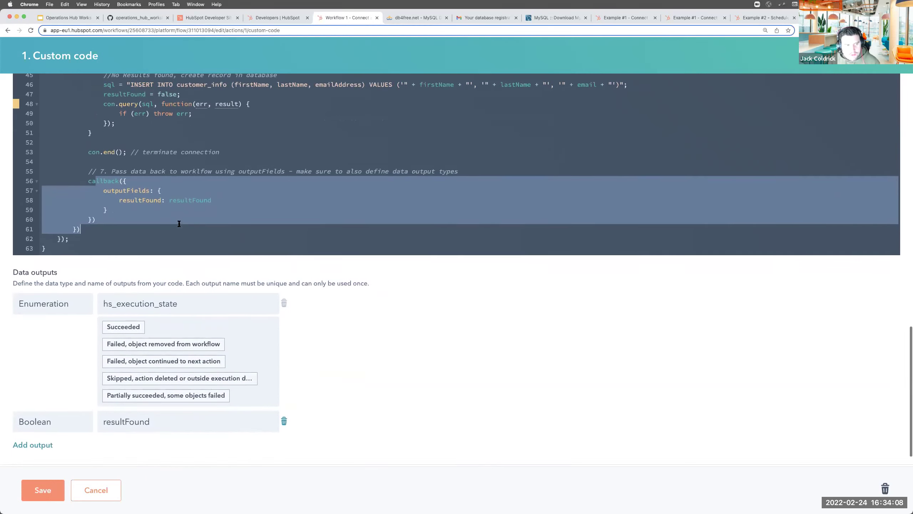
left_click(52, 455)
scroll(52, 457, "down", 4)
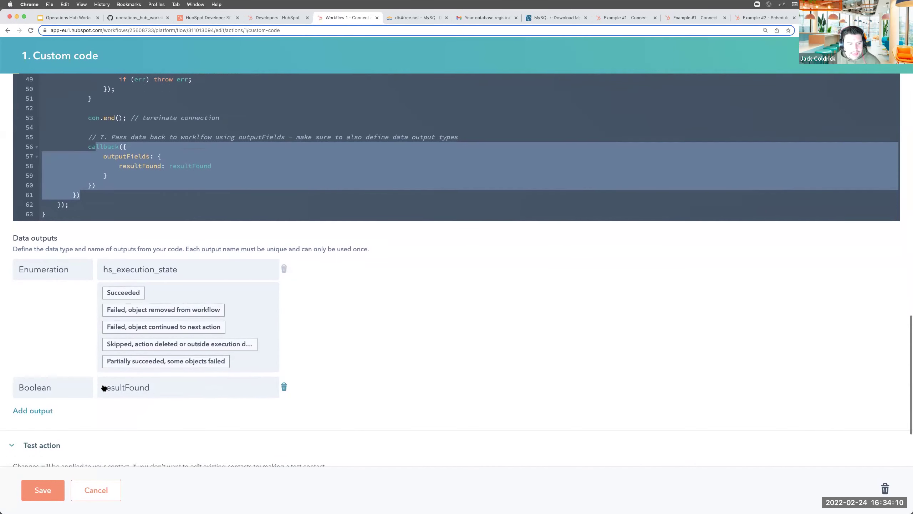
left_click(77, 409)
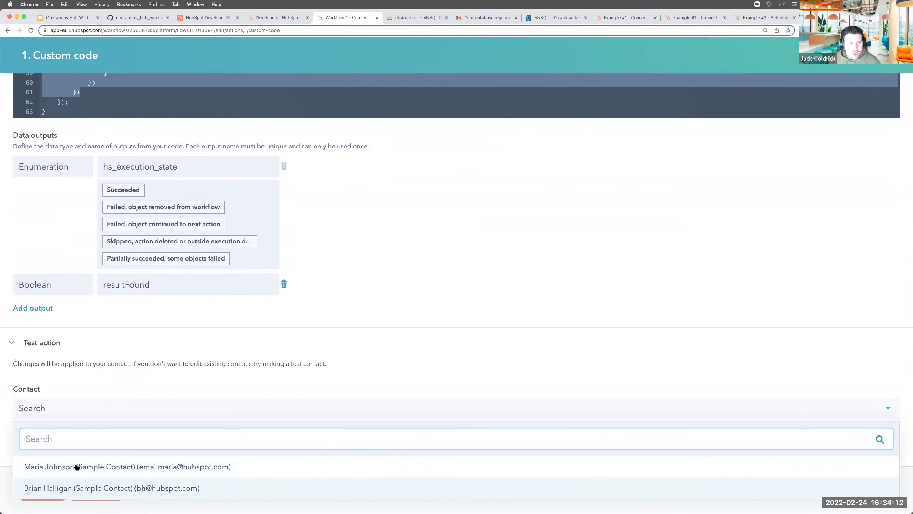
left_click(92, 490)
left_click(30, 434)
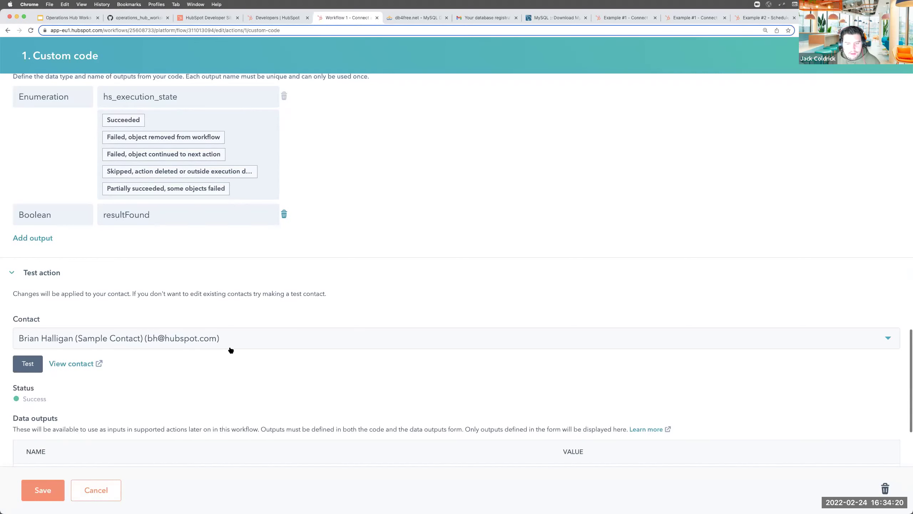
scroll(231, 349, "down", 4)
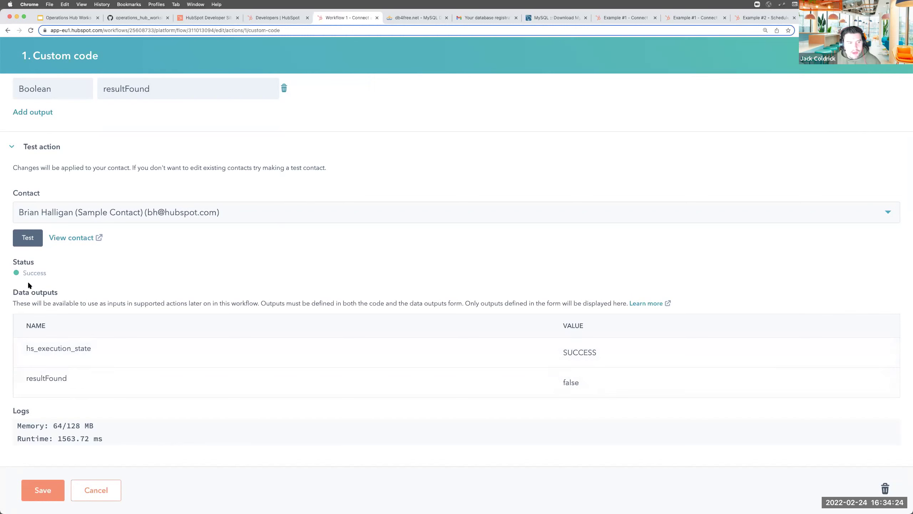
Confirm resultFound came back false, then tile Chrome left beside MySQL Workbench
left_click_drag(38, 379, 77, 380)
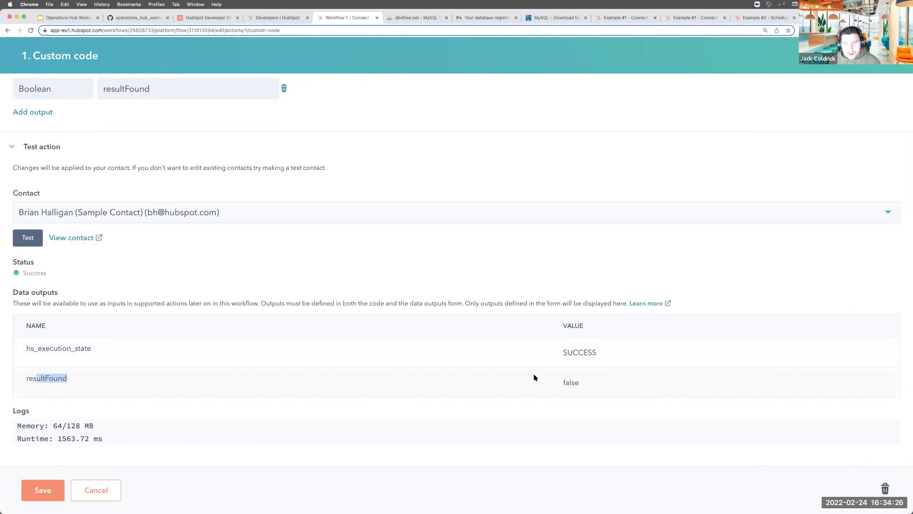
double_click(573, 382)
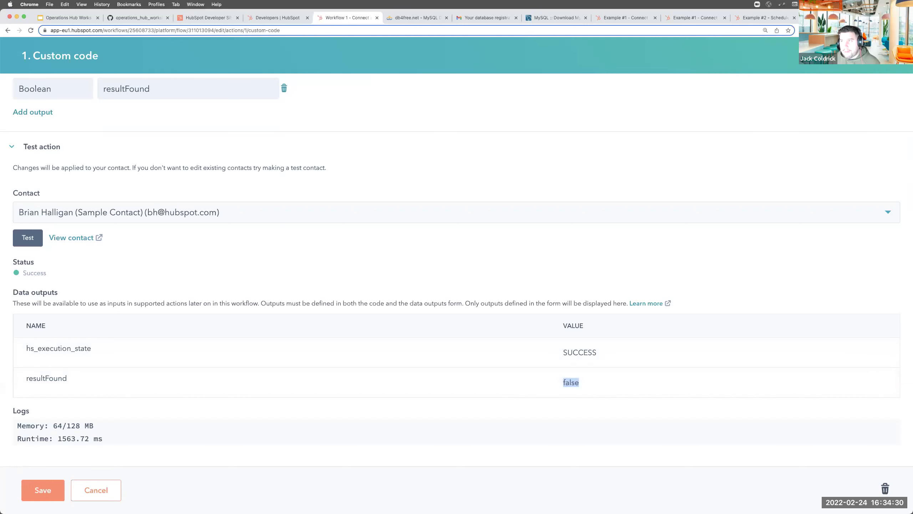
key("ctrl+alt+Left")
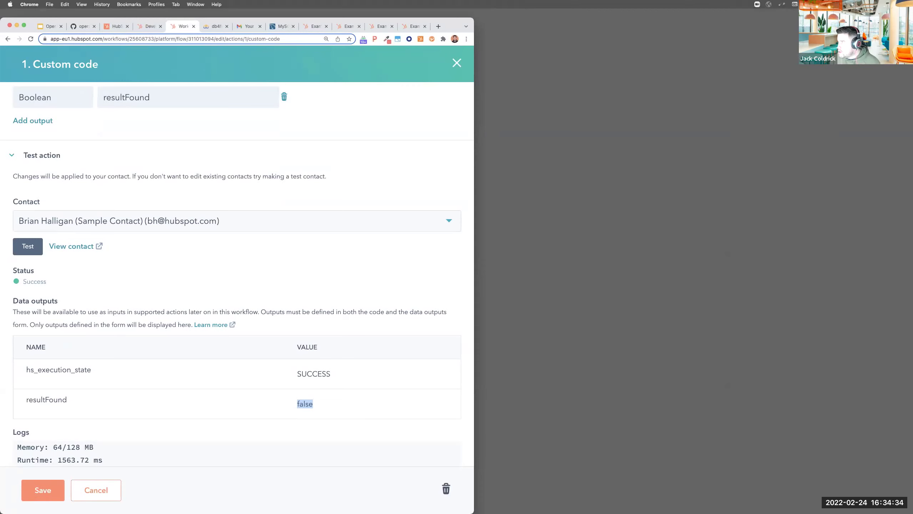
key("super+Tab")
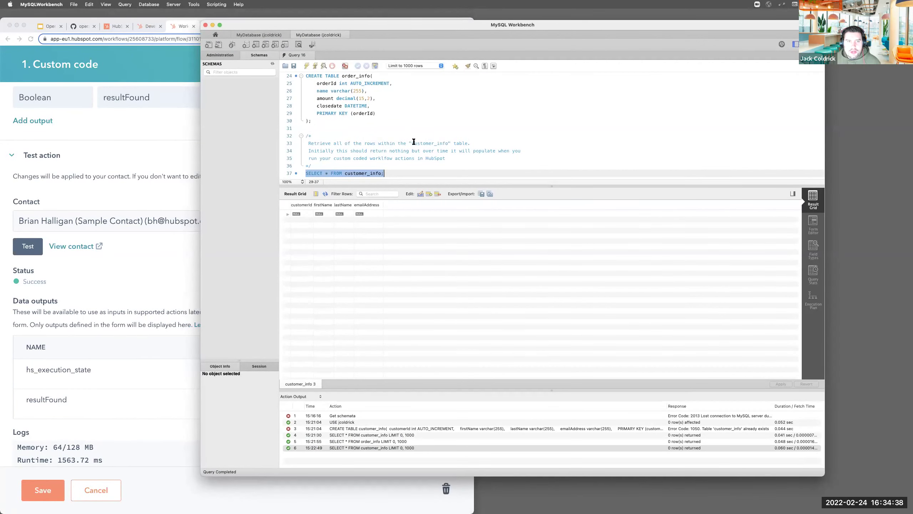
Re-run SELECT * FROM customer_info to see the new row, then restore Chrome full size
left_click(472, 258)
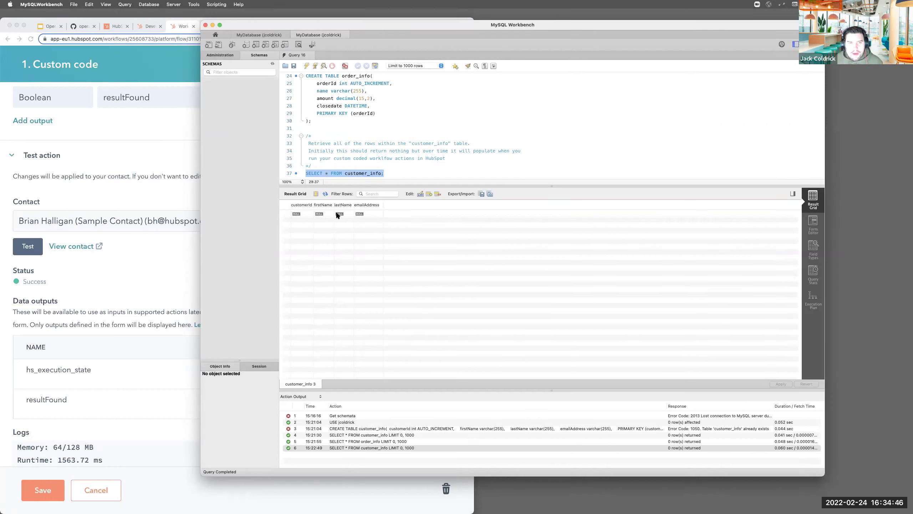
left_click(324, 194)
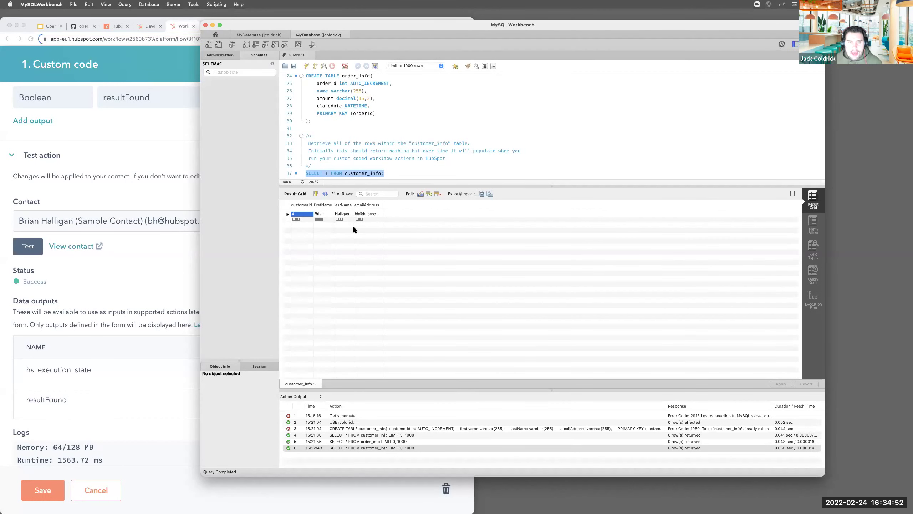
double_click(294, 26)
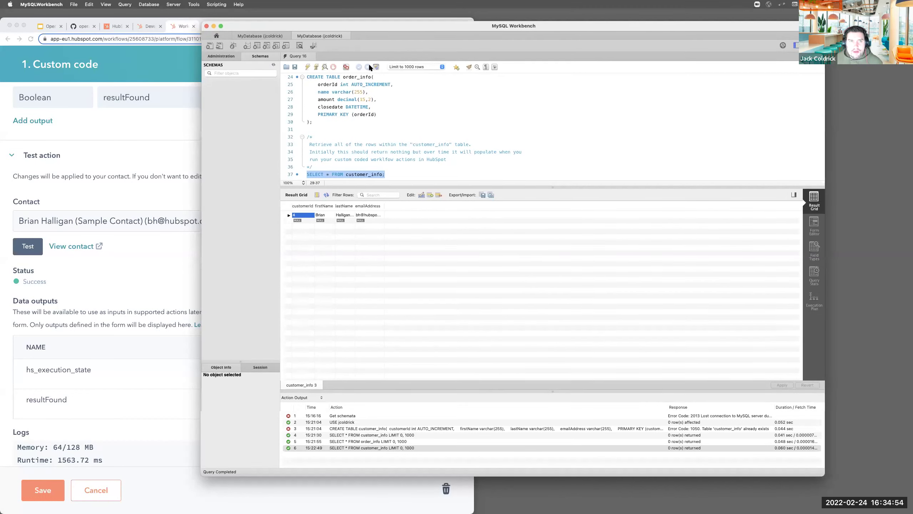
double_click(474, 47)
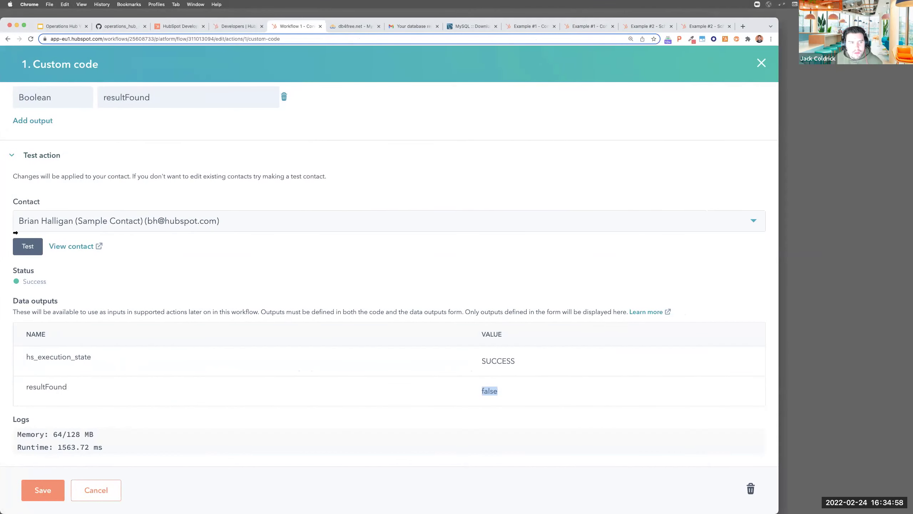
Re-test the custom code on the sample contact, confirm resultFound is true in the outputs and logs, and save
left_click(27, 248)
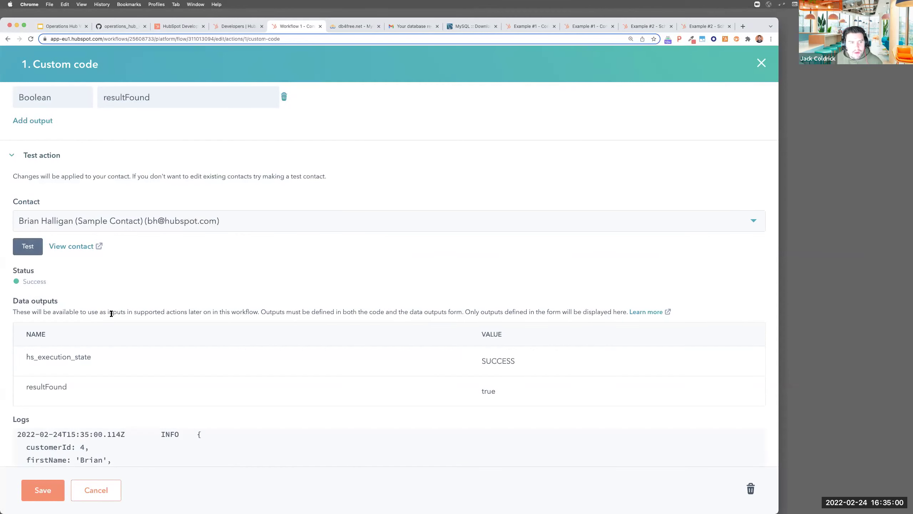
scroll(118, 309, "down", 3)
double_click(47, 303)
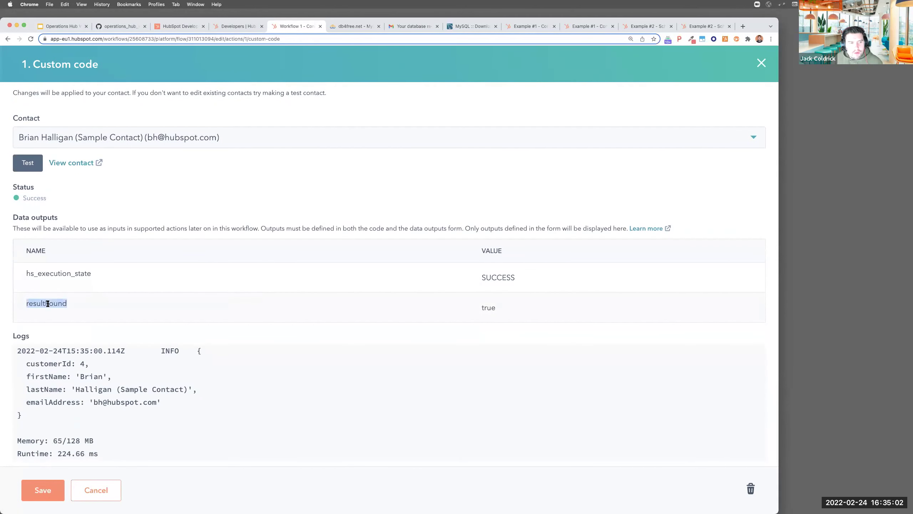
double_click(484, 308)
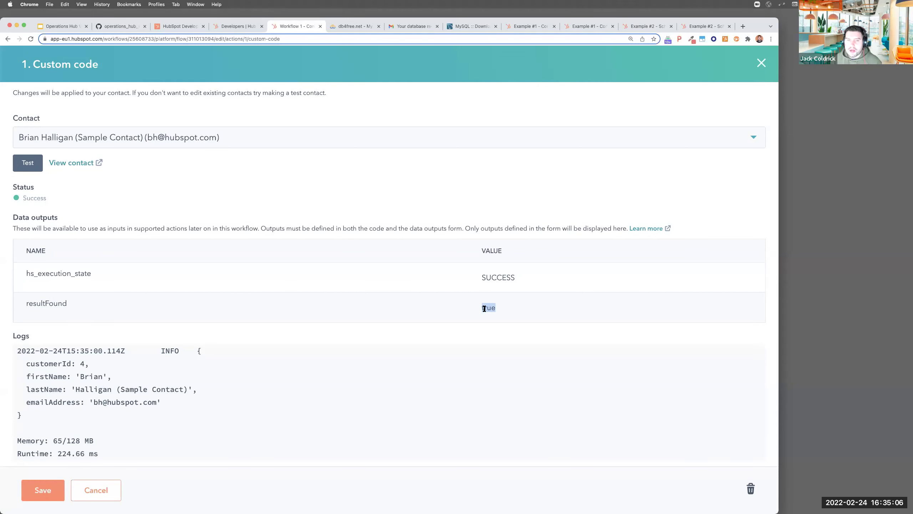
scroll(260, 350, "down", 1)
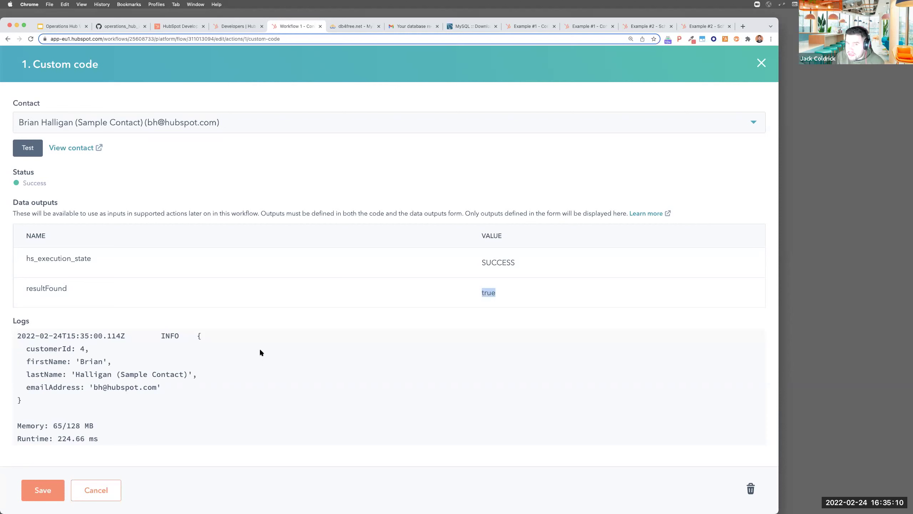
left_click_drag(85, 336, 77, 397)
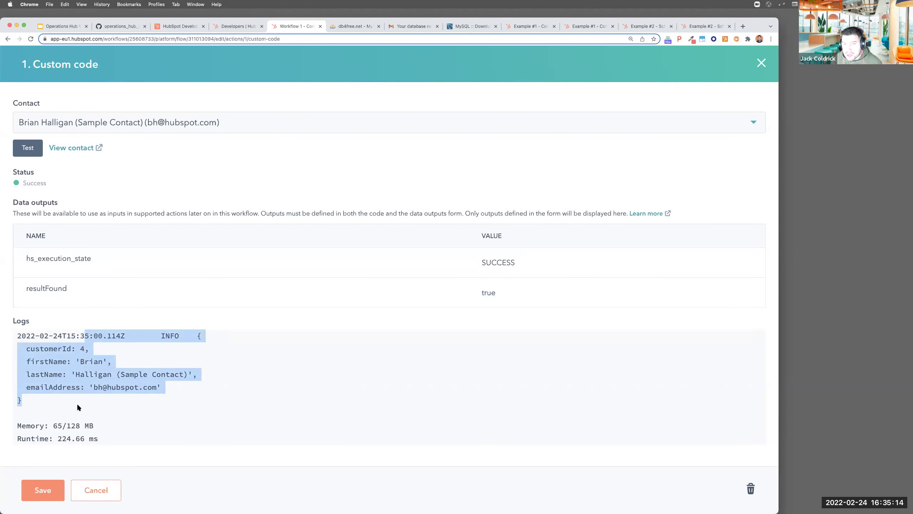
left_click_drag(24, 348, 176, 399)
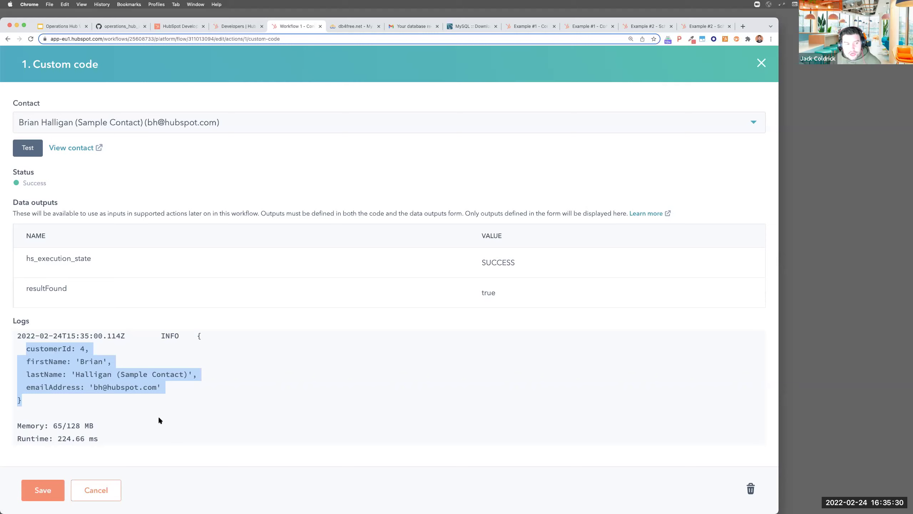
left_click(51, 487)
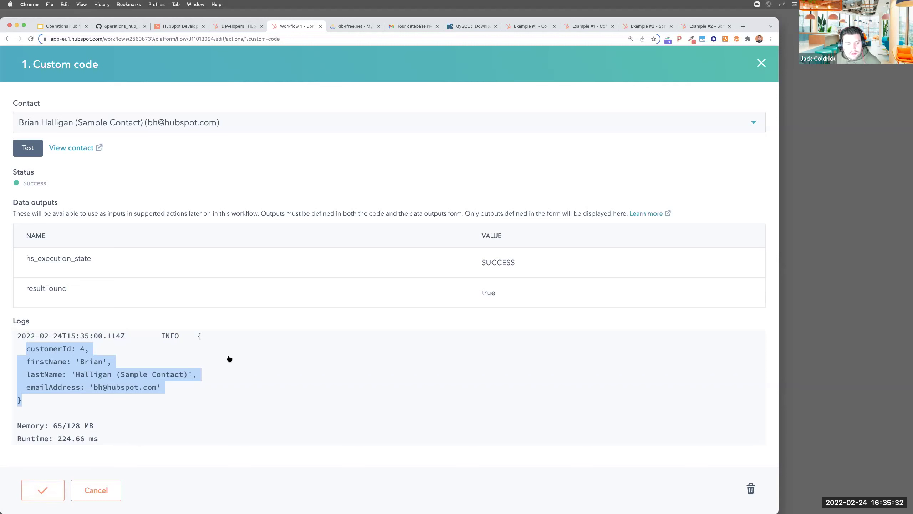
Add a Copy property value action after the custom code step
left_click(377, 338)
scroll(629, 309, "down", 15)
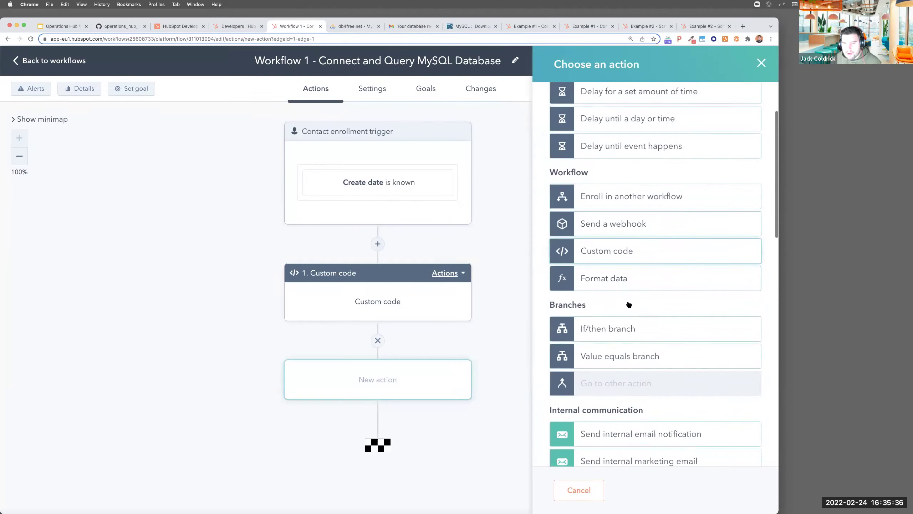
scroll(629, 311, "down", 10)
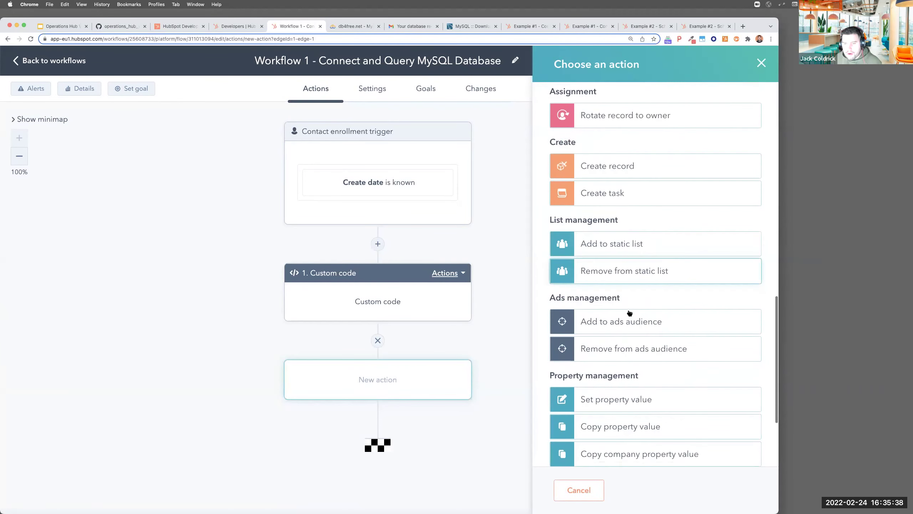
left_click(618, 331)
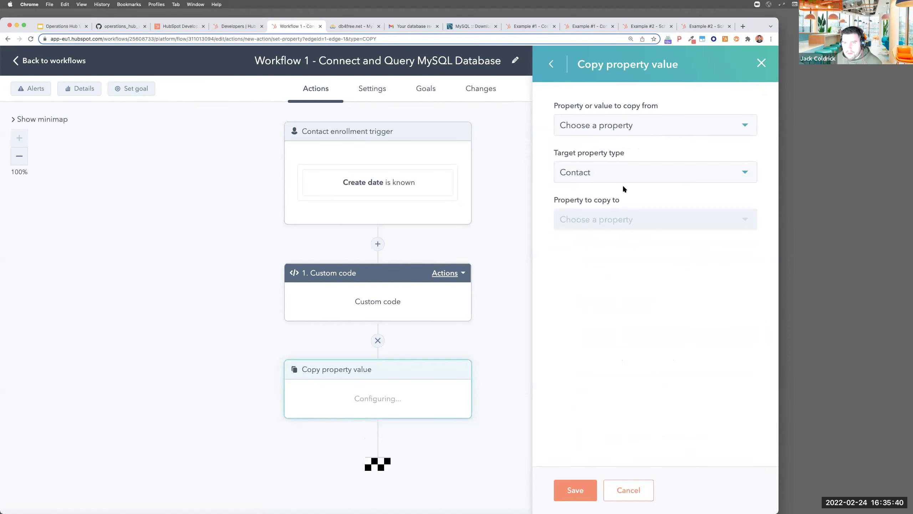
Copy the custom code's resultFound output into the contact property Exists and save the step
left_click(608, 125)
left_click(570, 226)
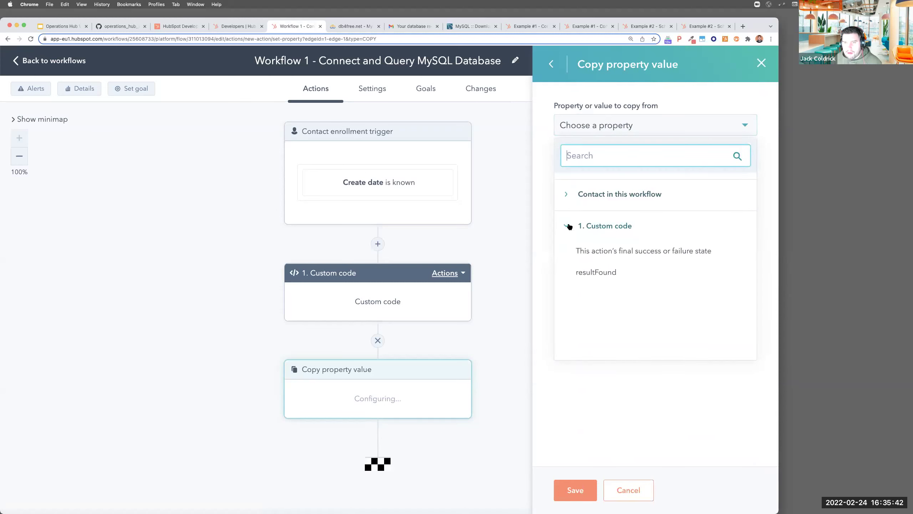
left_click(588, 272)
left_click(603, 219)
type("exi")
left_click(599, 297)
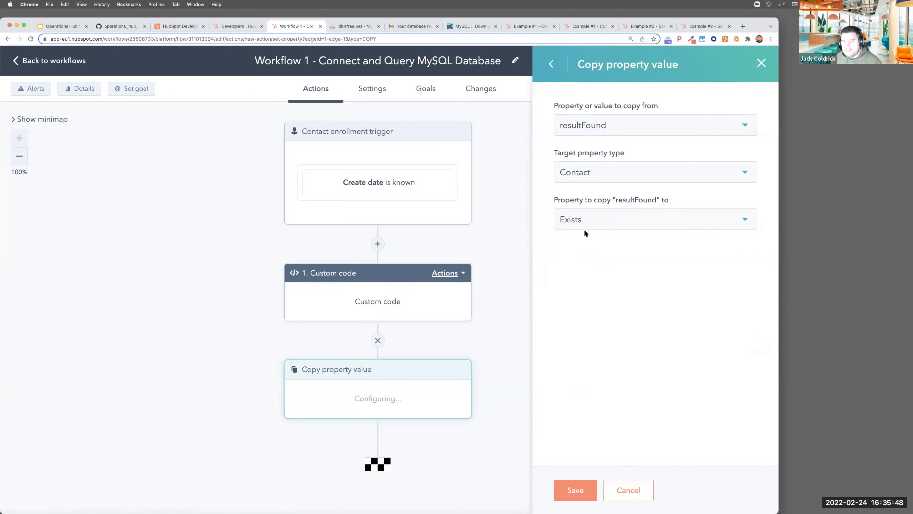
left_click(576, 490)
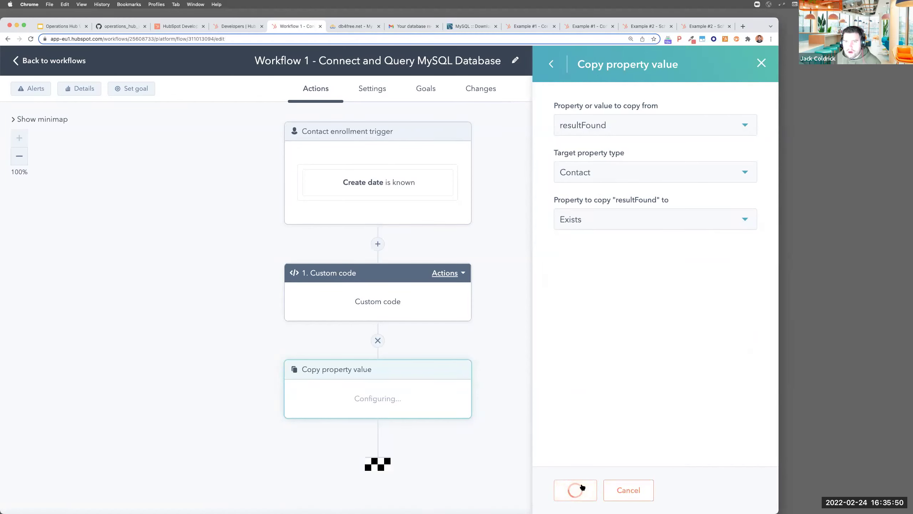
scroll(409, 381, "down", 3)
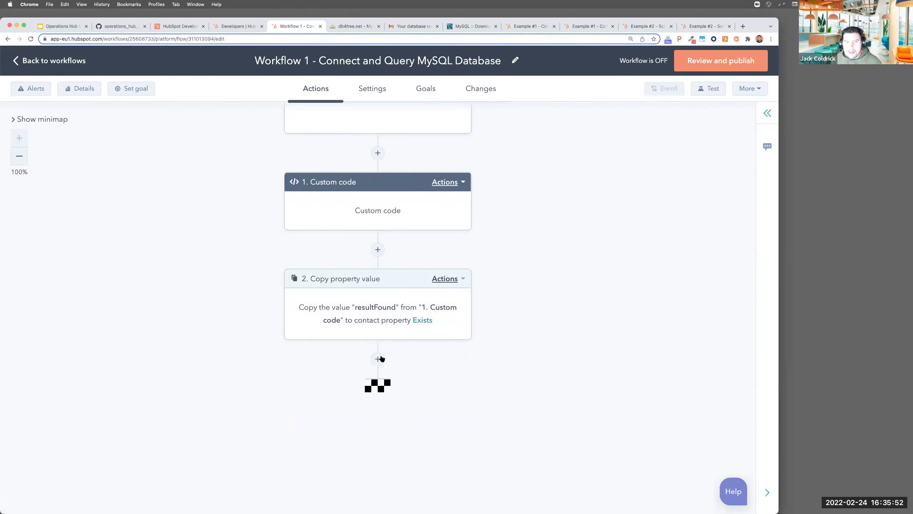
left_click(377, 358)
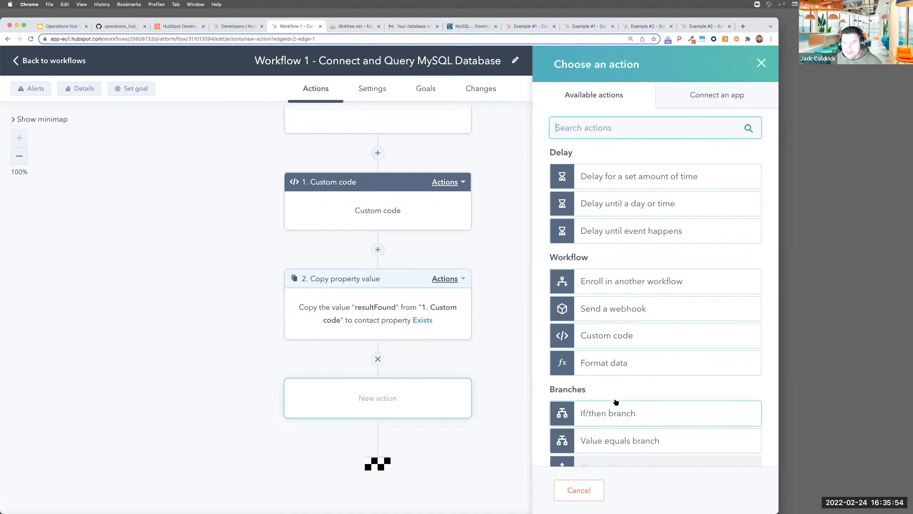
Add an if/then branch named Exists with the condition contact property Exists is any of Yes
scroll(613, 359, "down", 2)
left_click(610, 324)
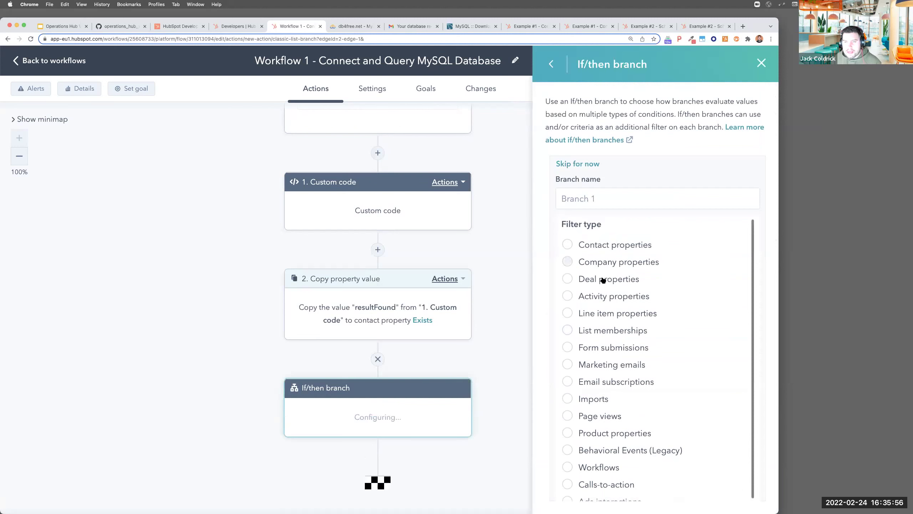
left_click(605, 244)
left_click(599, 198)
type("Exists")
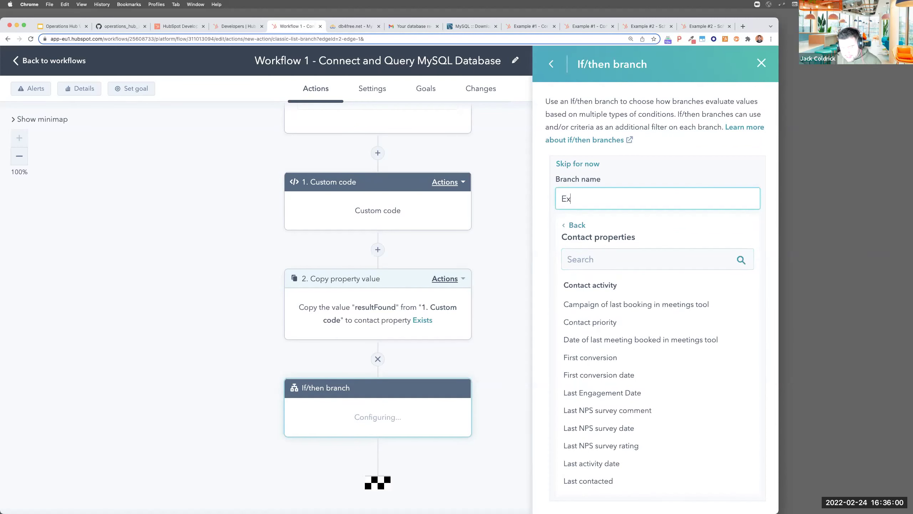
left_click(589, 257)
type("exist")
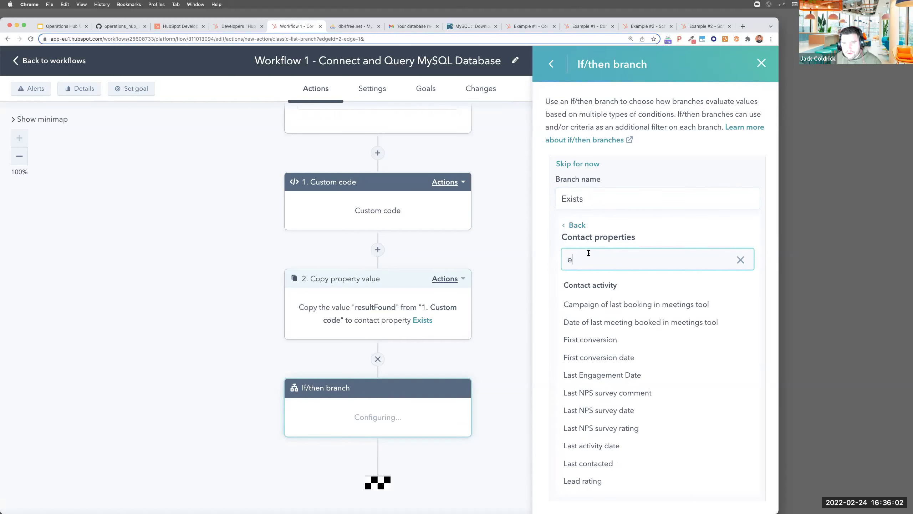
left_click(590, 289)
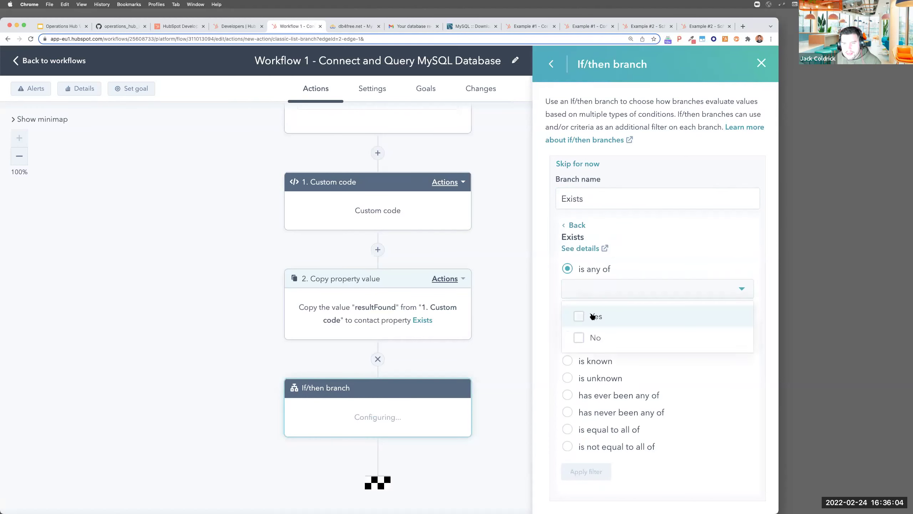
left_click(591, 317)
left_click(665, 240)
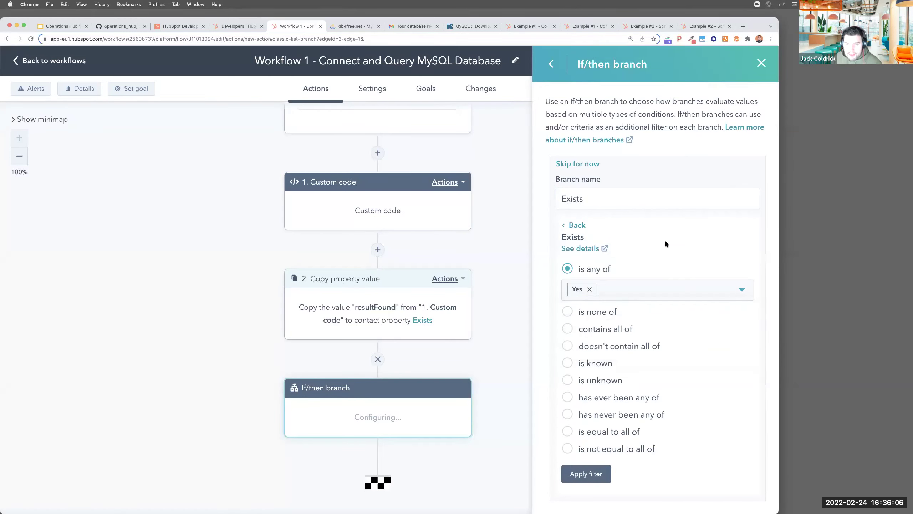
left_click(586, 473)
Name the fallback branch 'Noes not exist' and save the if/then branch step
scroll(607, 439, "down", 2)
left_click(607, 439)
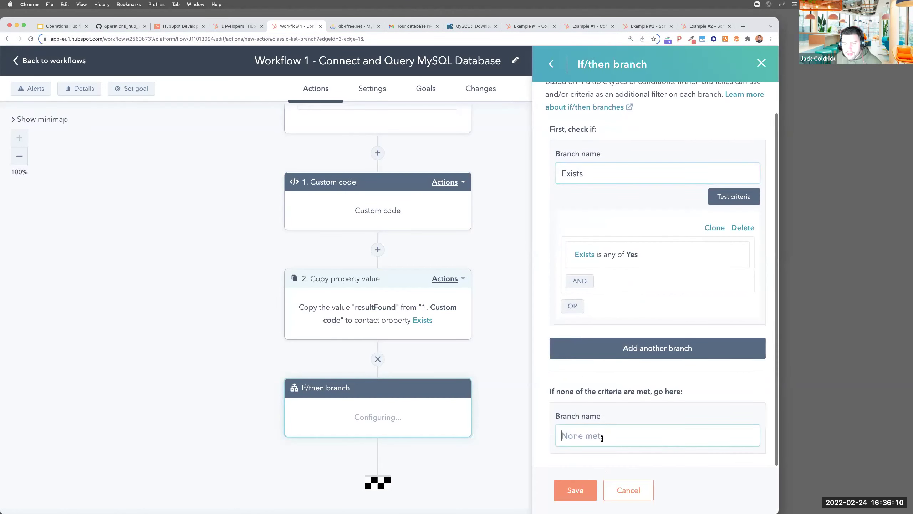
type("Noes not exist")
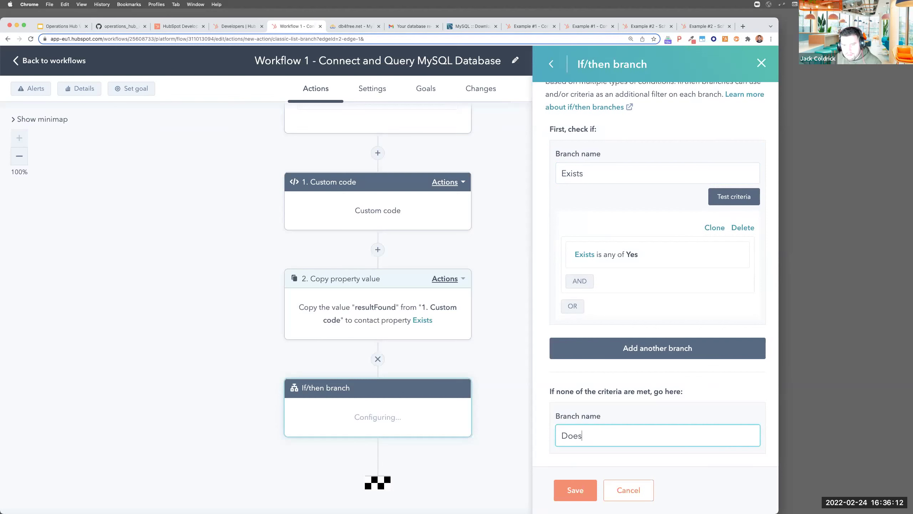
left_click(576, 490)
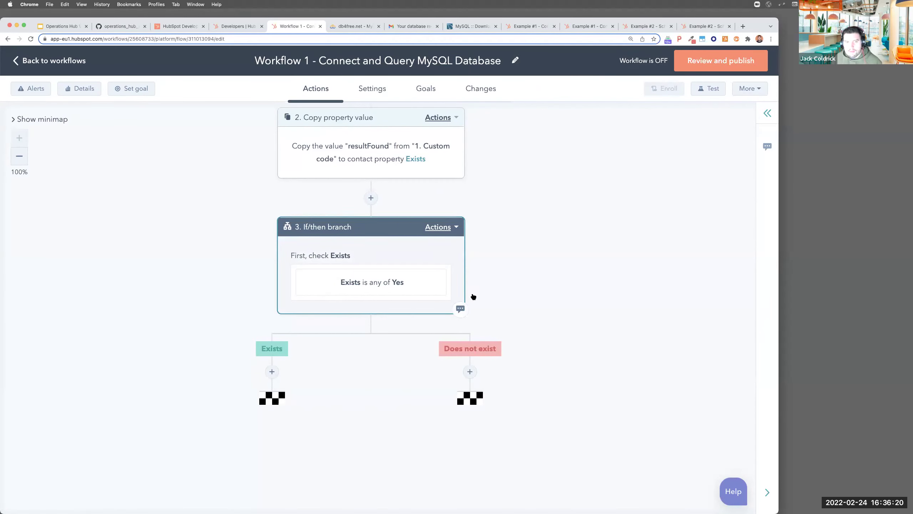
left_click(272, 372)
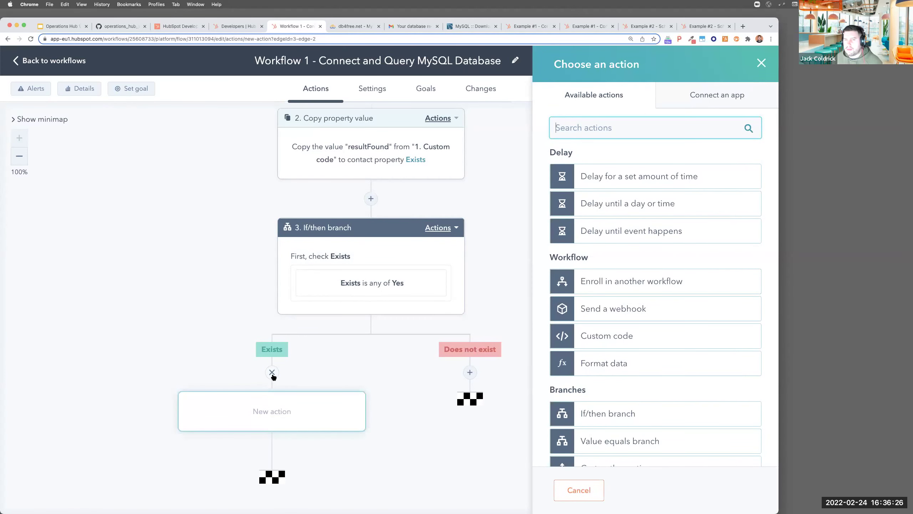
left_click(762, 65)
scroll(508, 199, "up", 5)
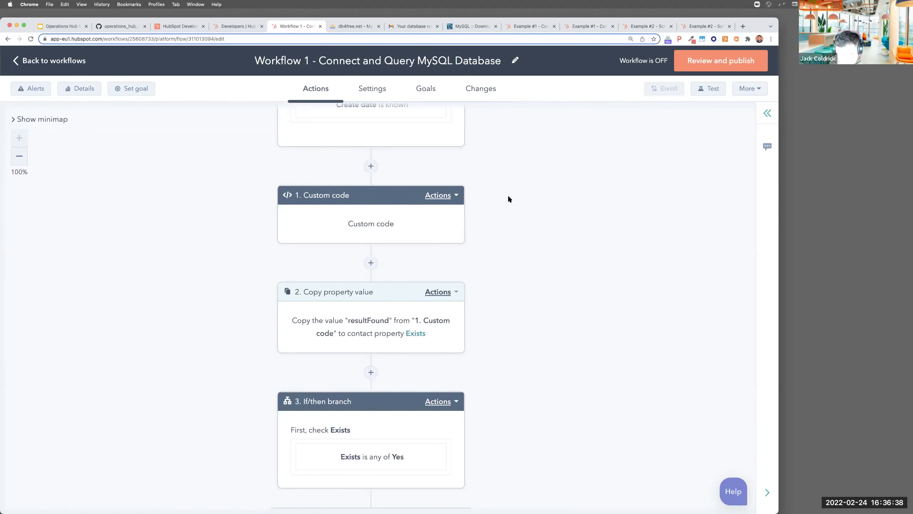
Zoom the page out and start cloning the workflow from the More menu
key("super+minus")
key("super+minus")
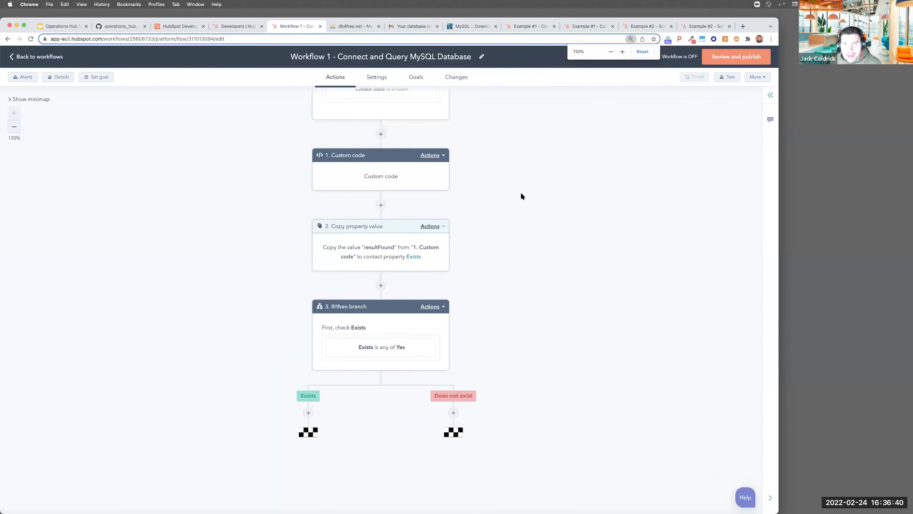
left_click(758, 77)
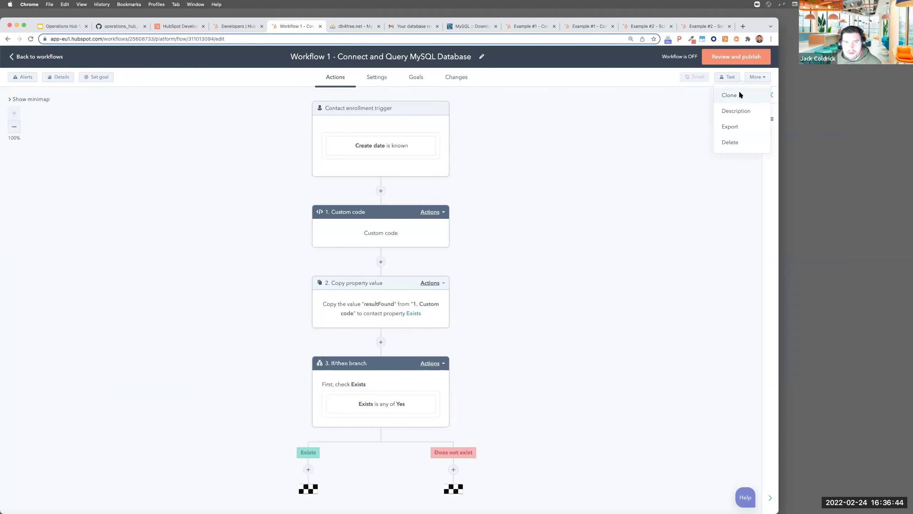
left_click(740, 94)
Rename the clone to Workflow 2, replacing 'cloned' with 'Python', and submit it
left_click(351, 127)
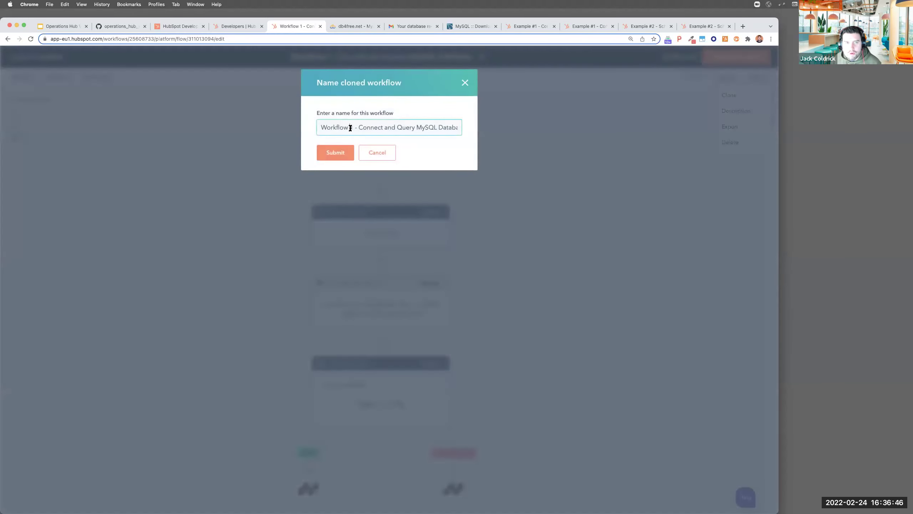
key("BackSpace")
type("2")
left_click_drag(423, 128, 463, 126)
double_click(446, 127)
type("Python")
left_click(345, 152)
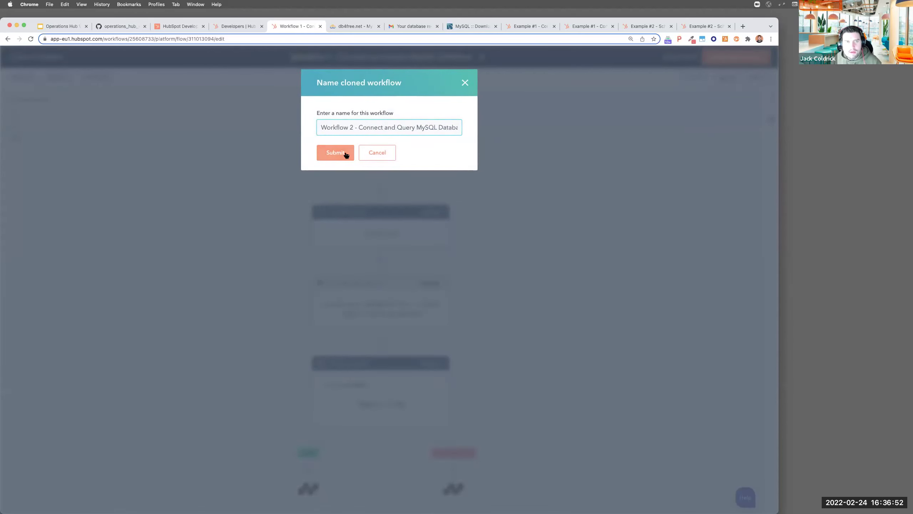
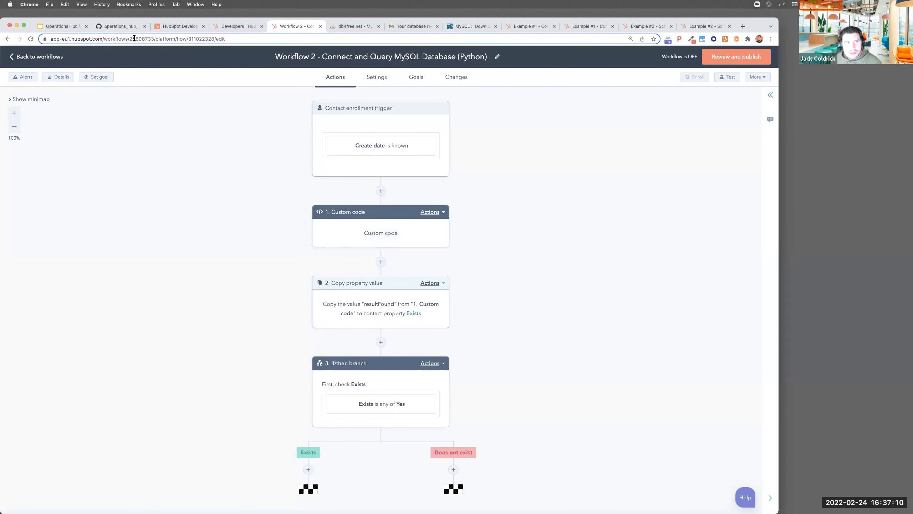
Copy lines 1–47 of operations_hub_workshop_4_example_1.py from the GitHub gist
left_click(122, 26)
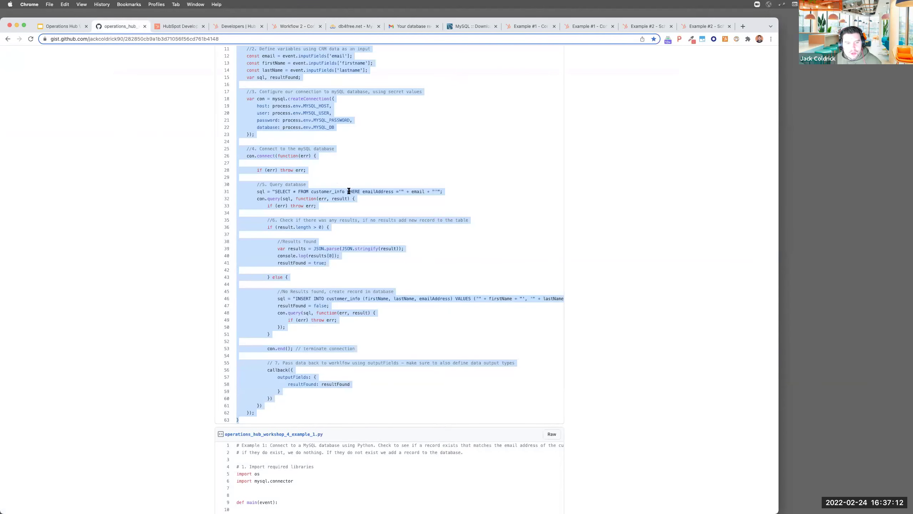
scroll(349, 190, "down", 8)
left_click(236, 142)
left_click_drag(236, 142, 304, 440)
scroll(304, 441, "down", 2)
left_click_drag(364, 423, 372, 430)
scroll(374, 431, "down", 1)
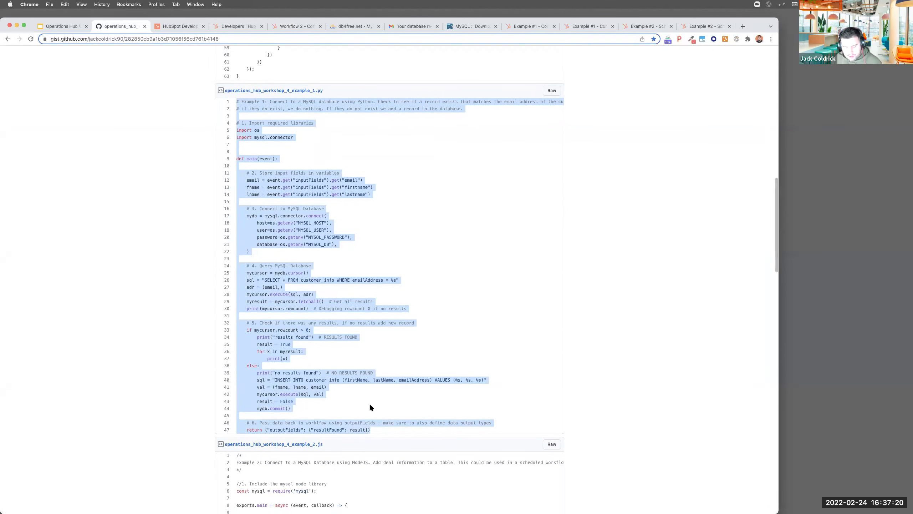
left_click(299, 27)
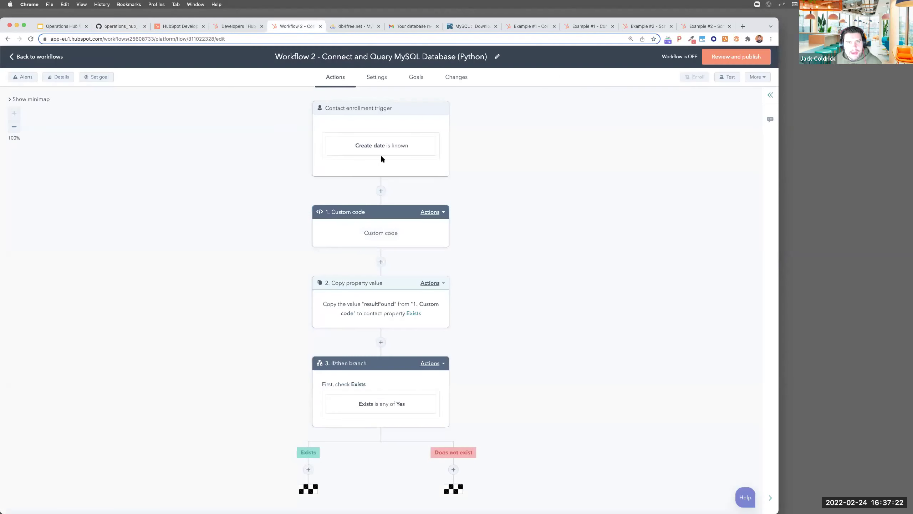
Switch the Custom code action to Python 3.6 and replace the template with the copied MySQL script
left_click(401, 237)
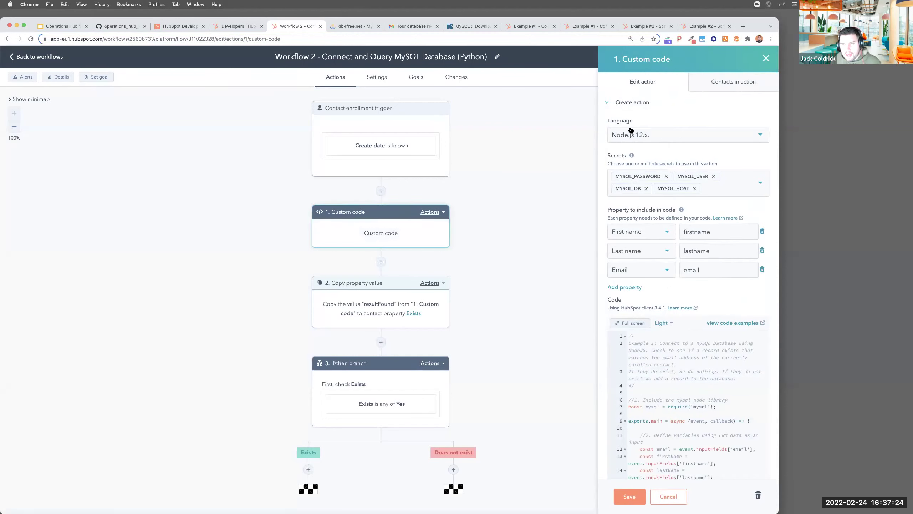
left_click(630, 136)
left_click(634, 170)
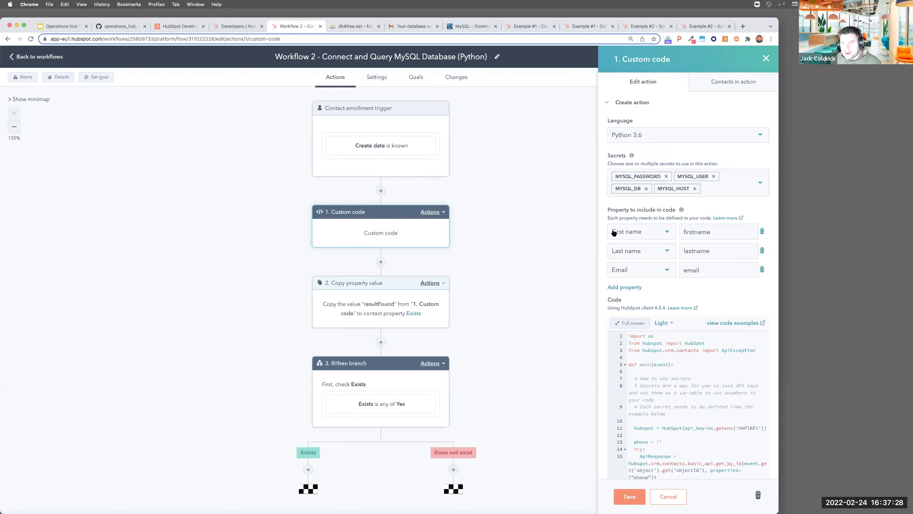
scroll(615, 234, "down", 2)
scroll(626, 214, "down", 15)
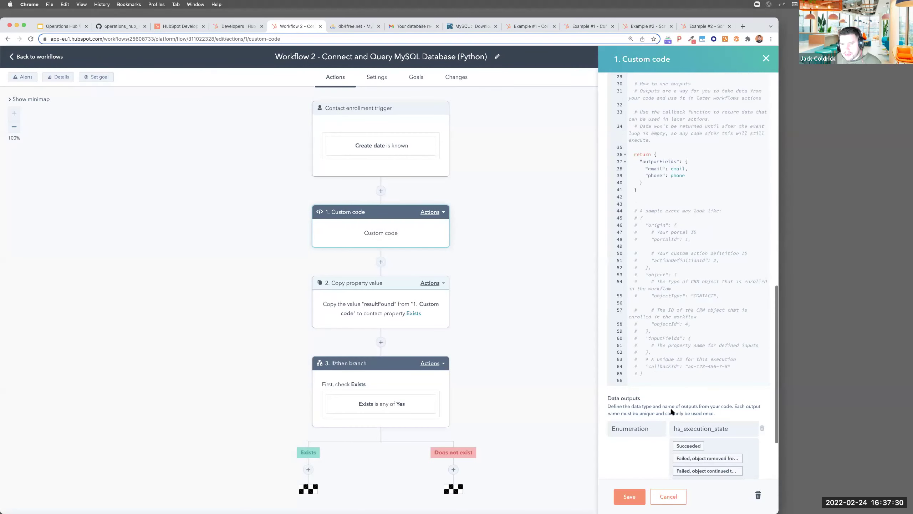
scroll(665, 438, "up", 10)
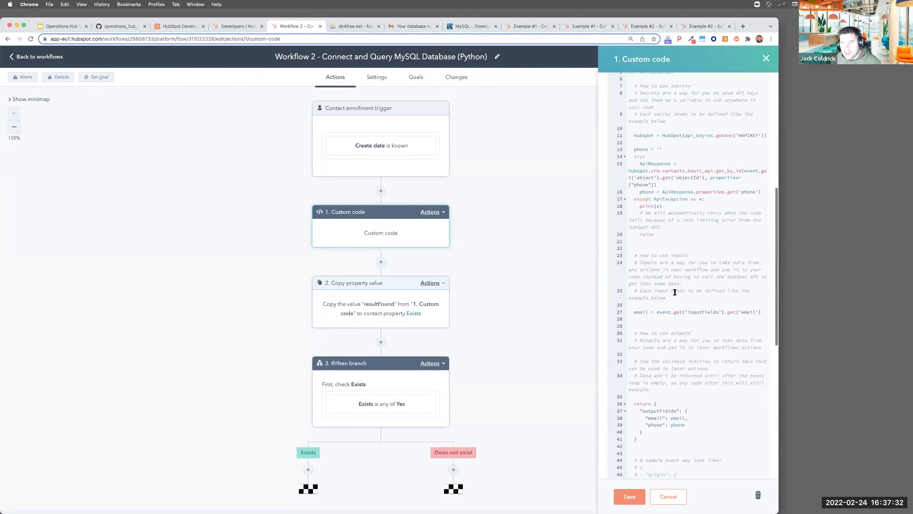
key("ctrl+a")
key("ctrl+v")
scroll(676, 248, "up", 15)
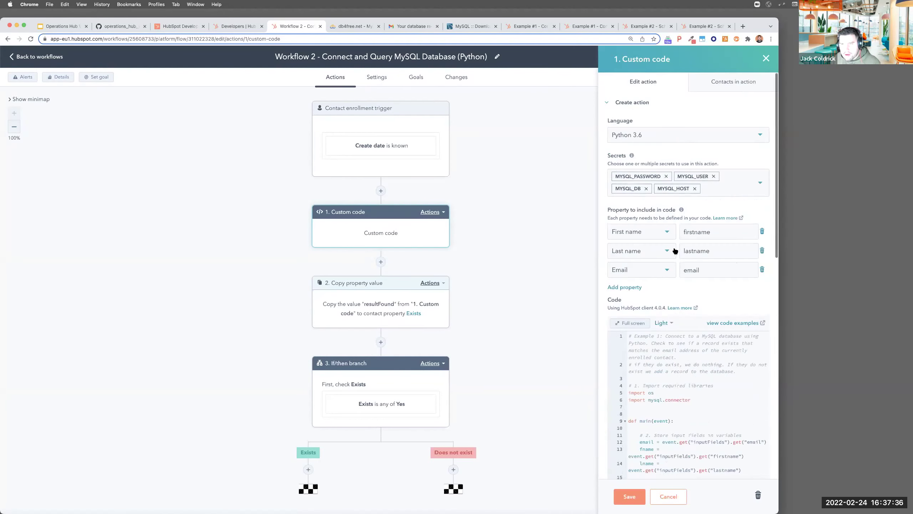
Give the code editor the Dark theme and expand it to full screen
left_click(663, 323)
left_click(650, 358)
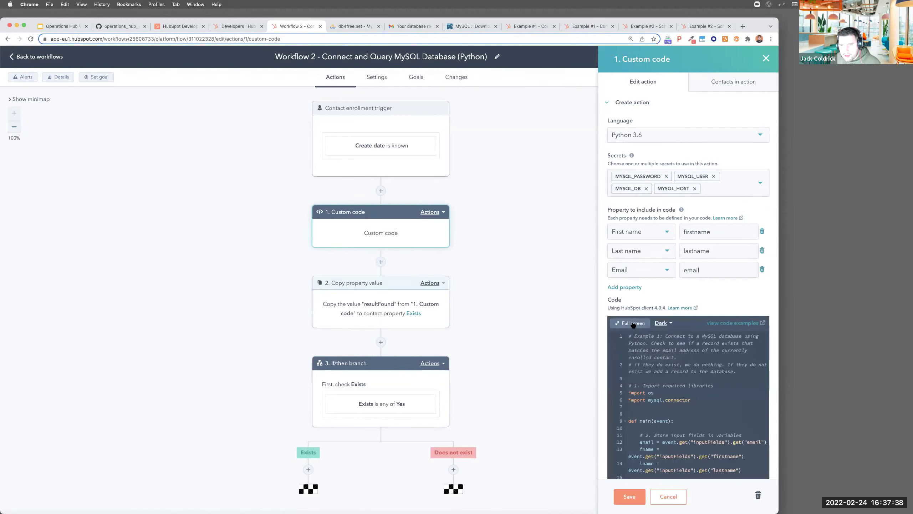
left_click(630, 323)
scroll(174, 283, "down", 2)
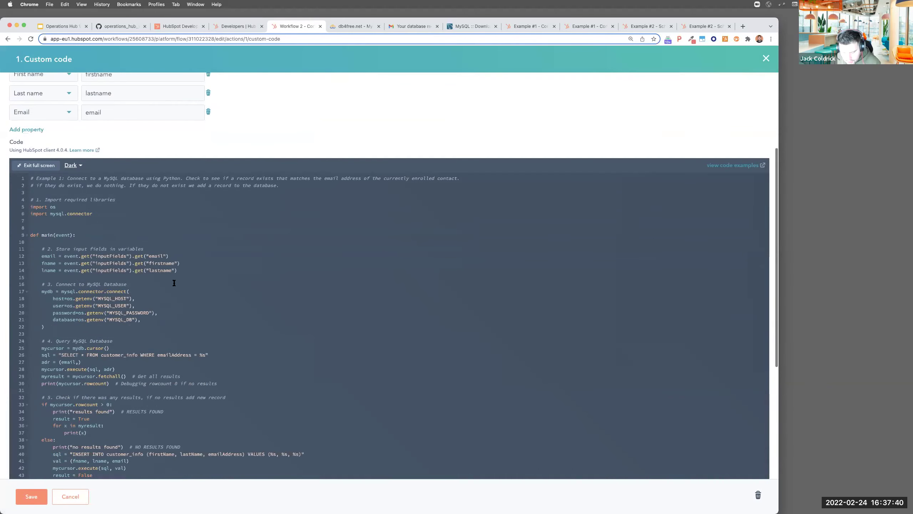
key("super+equal")
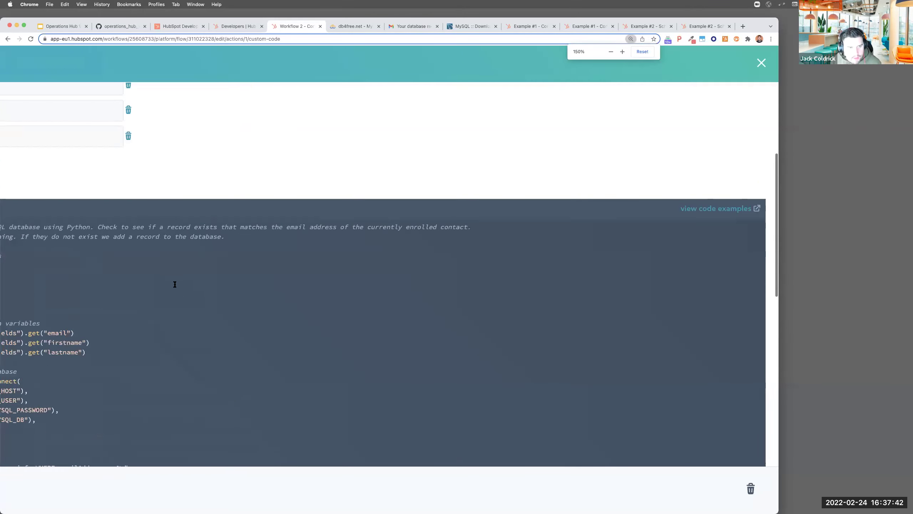
scroll(186, 215, "up", 1)
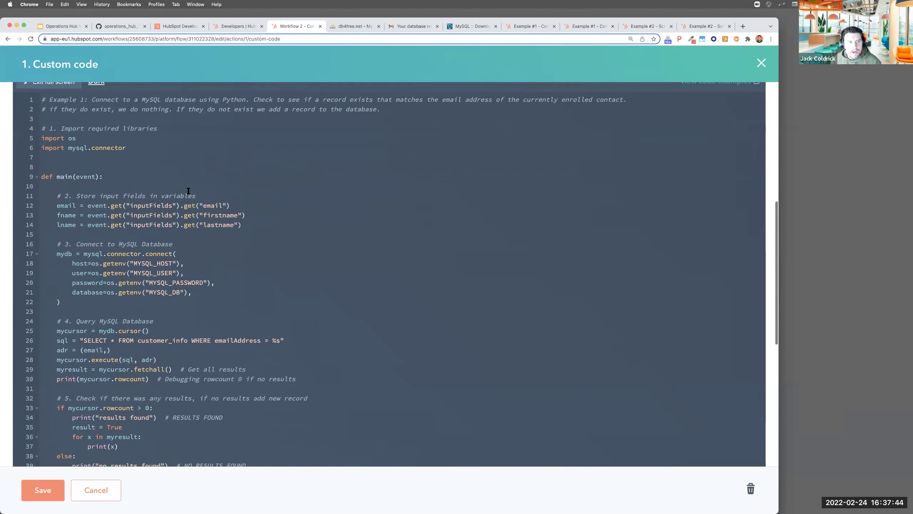
scroll(188, 190, "down", 1)
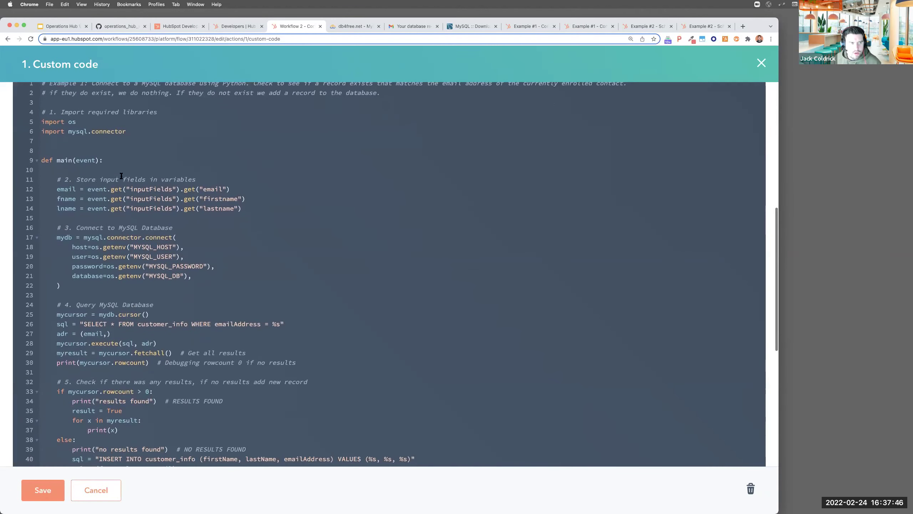
left_click_drag(53, 112, 168, 144)
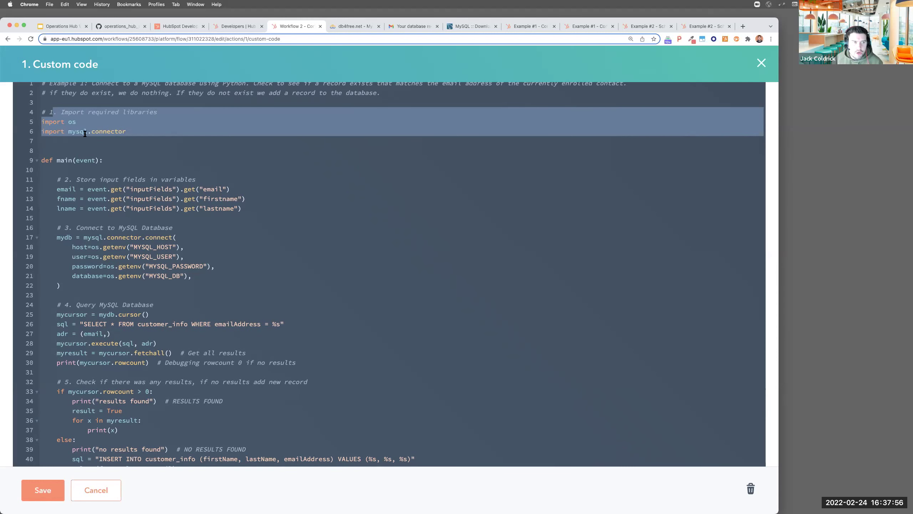
scroll(87, 151, "down", 2)
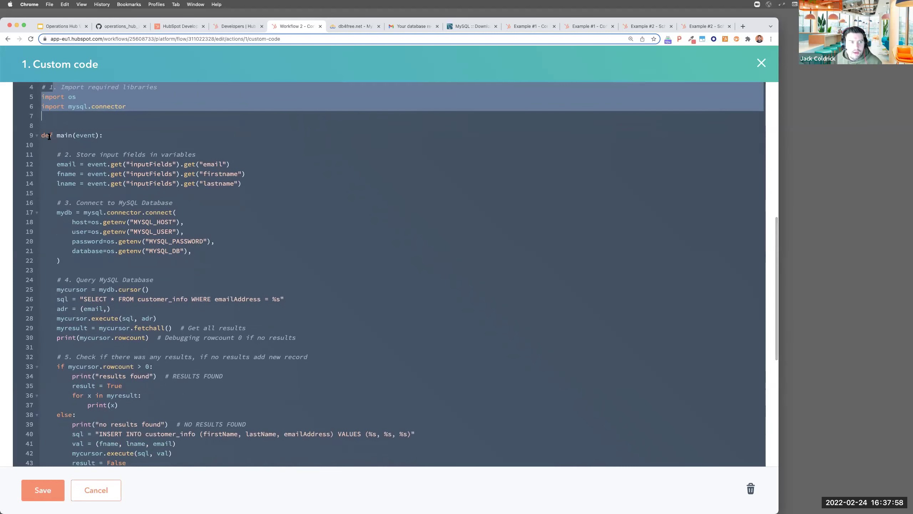
left_click_drag(49, 134, 103, 135)
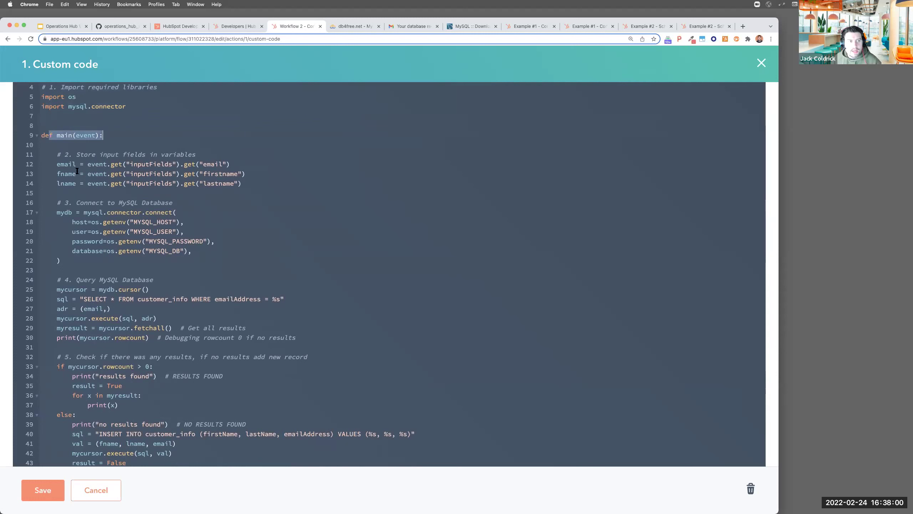
left_click_drag(58, 154, 287, 187)
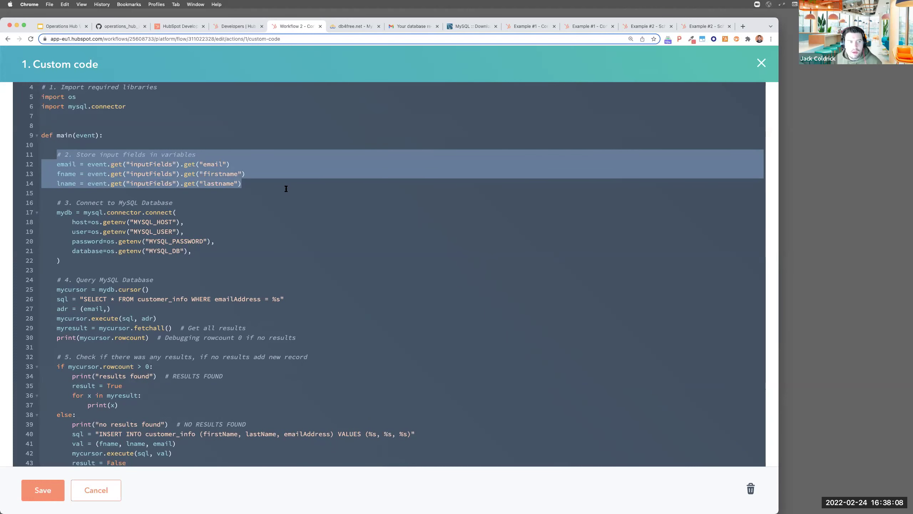
scroll(286, 188, "down", 3)
left_click_drag(61, 129, 79, 188)
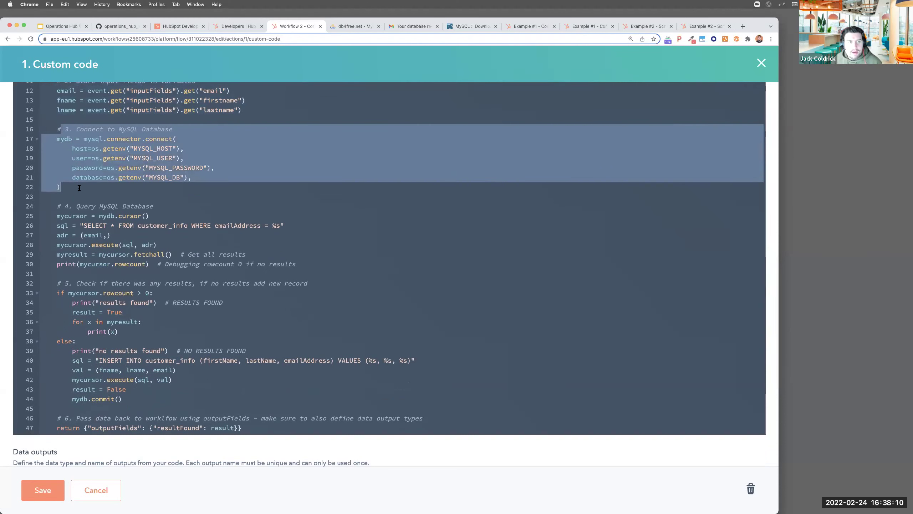
left_click_drag(184, 148, 116, 148)
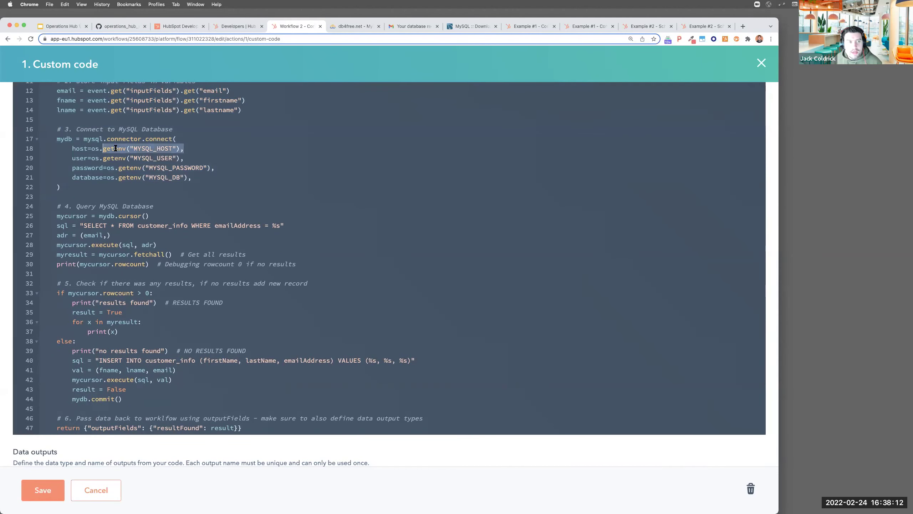
left_click_drag(184, 158, 94, 159)
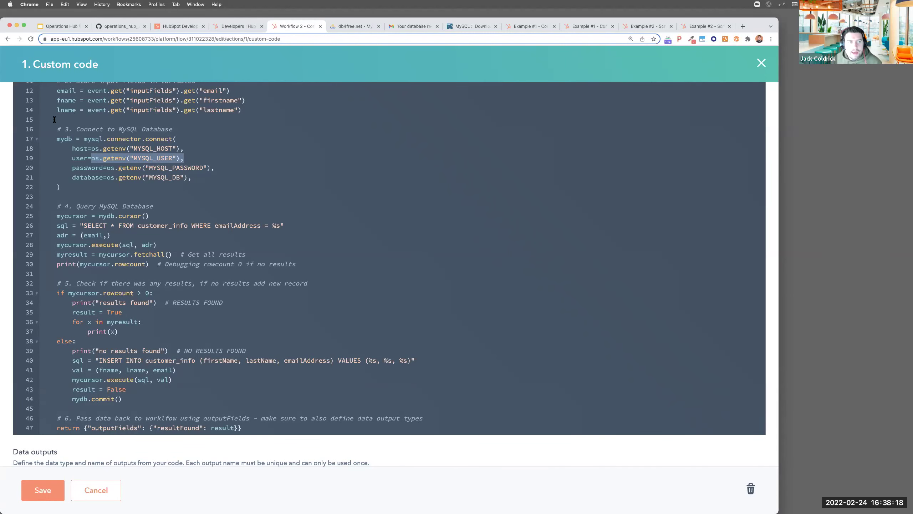
left_click_drag(56, 129, 78, 193)
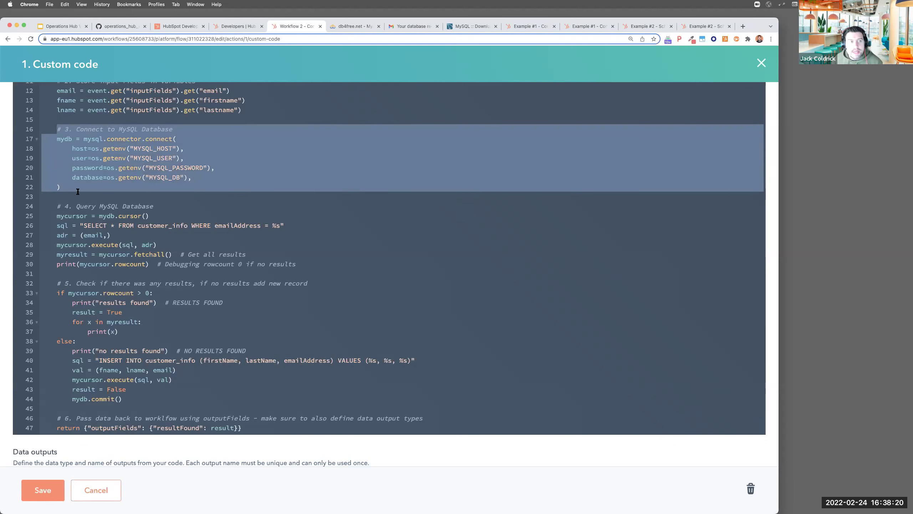
scroll(79, 191, "down", 2)
scroll(78, 191, "down", 1)
left_click(78, 191)
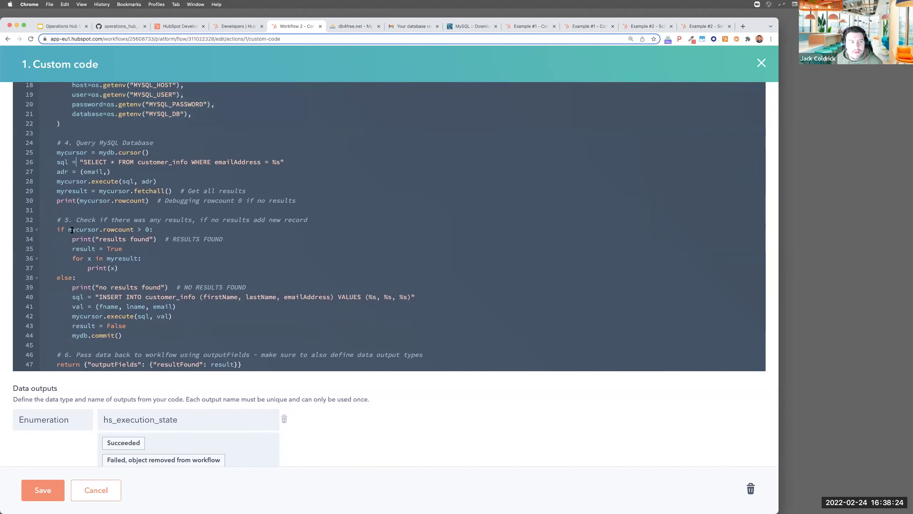
left_click_drag(64, 155, 152, 153)
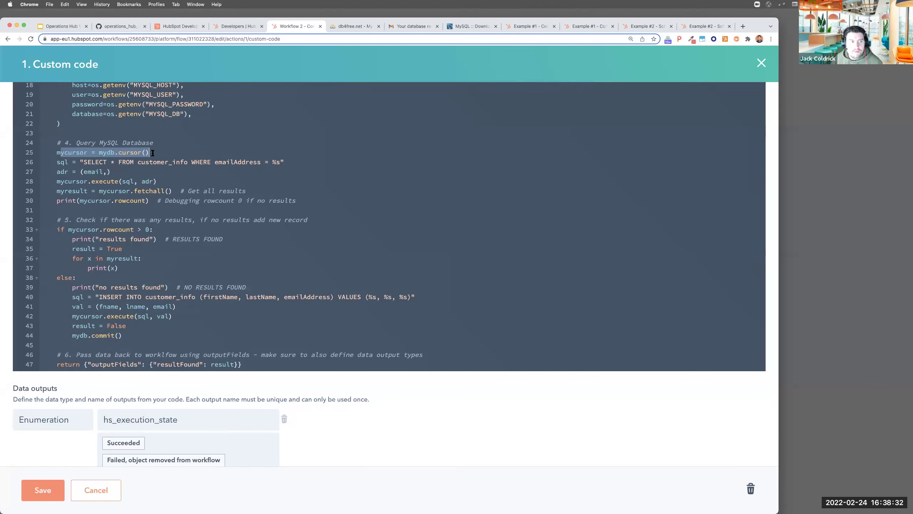
triple_click(67, 163)
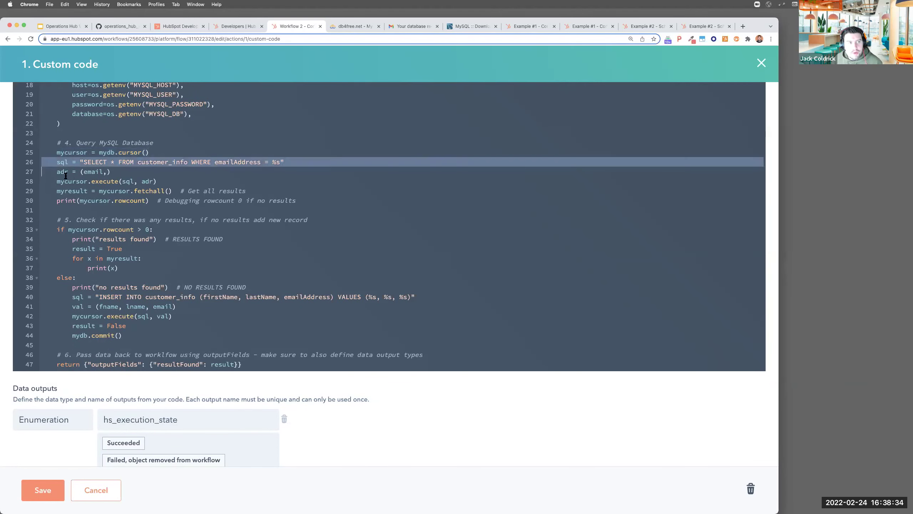
left_click_drag(85, 163, 210, 159)
double_click(228, 160)
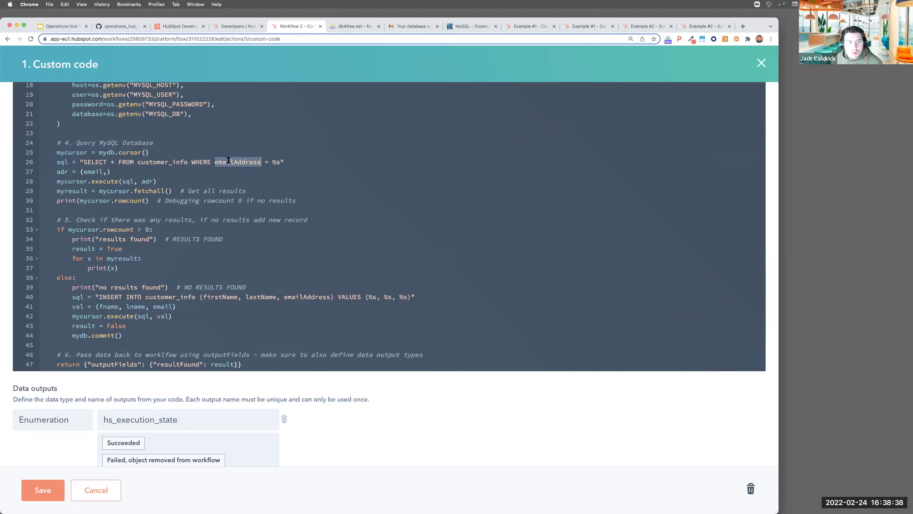
double_click(275, 162)
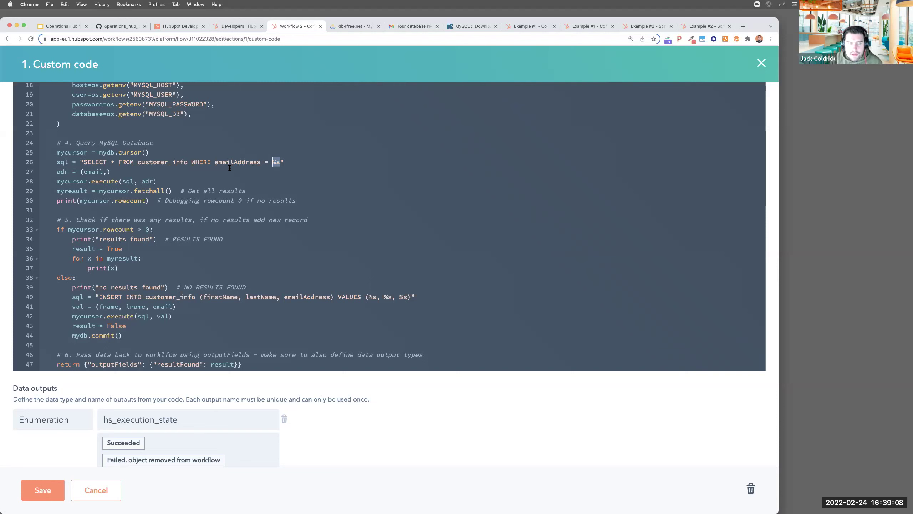
left_click(243, 173)
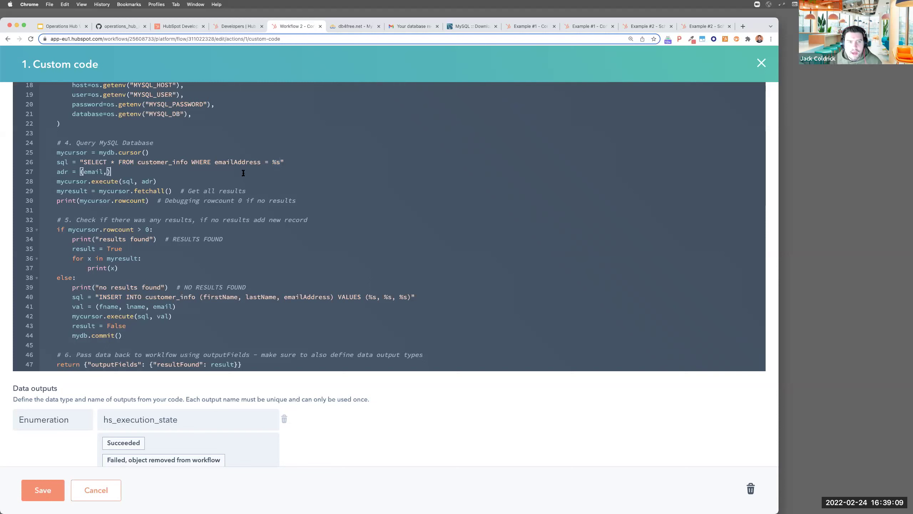
double_click(273, 162)
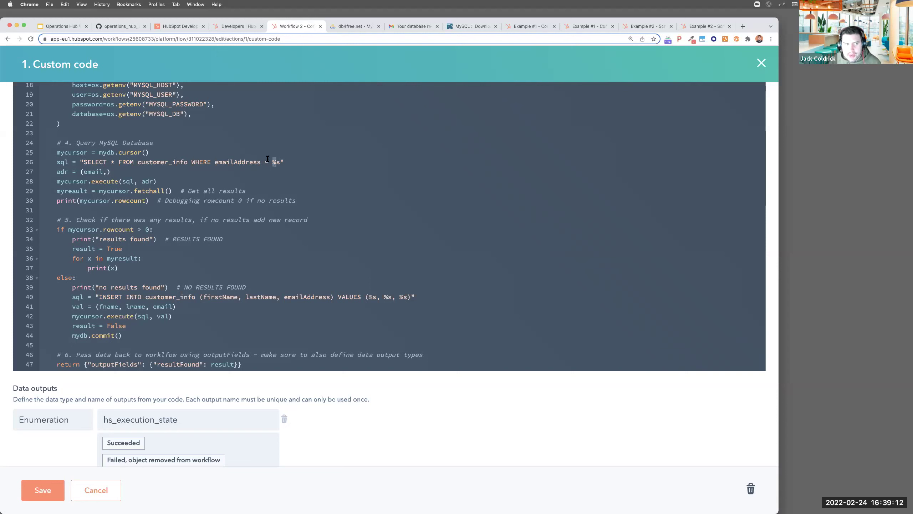
left_click_drag(110, 171, 14, 149)
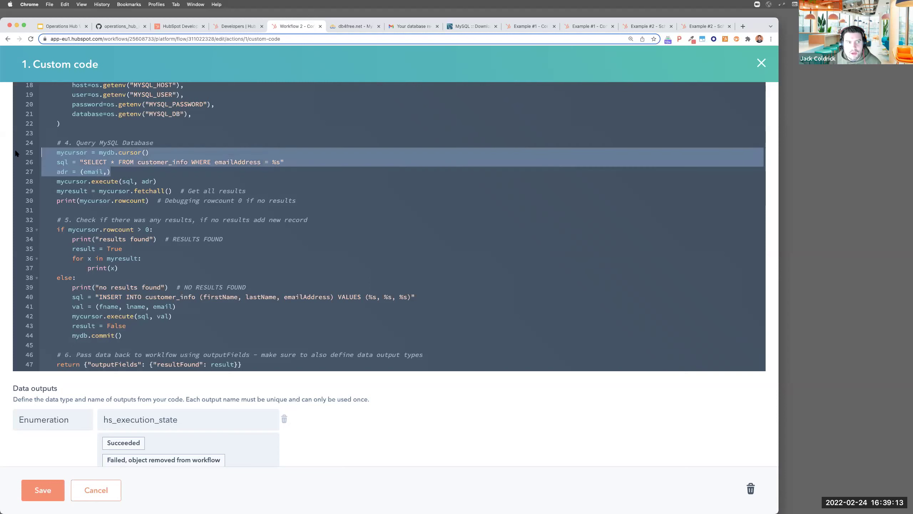
left_click(112, 170)
left_click(273, 162)
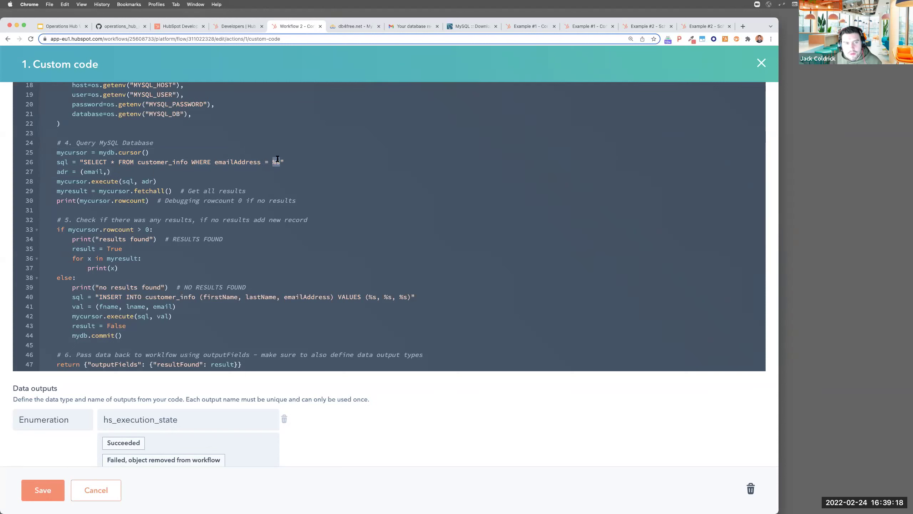
double_click(91, 172)
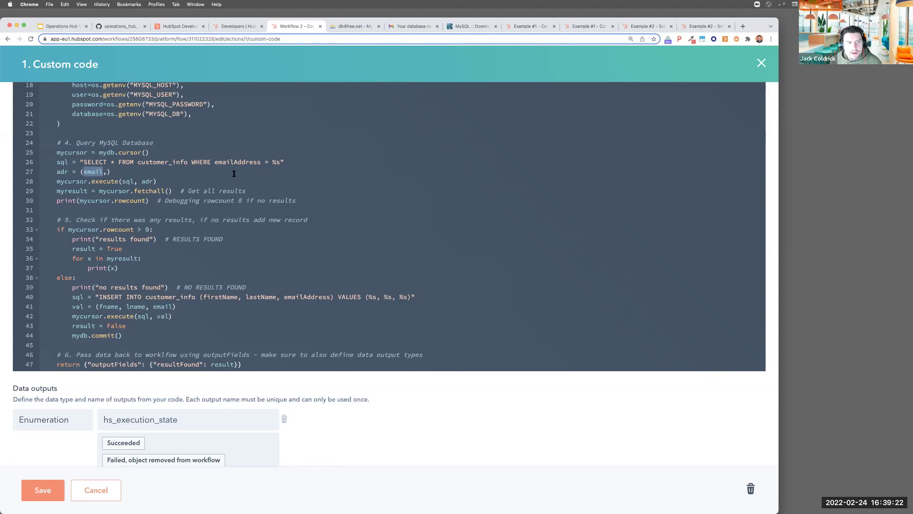
left_click_drag(279, 164, 270, 164)
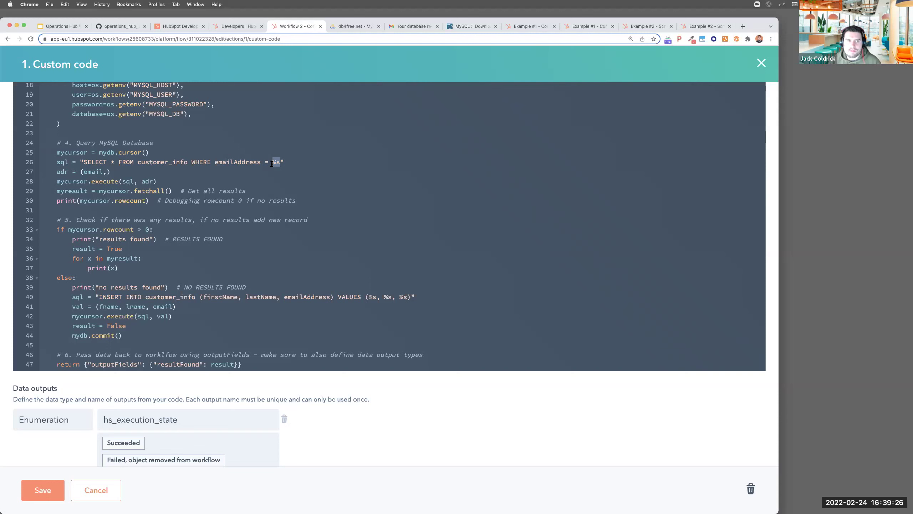
left_click_drag(157, 181, 247, 189)
scroll(216, 191, "down", 1)
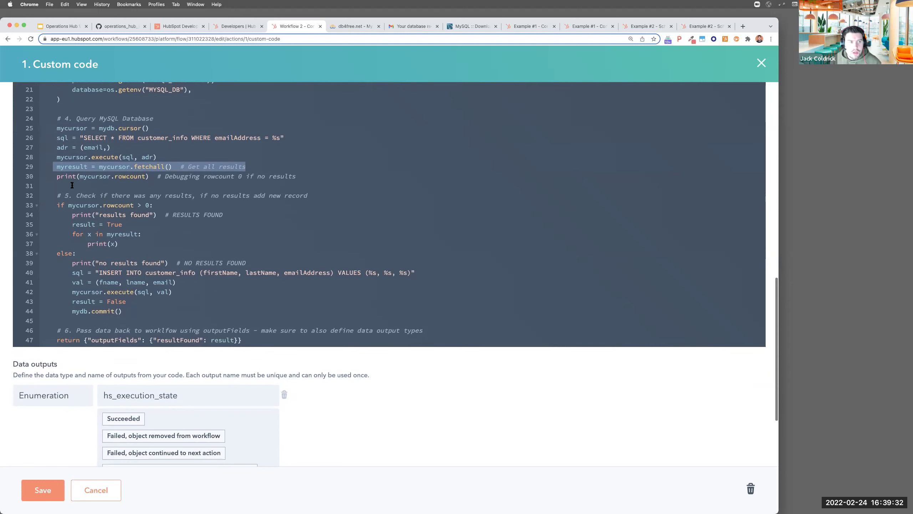
left_click_drag(56, 176, 188, 177)
scroll(178, 186, "down", 3)
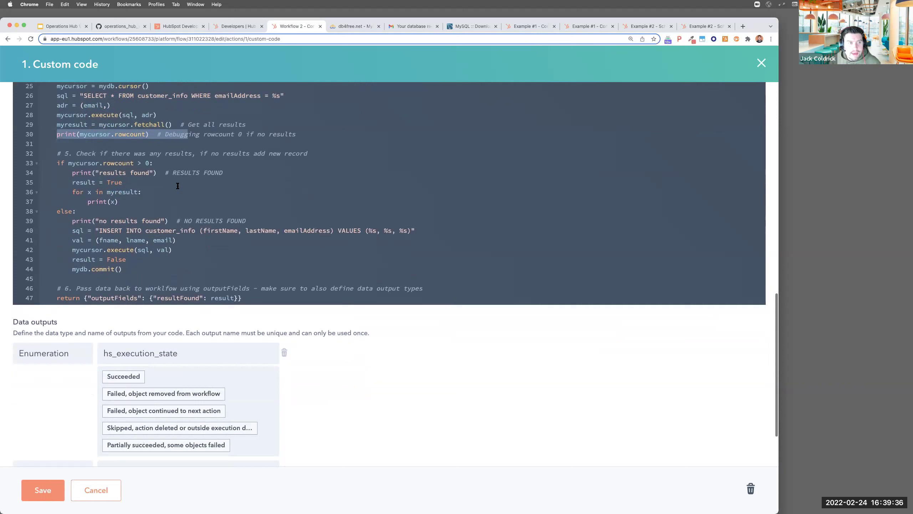
left_click_drag(57, 143, 135, 180)
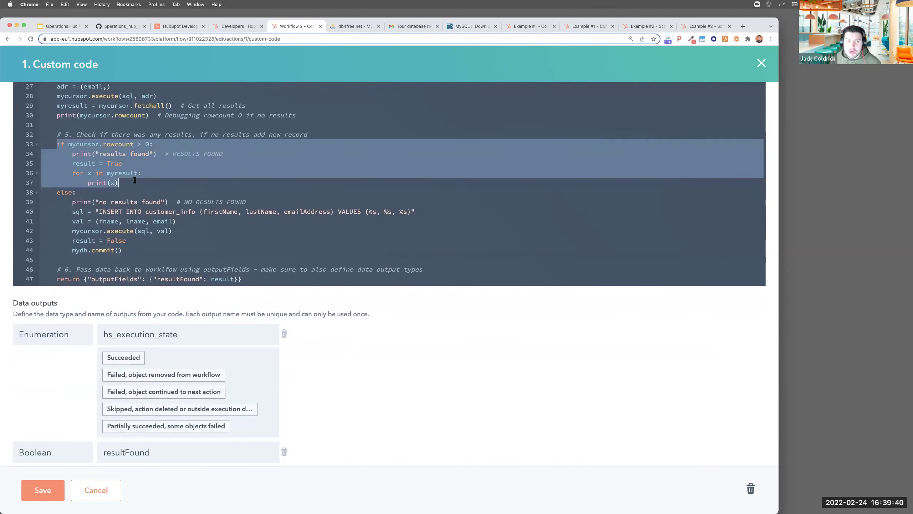
left_click(118, 165)
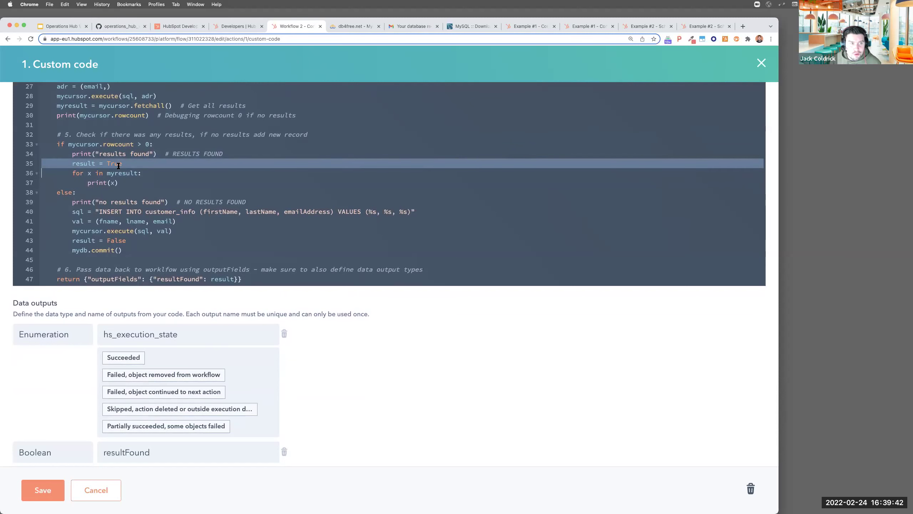
scroll(118, 164, "down", 3)
left_click_drag(56, 142, 124, 199)
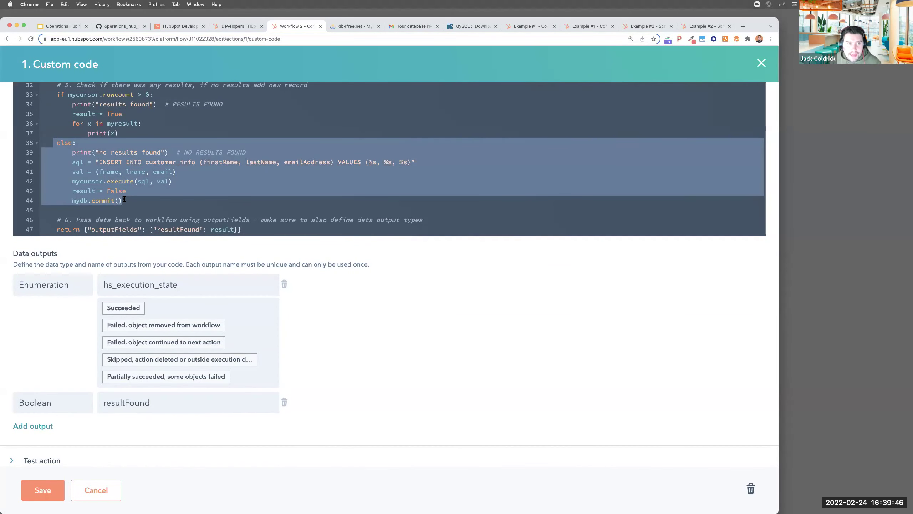
scroll(77, 208, "down", 1)
left_click_drag(61, 220, 229, 262)
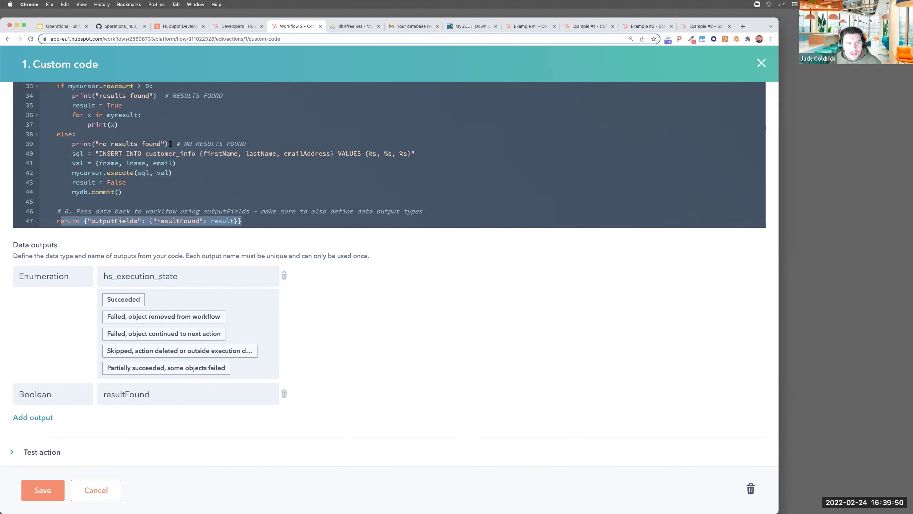
Run the custom code test against a sample contact from the Contact dropdown
left_click(47, 453)
left_click(59, 408)
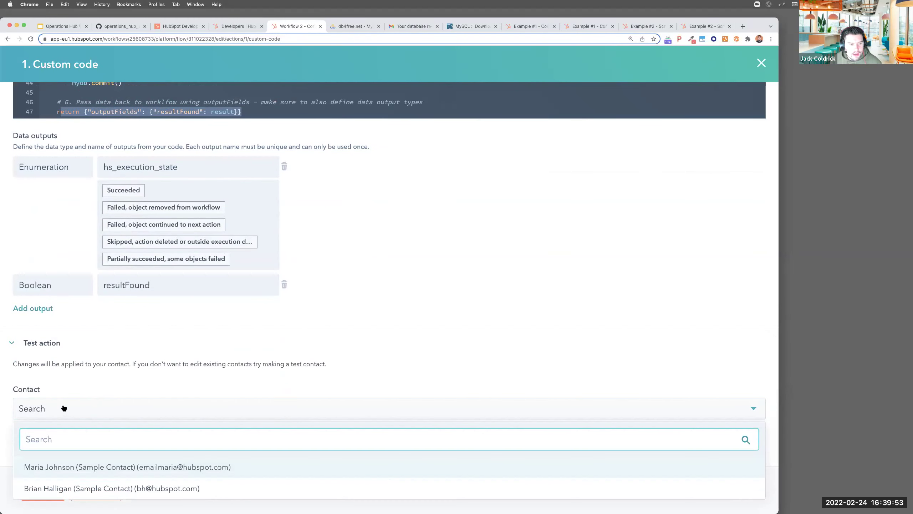
left_click(57, 466)
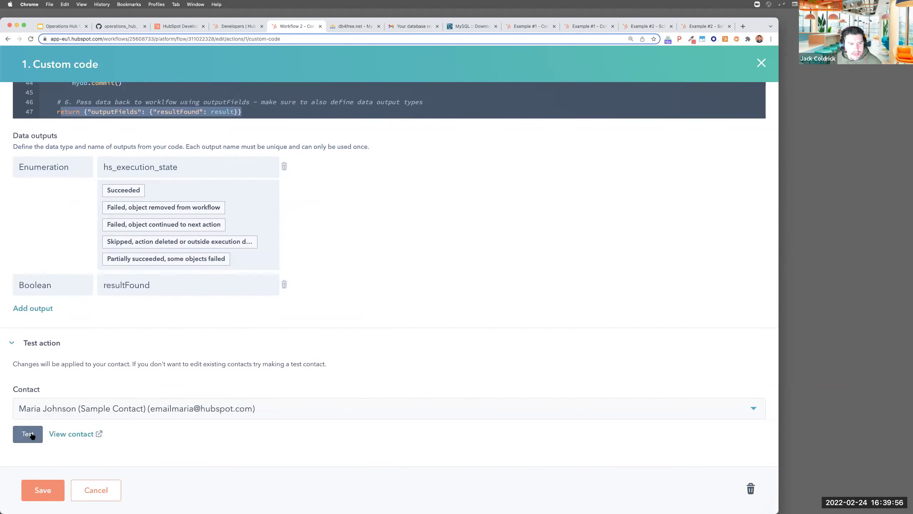
scroll(114, 374, "down", 3)
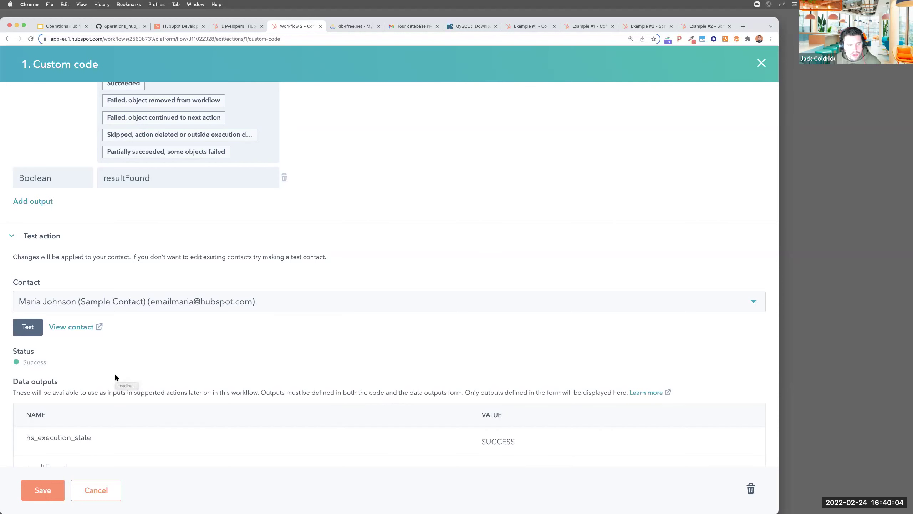
scroll(216, 388, "down", 5)
Highlight the false resultFound value and 'no results found' log, then save the action
double_click(492, 375)
left_click_drag(89, 434, 28, 426)
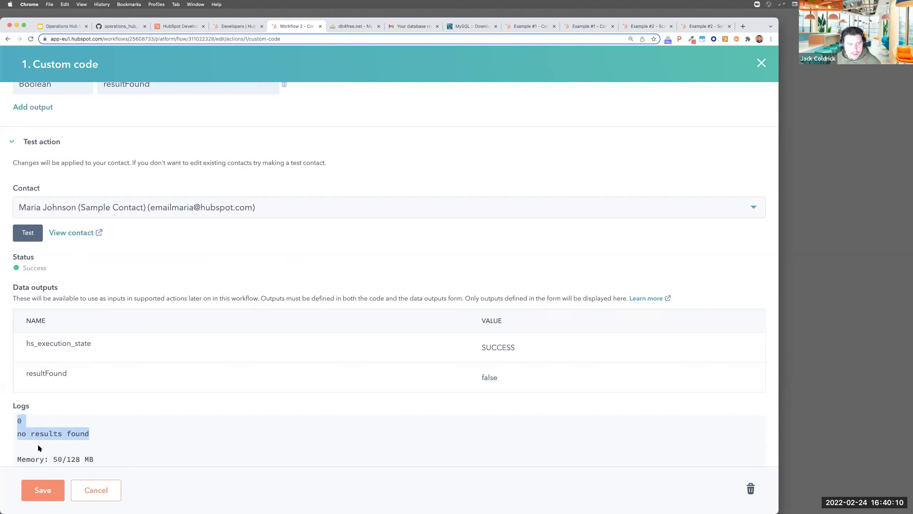
left_click(44, 496)
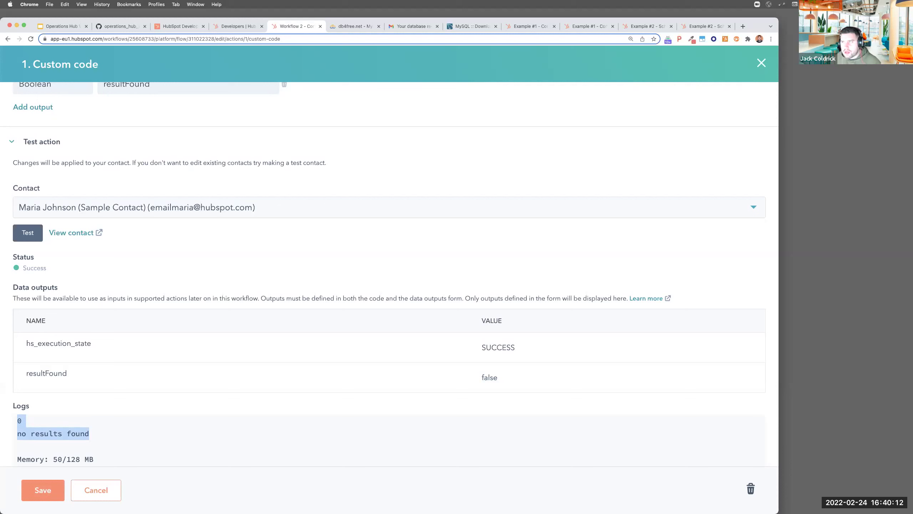
left_click_drag(757, 20, 457, 27)
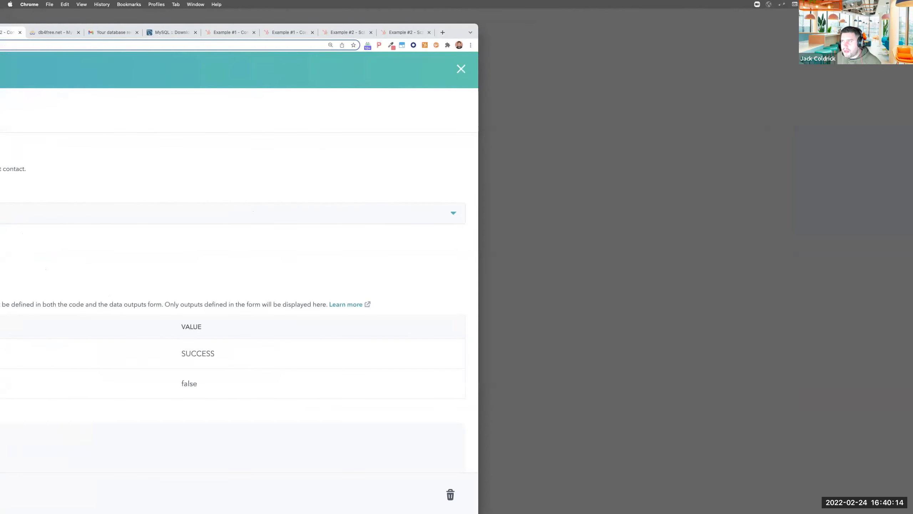
Refresh the SELECT * FROM customer_info results in MySQL Workbench to see the inserted row
key("super+Tab")
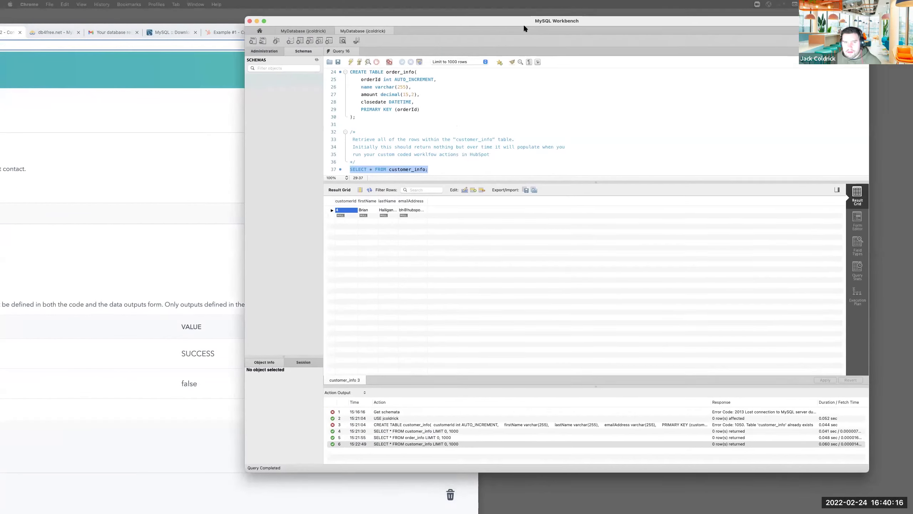
left_click(367, 195)
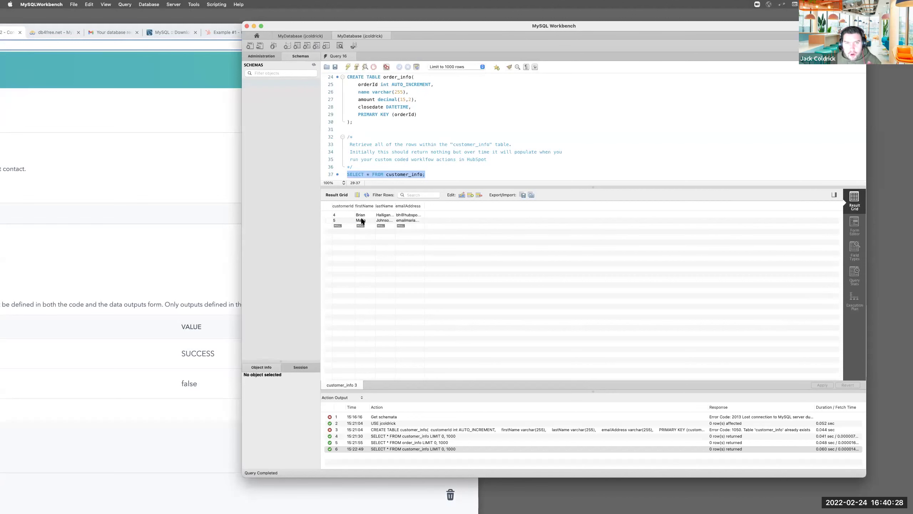
key("super+h")
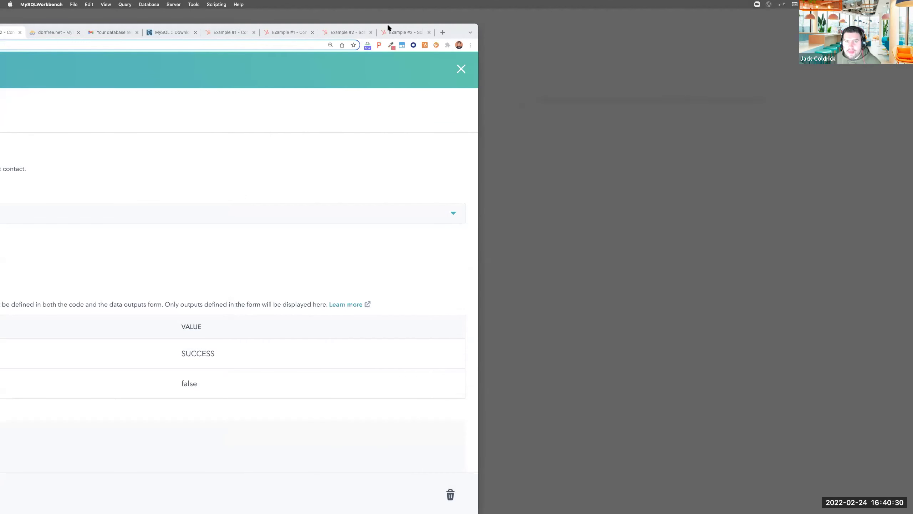
Rerun the test and highlight resultFound true and the returned database record in Logs
double_click(464, 26)
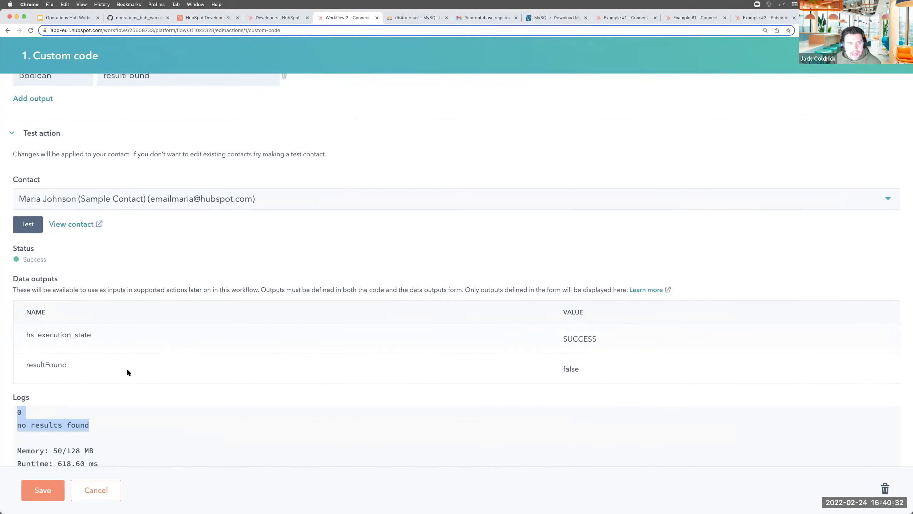
left_click(34, 229)
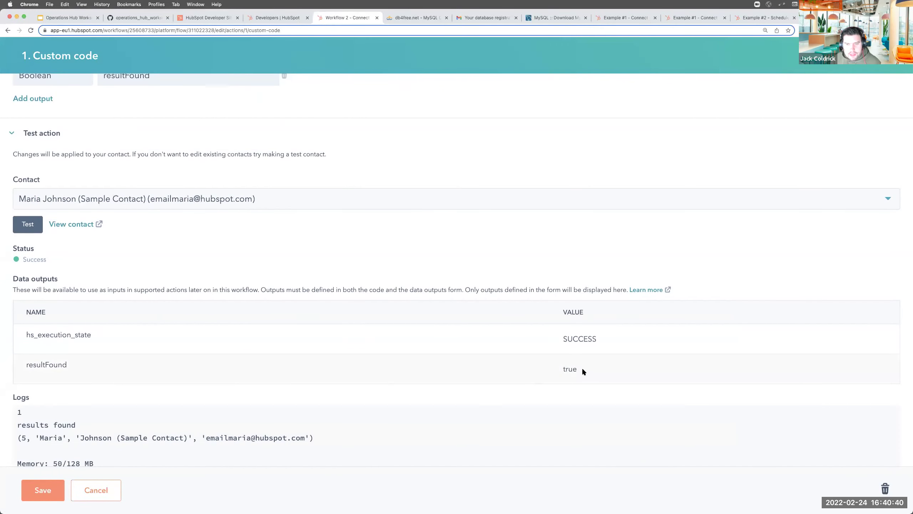
double_click(569, 370)
scroll(198, 416, "down", 3)
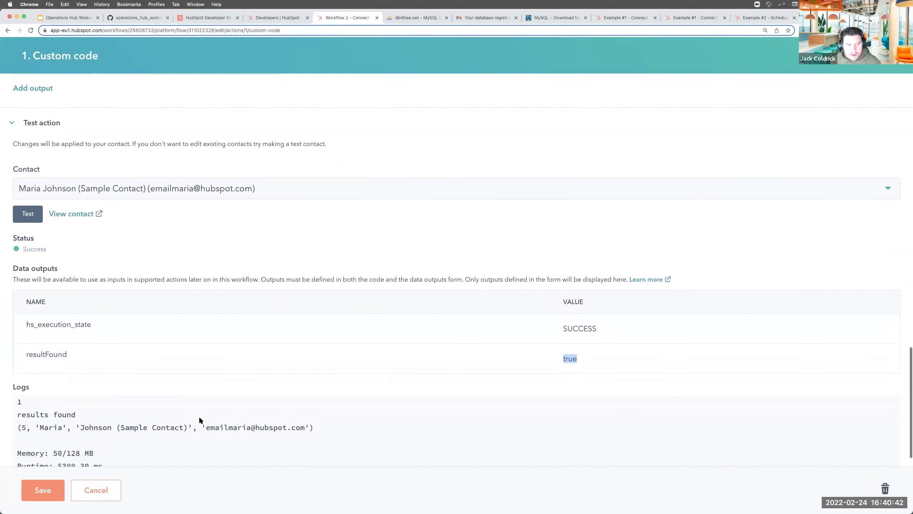
left_click_drag(316, 399, 12, 401)
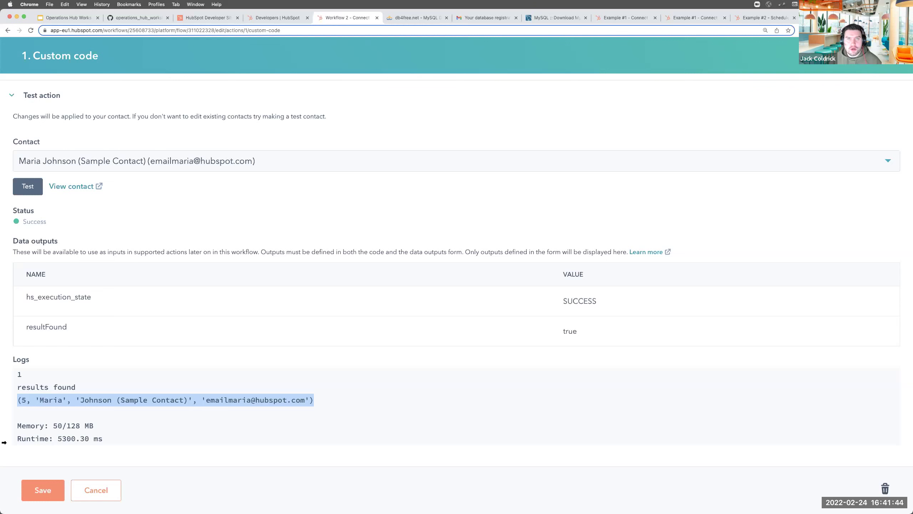
Zoom Chrome out to 110% to view all the code, then save the custom code action
scroll(524, 211, "up", 5)
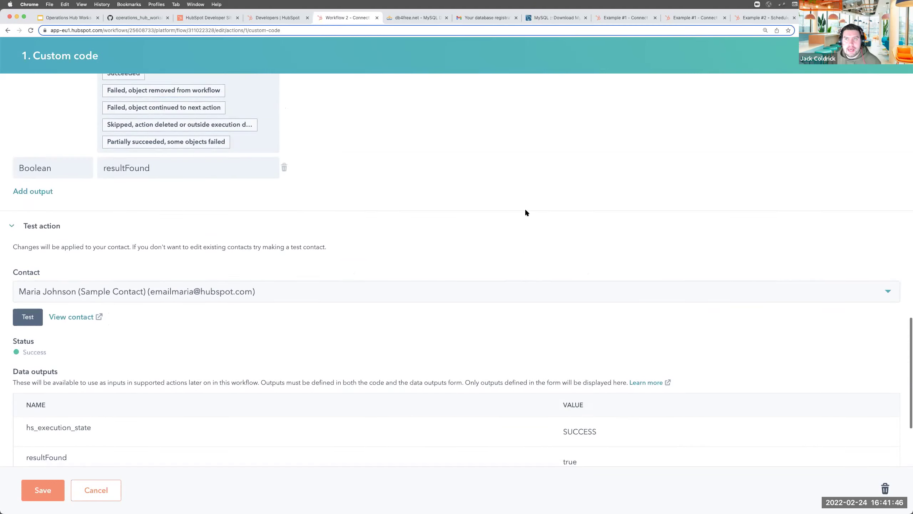
scroll(525, 212, "up", 10)
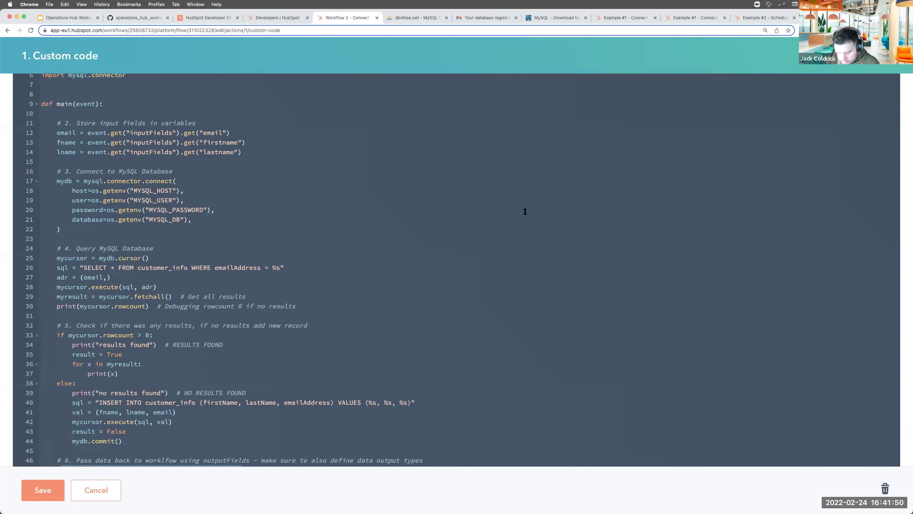
key("super+equal")
key("super+minus")
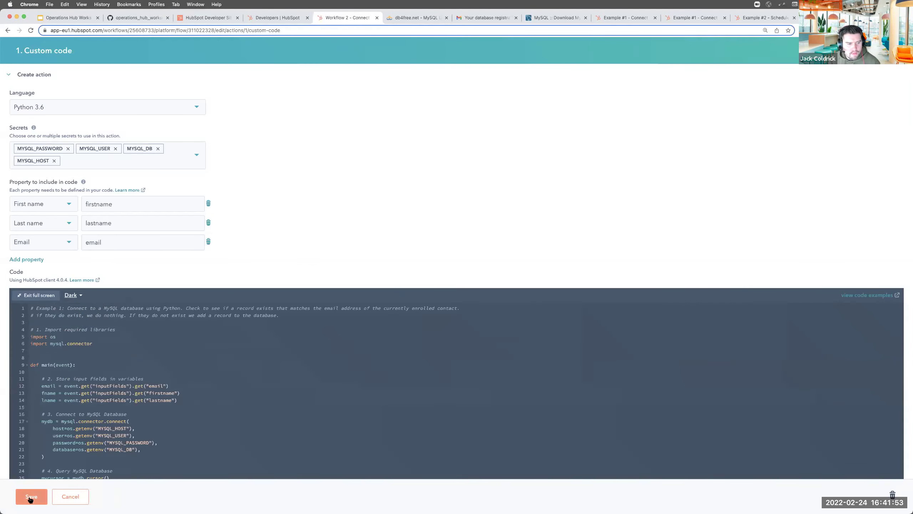
left_click(31, 496)
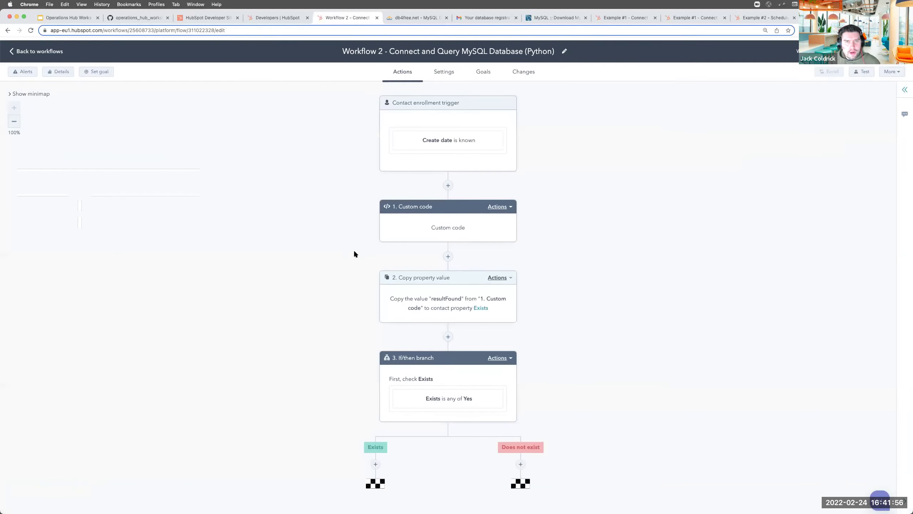
Return to the Workflows list and create a new workflow
left_click(50, 49)
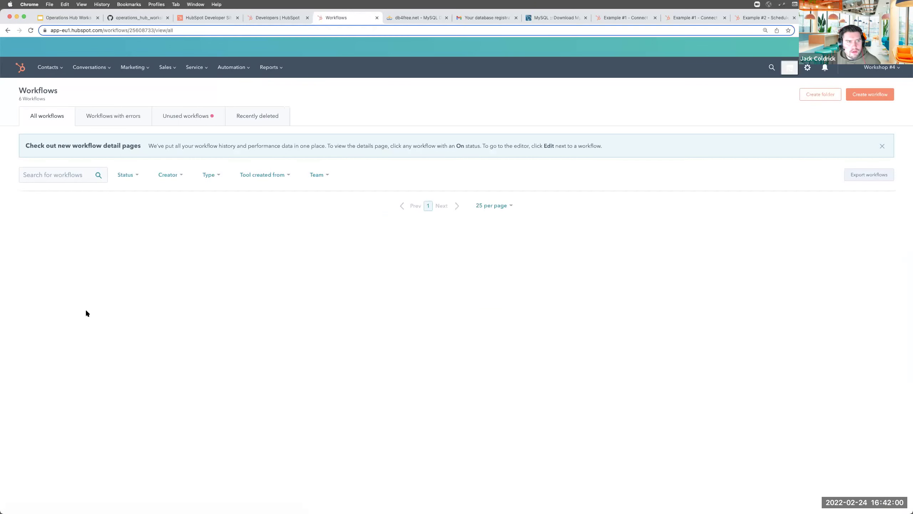
left_click(874, 94)
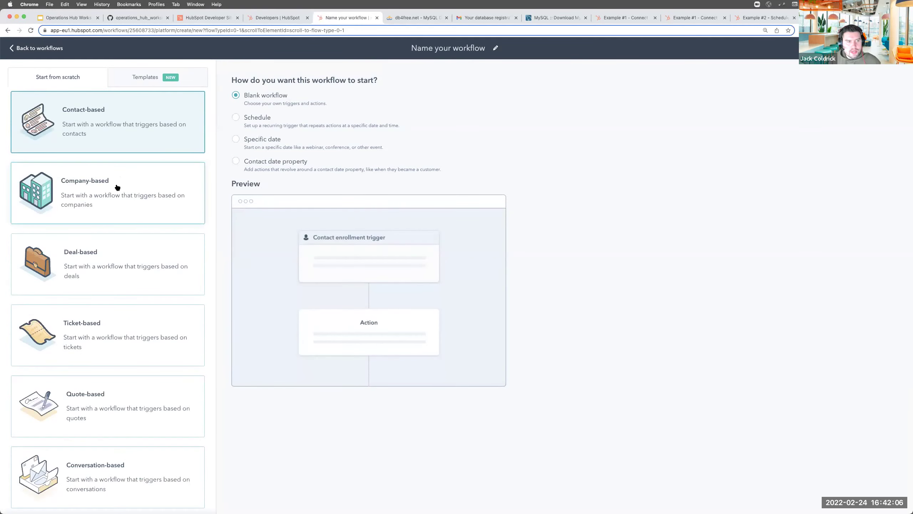
Choose Deal-based with a Schedule trigger running Daily at 06:00 EST
left_click(72, 270)
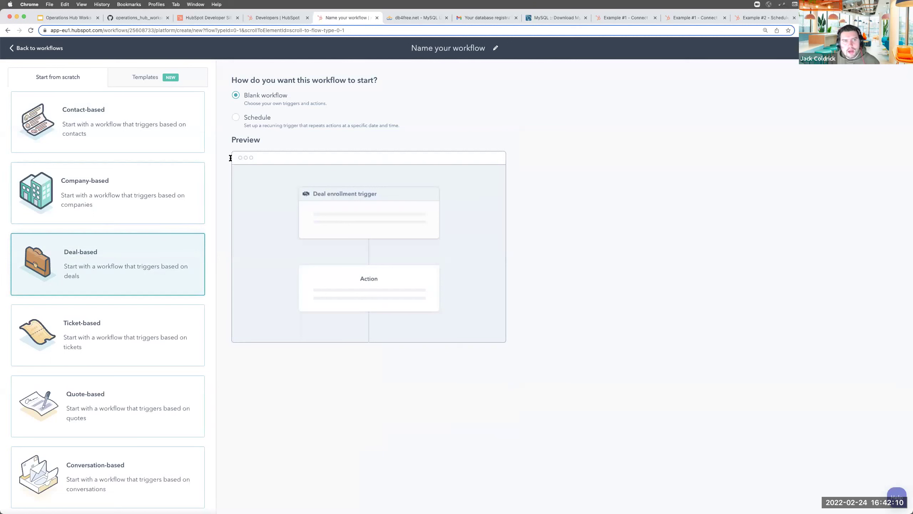
left_click(248, 120)
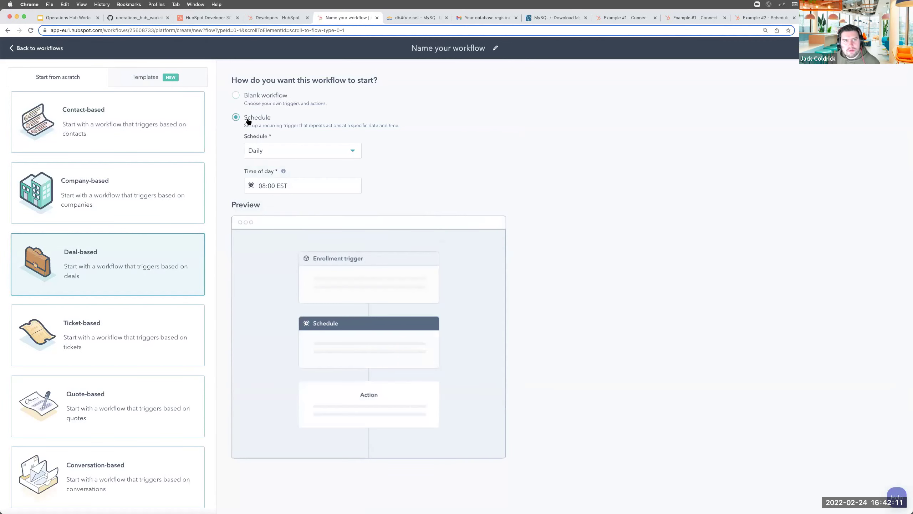
left_click(277, 151)
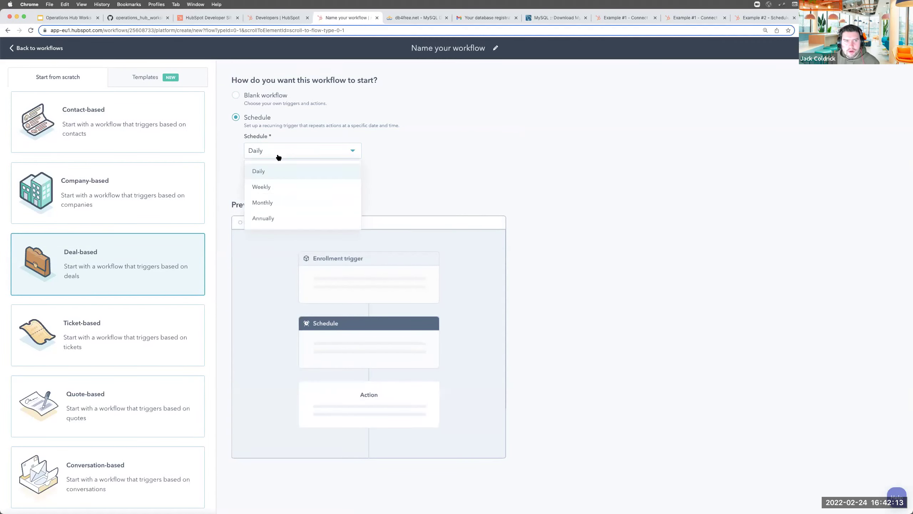
left_click(264, 176)
left_click(266, 184)
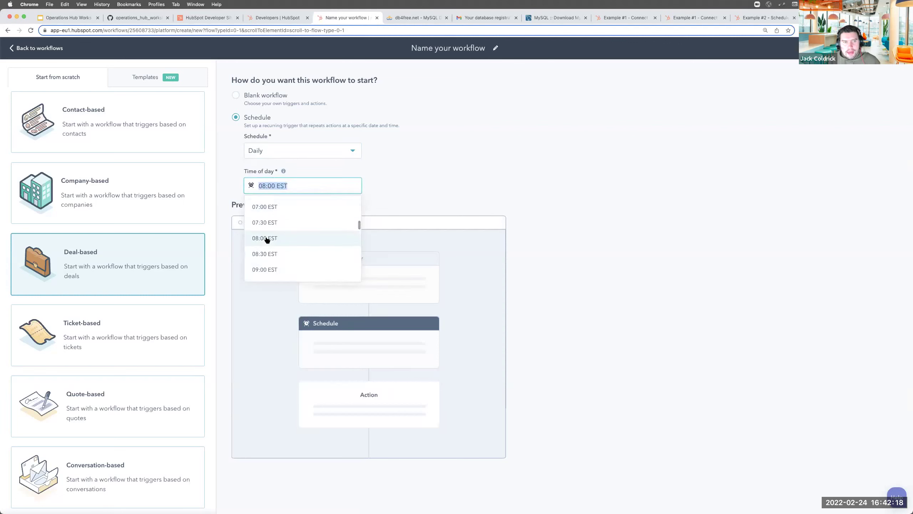
scroll(277, 212, "up", 5)
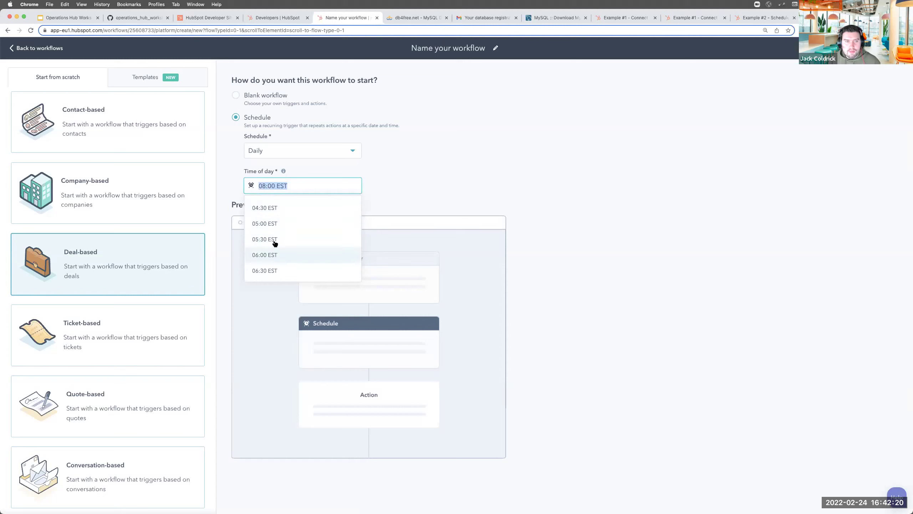
scroll(275, 216, "down", 3)
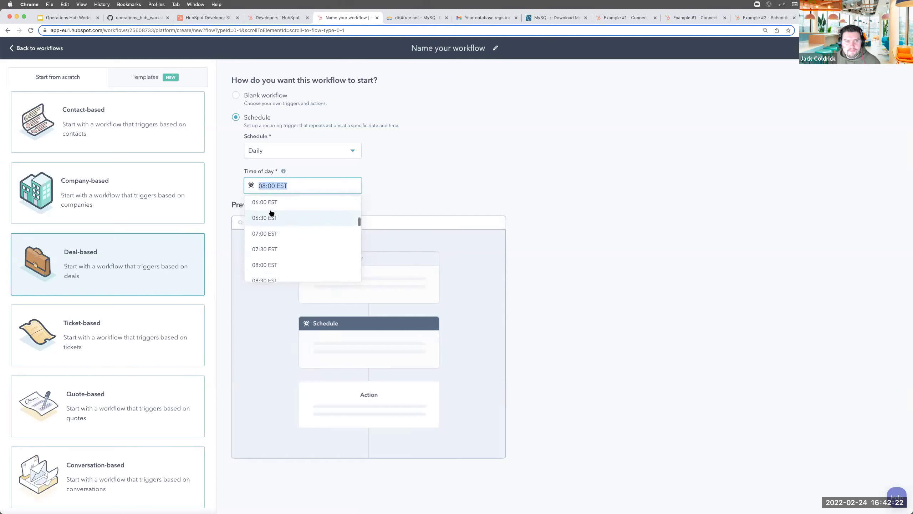
left_click(270, 207)
left_click(427, 45)
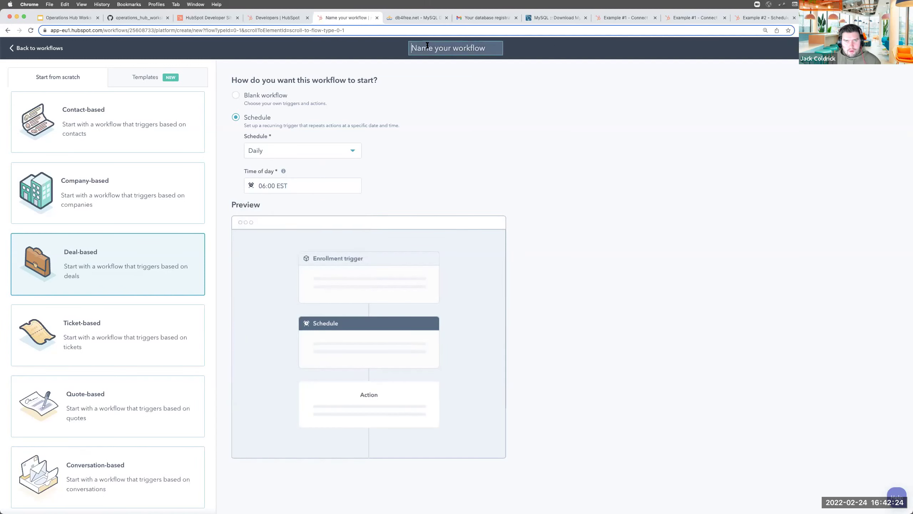
Name the workflow 'Workflow 3 - Sync Order Data to Database'
type("Workflow 3")
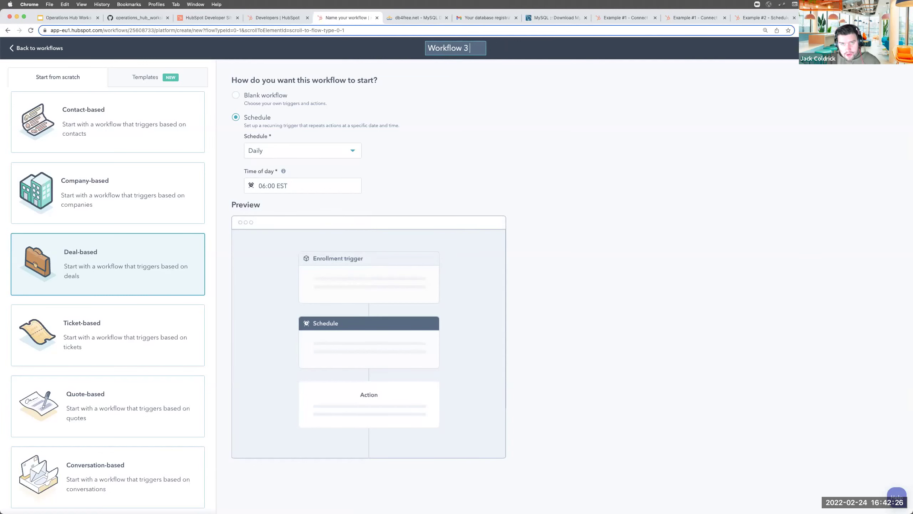
type(" - S")
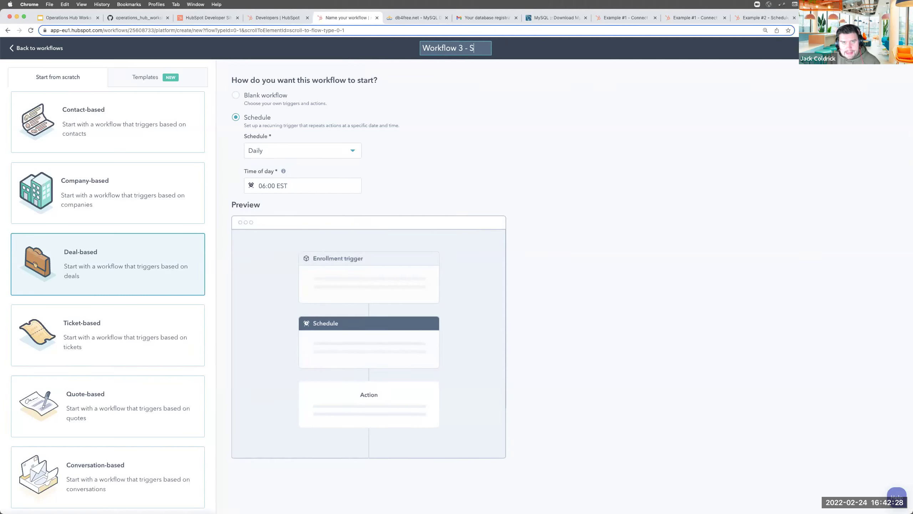
type("ync Order Data ")
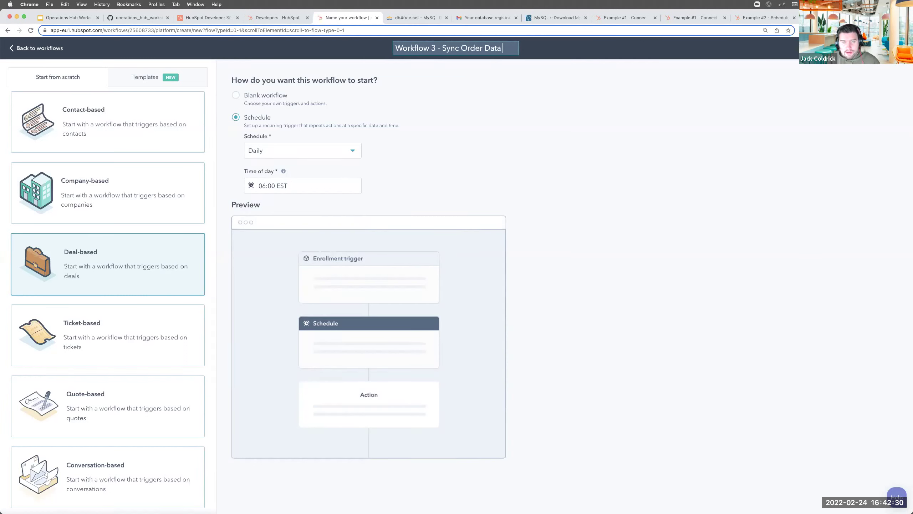
type("to Database")
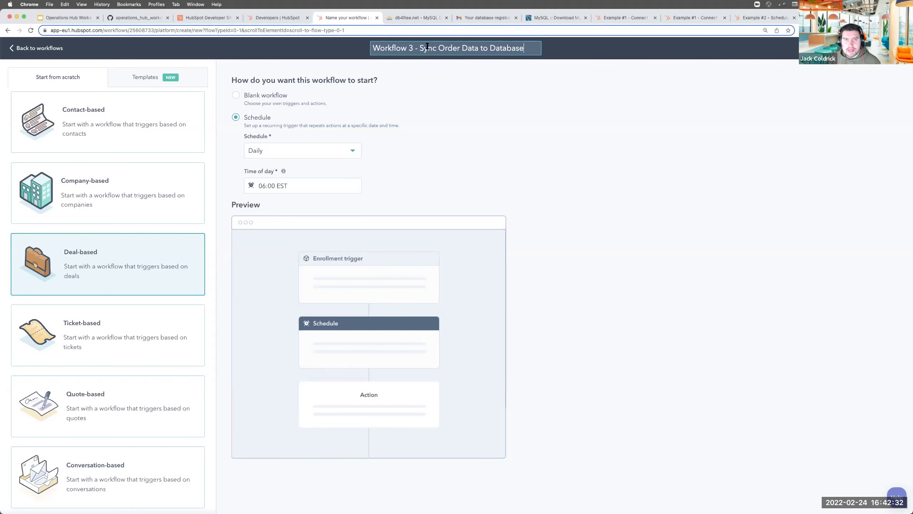
key("Return")
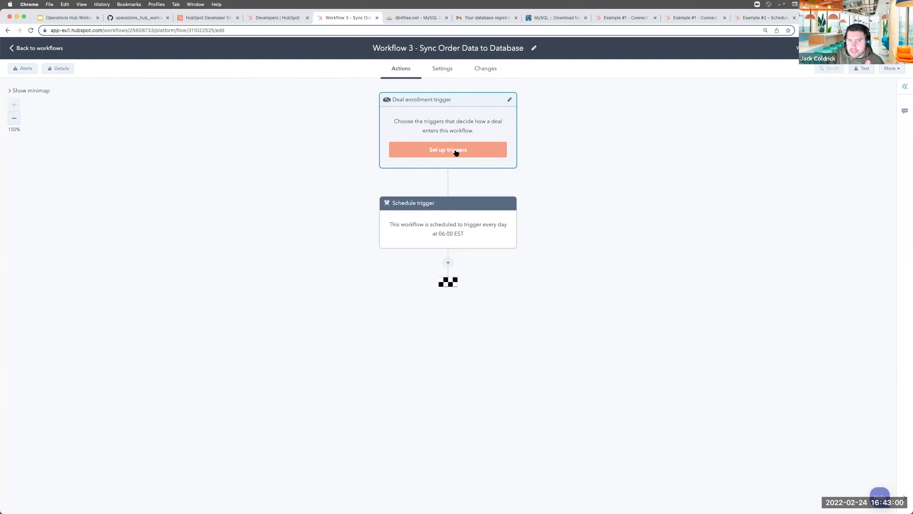
Add and save a deal trigger filter: Close date is less than 1 day ago
left_click(456, 152)
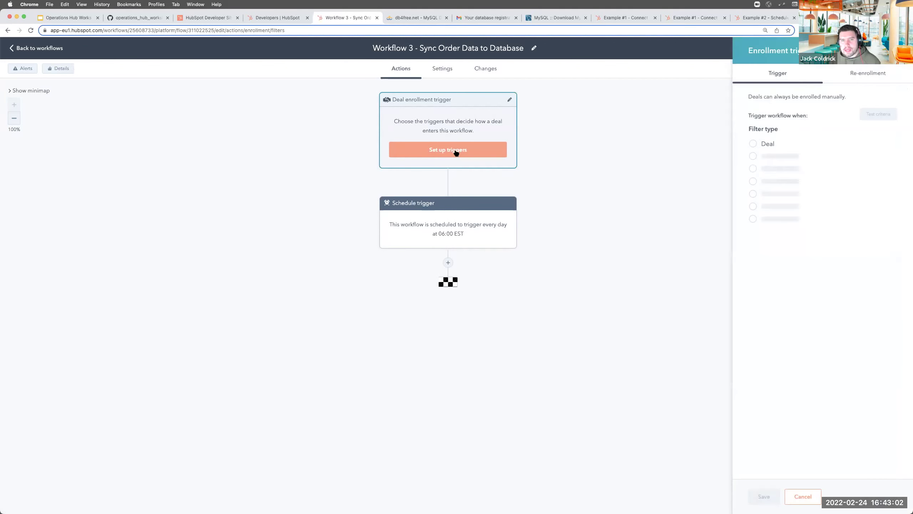
left_click(763, 147)
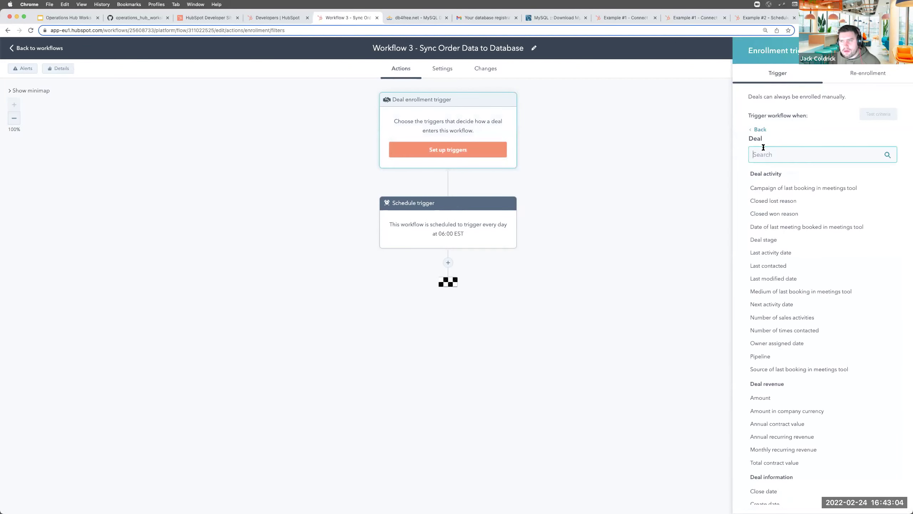
type("close")
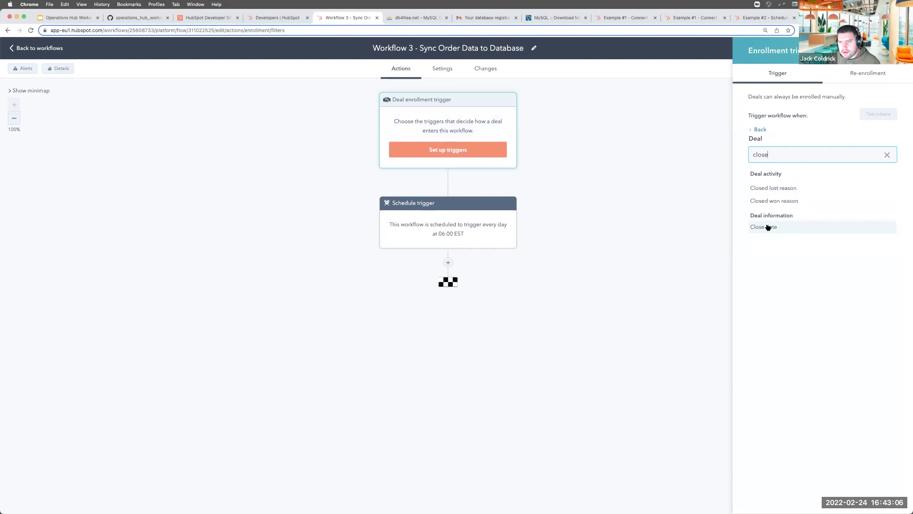
left_click(766, 227)
left_click(771, 301)
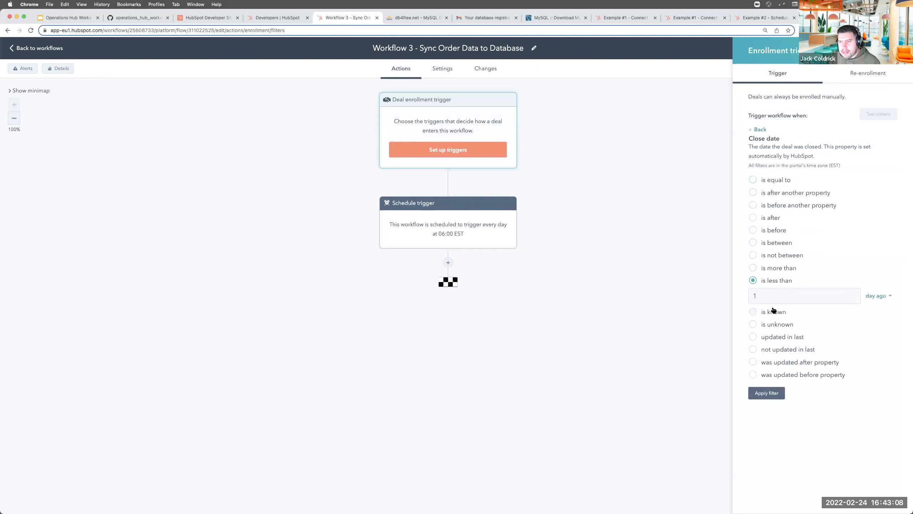
left_click(766, 391)
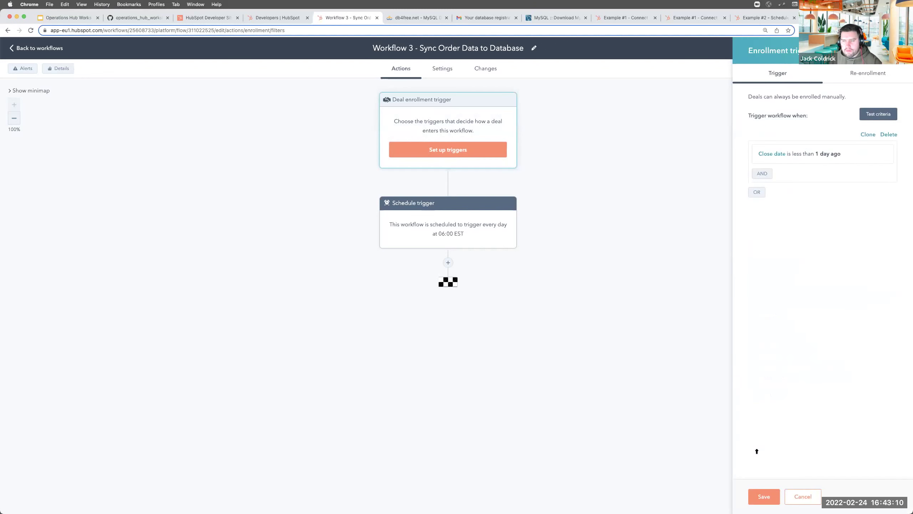
left_click(762, 497)
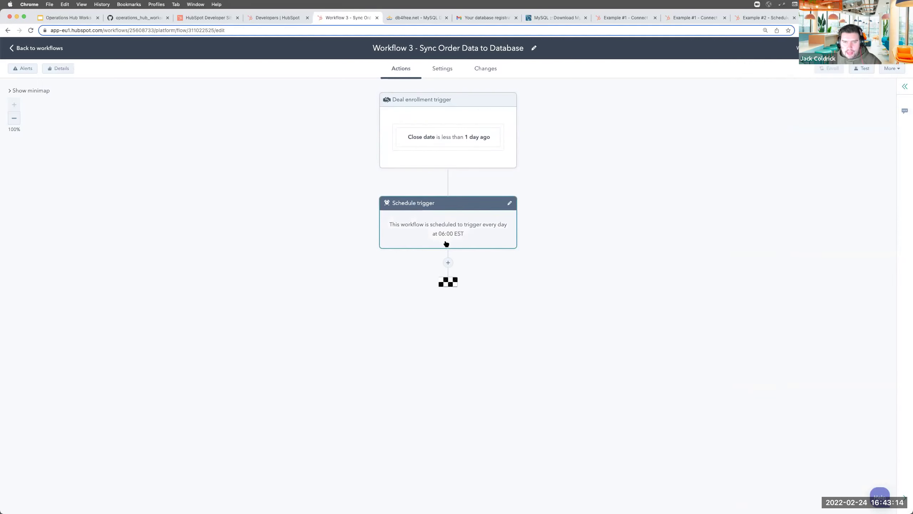
Add a Custom code action after the schedule trigger, keeping Node.js 12.x as the language
left_click(448, 264)
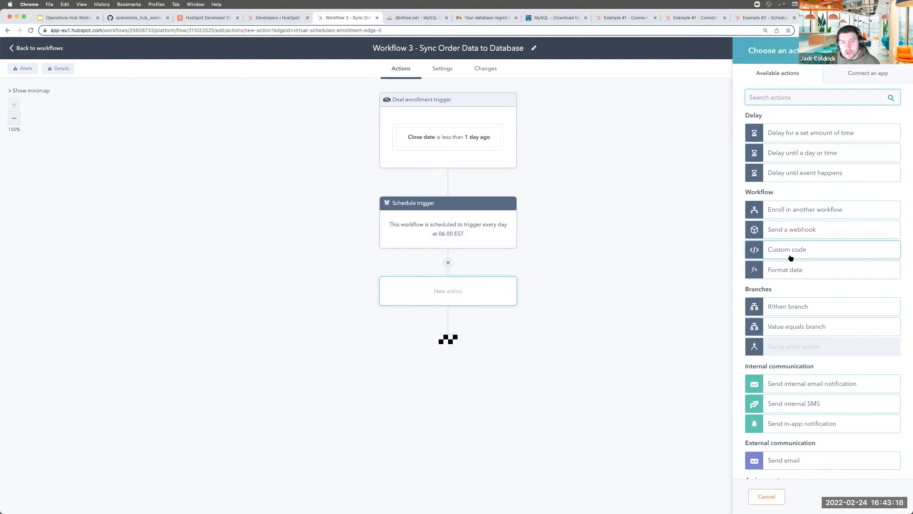
left_click(791, 258)
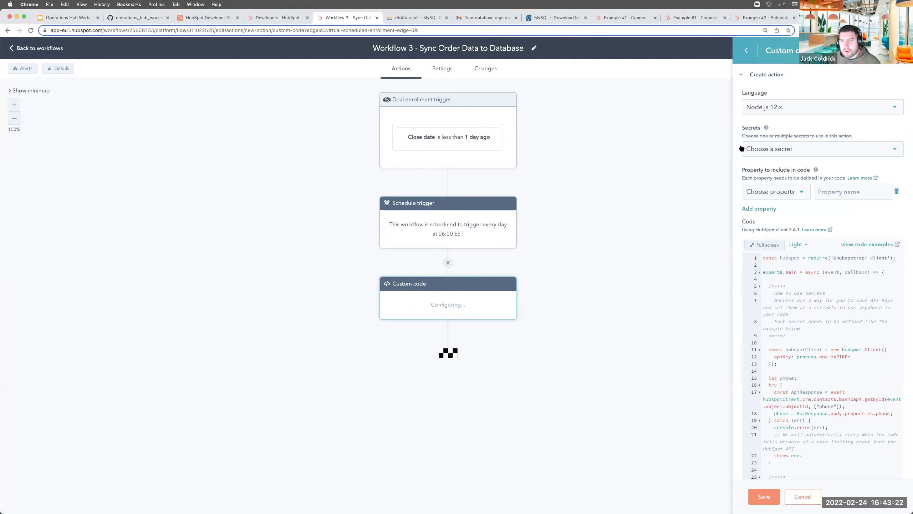
left_click(758, 114)
left_click(766, 127)
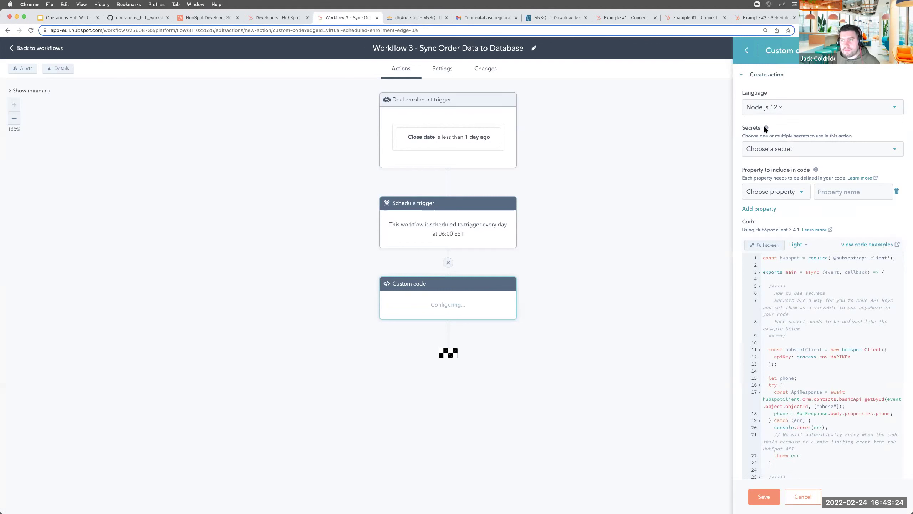
Select the MYSQL_DB, MYSQL_HOST, MYSQL_PASSWORD and MYSQL_USER secrets for the code
left_click(768, 151)
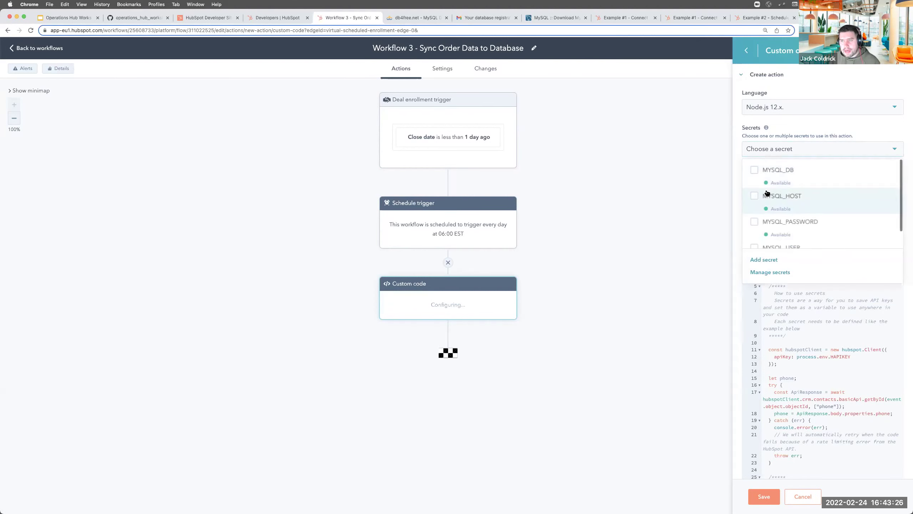
left_click(759, 171)
left_click(759, 197)
left_click(758, 233)
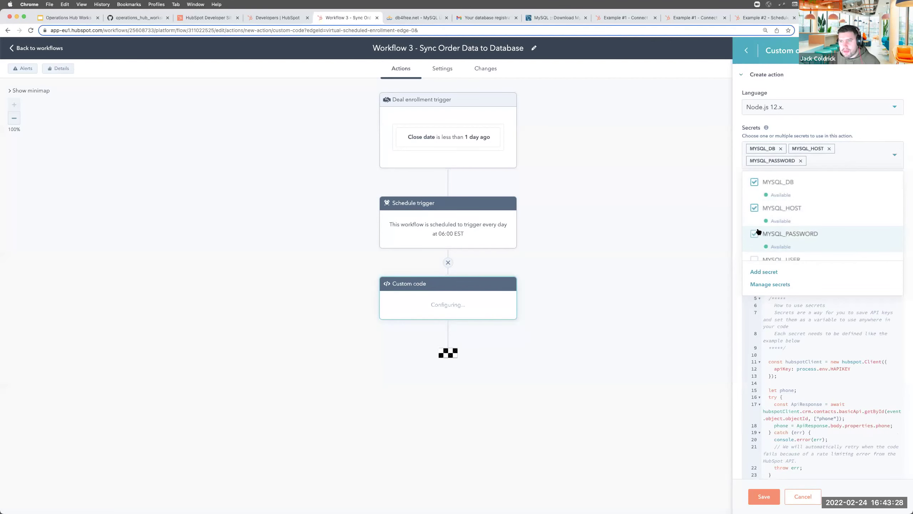
scroll(758, 234, "down", 1)
left_click(754, 239)
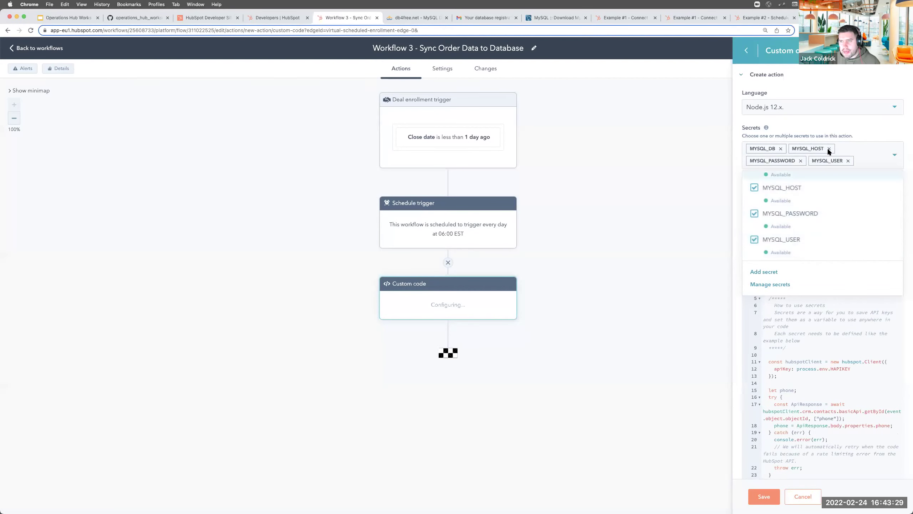
left_click(850, 124)
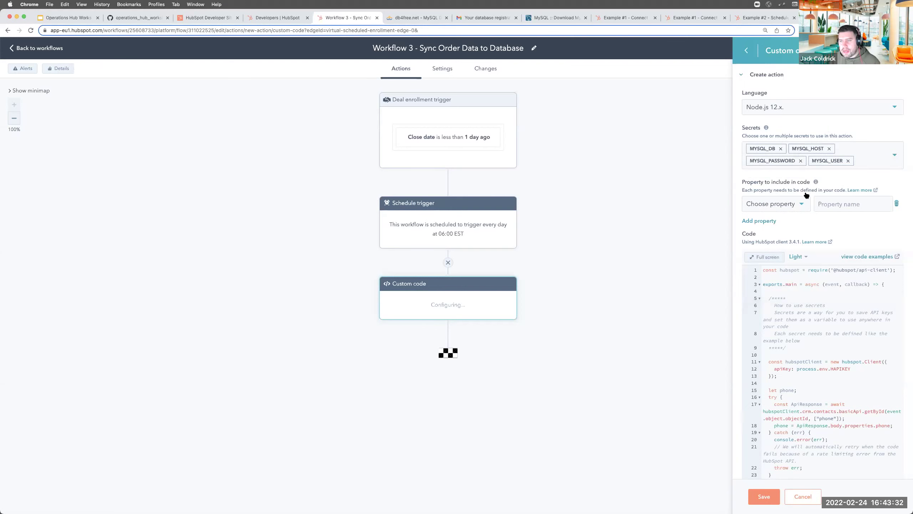
Pass Deal name and Amount into the code as the dealname and amount properties
left_click(763, 207)
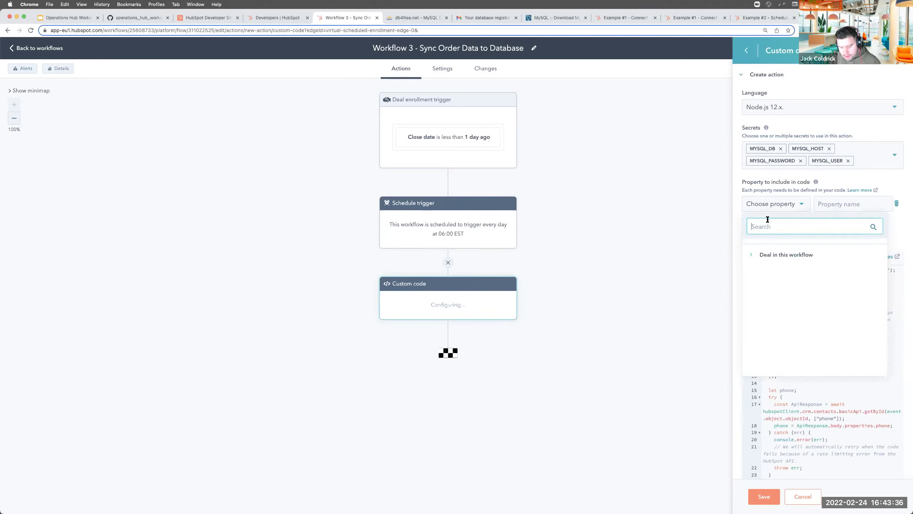
type("name")
left_click(755, 286)
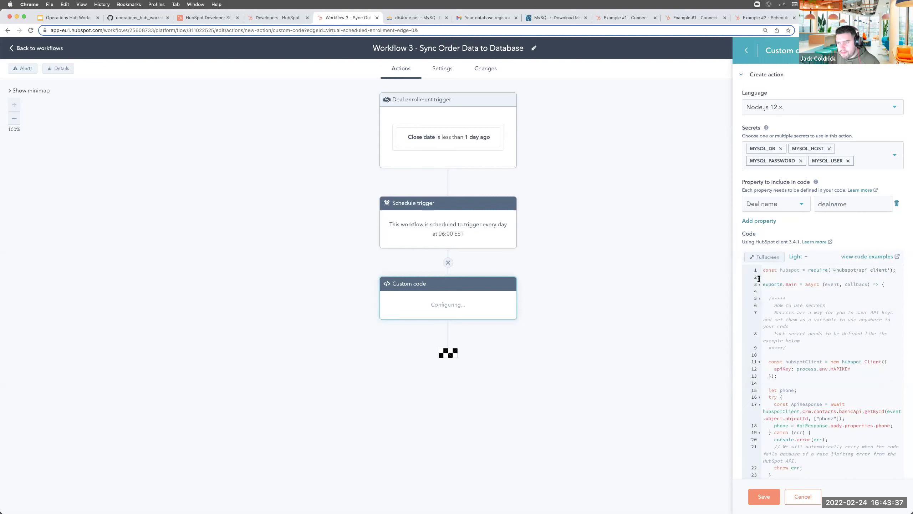
left_click(767, 221)
left_click(766, 223)
type("amu")
key("BackSpace")
type("ount")
left_click(775, 290)
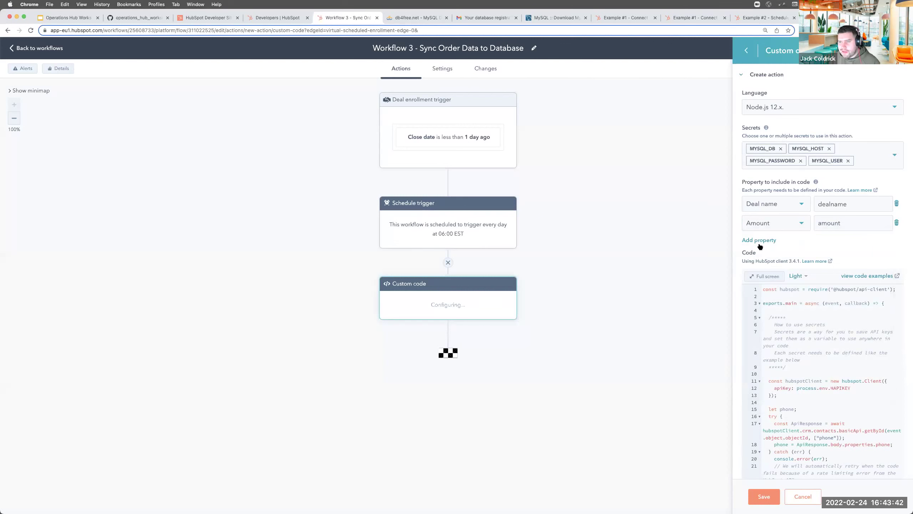
Add Close date as the third code property, closedate
left_click(759, 242)
left_click(766, 241)
type("close")
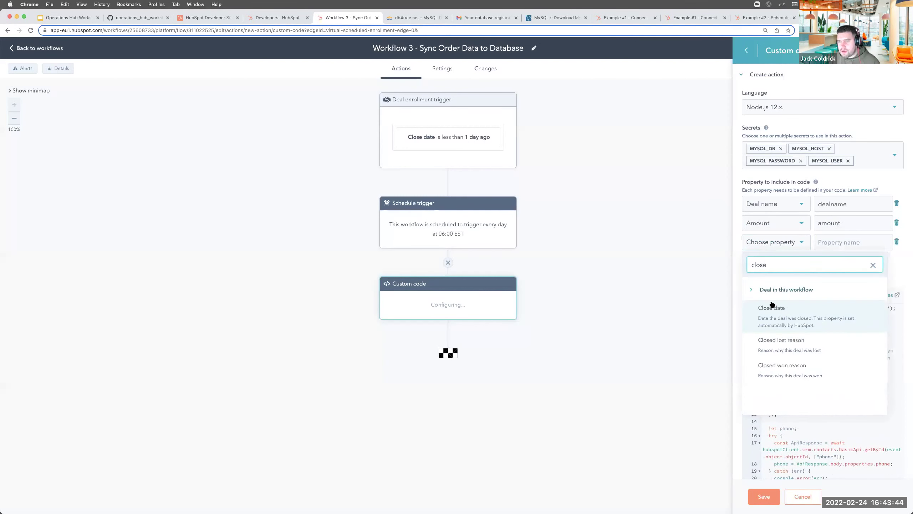
left_click(771, 307)
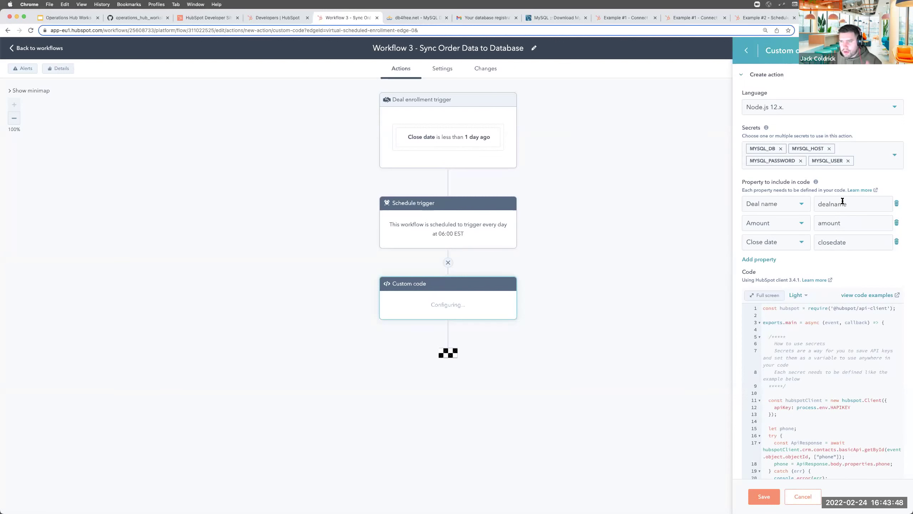
scroll(838, 223, "down", 15)
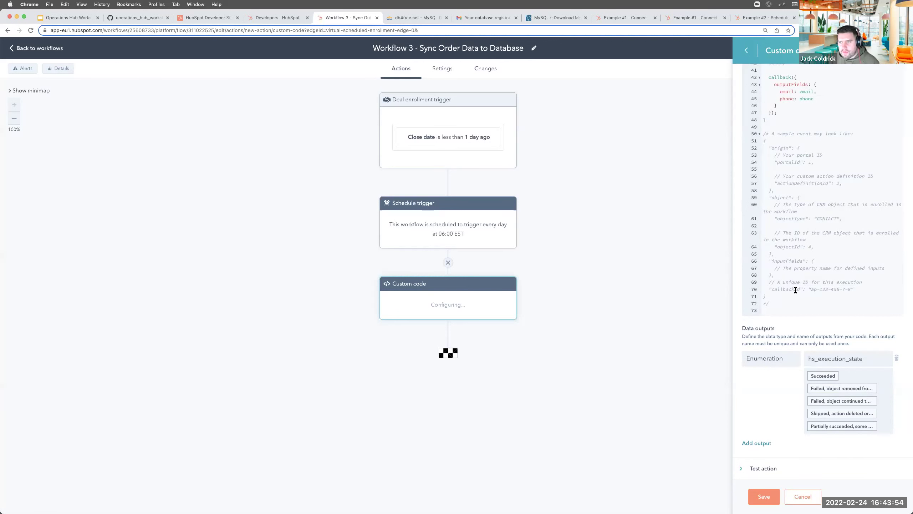
scroll(796, 287, "up", 10)
scroll(808, 125, "up", 10)
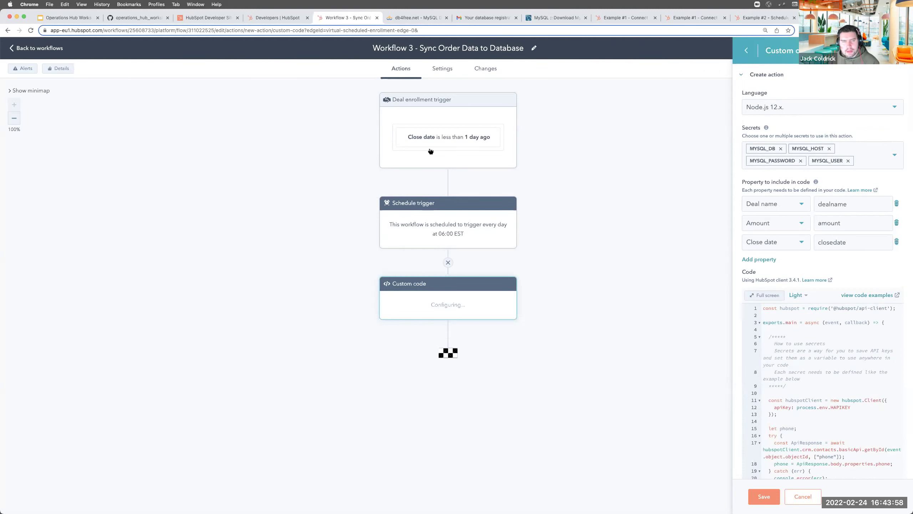
Select lines 1–69 of operations_hub_workshop_4_example_2.js in the GitHub gist for copying
left_click(139, 18)
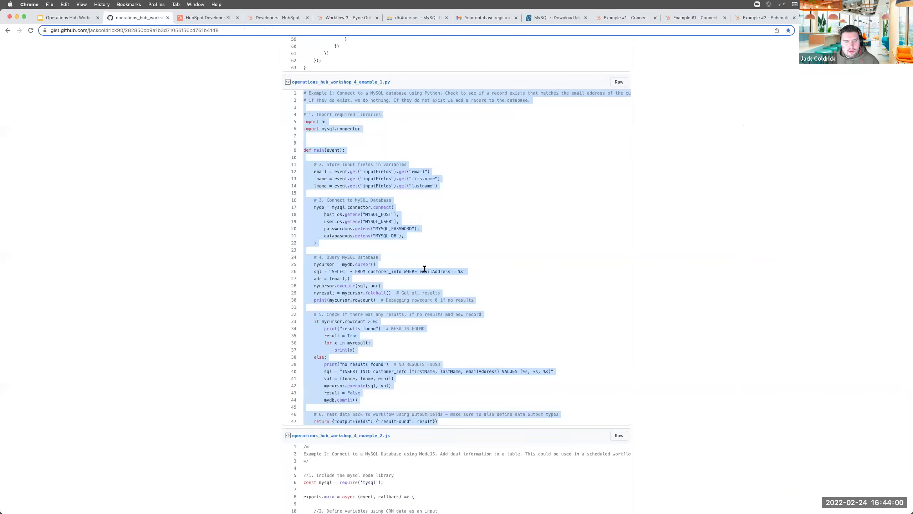
scroll(428, 266, "down", 8)
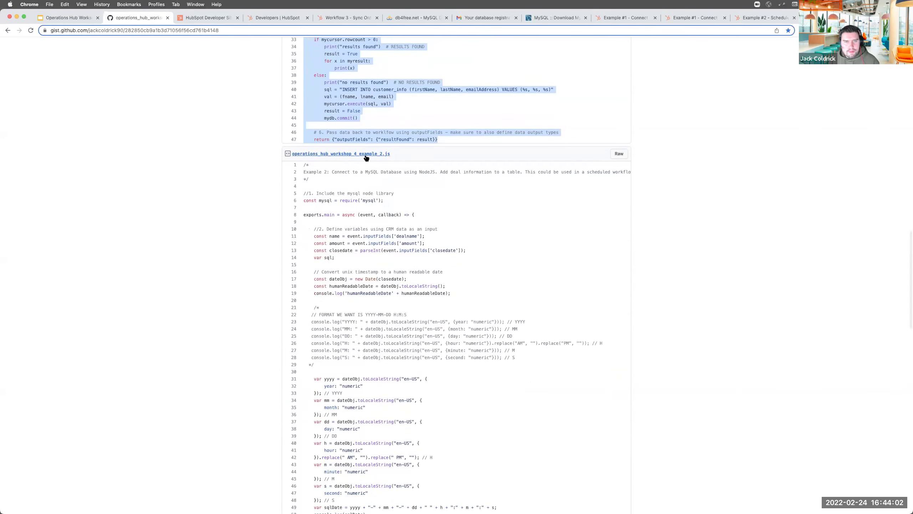
left_click_drag(303, 165, 388, 460)
scroll(389, 457, "down", 3)
scroll(389, 454, "down", 4)
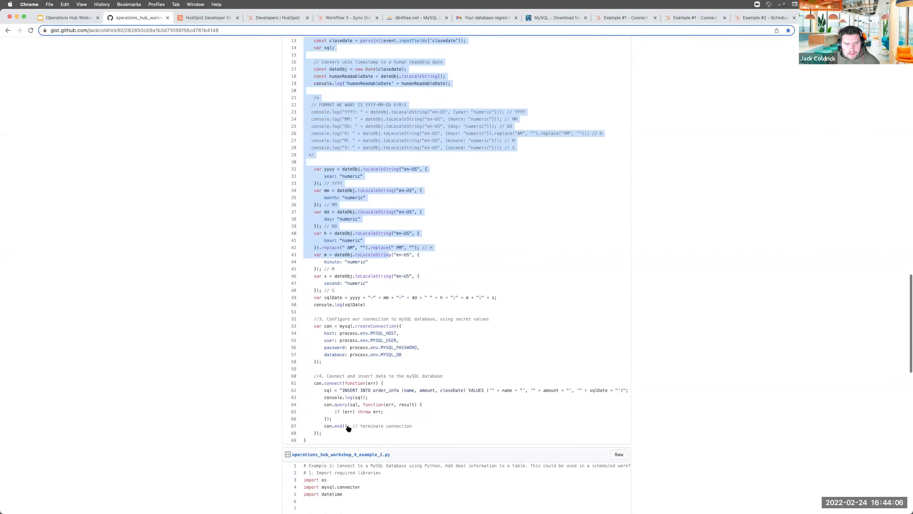
left_click(314, 410, "shift")
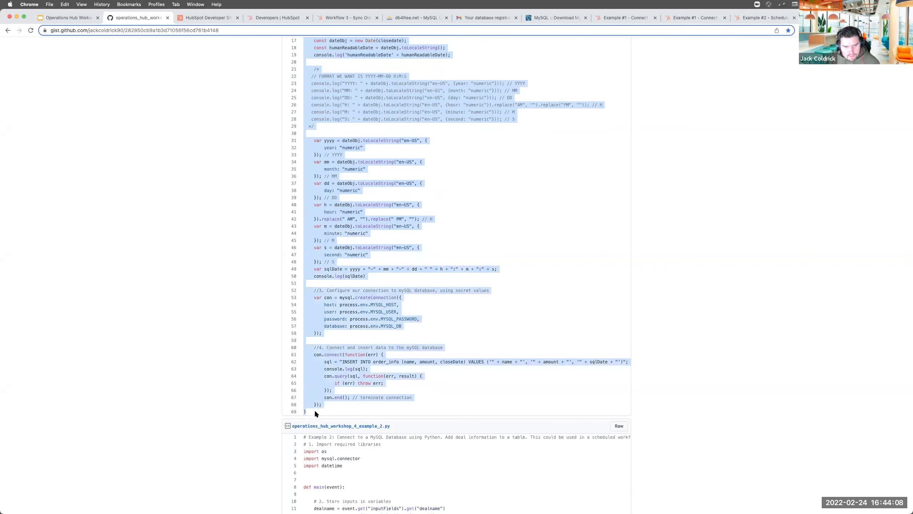
scroll(404, 368, "down", 5)
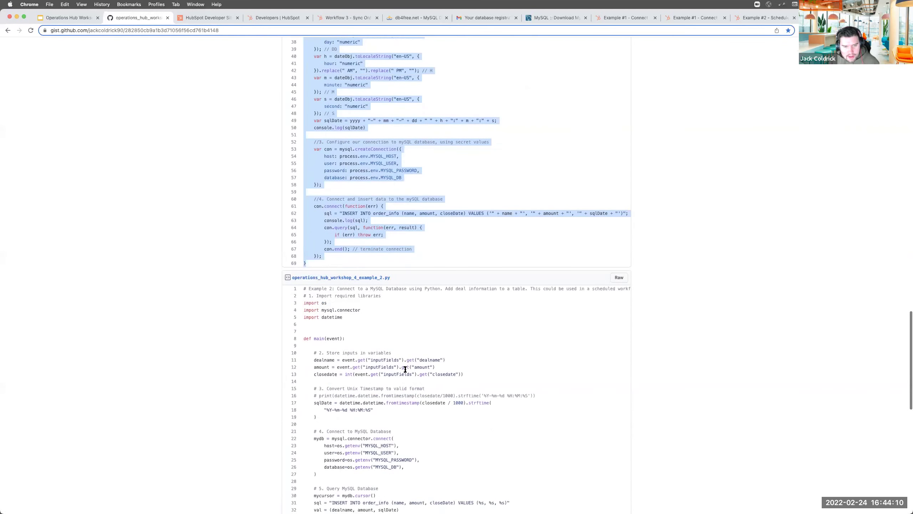
scroll(404, 368, "down", 2)
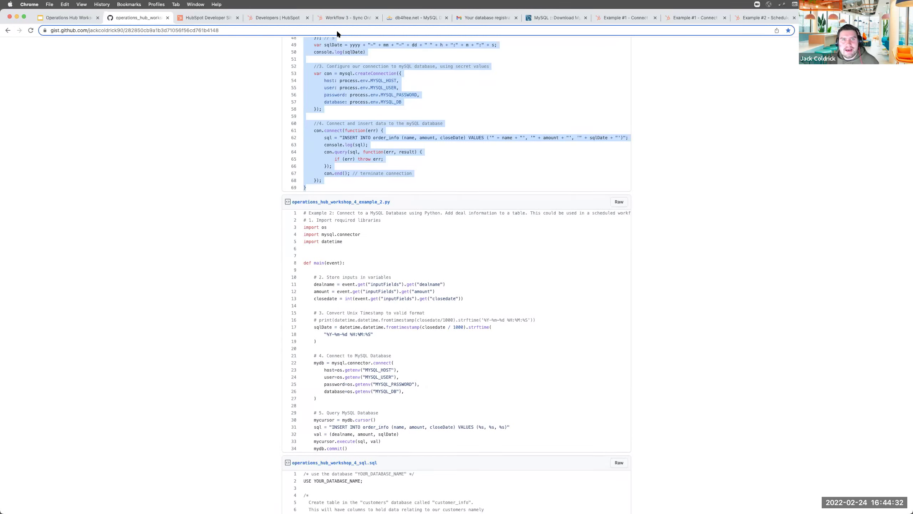
left_click(340, 19)
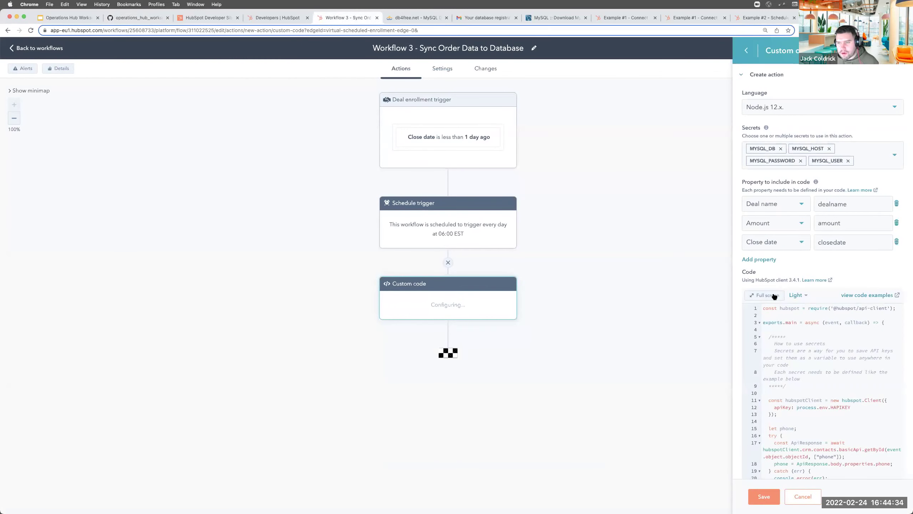
Expand the custom code editor to full screen with the Dark theme
left_click(775, 295)
left_click(74, 295)
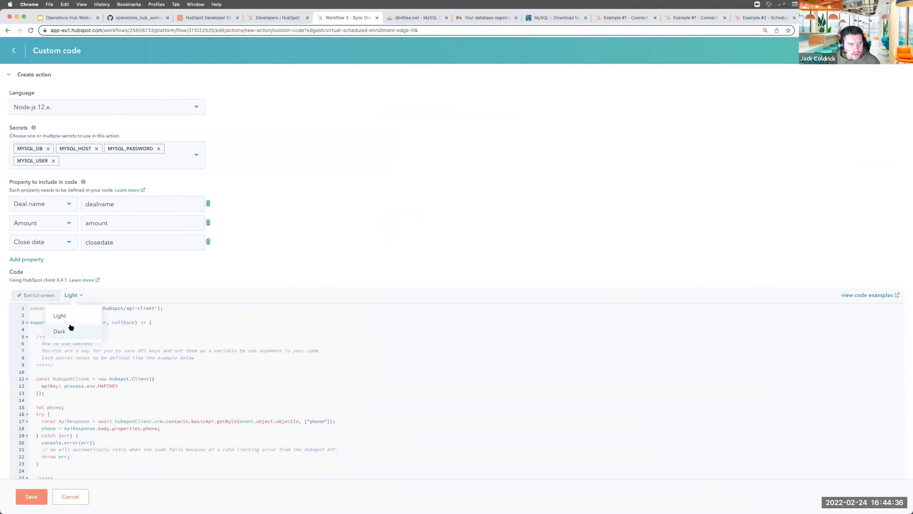
left_click(70, 331)
scroll(145, 347, "down", 3)
Replace the template code with the pasted Node.js MySQL script and save the action
key("super+a")
key("BackSpace")
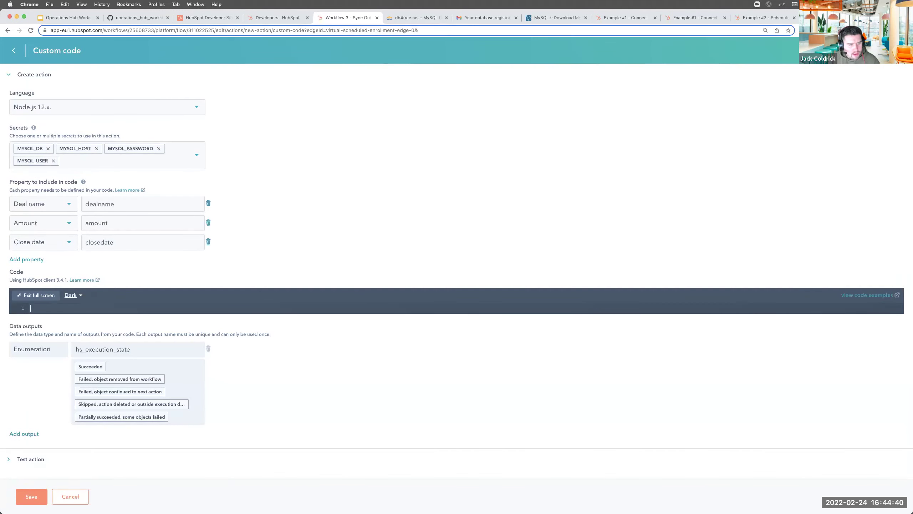
key("super+v")
scroll(112, 152, "up", 15)
scroll(113, 152, "up", 5)
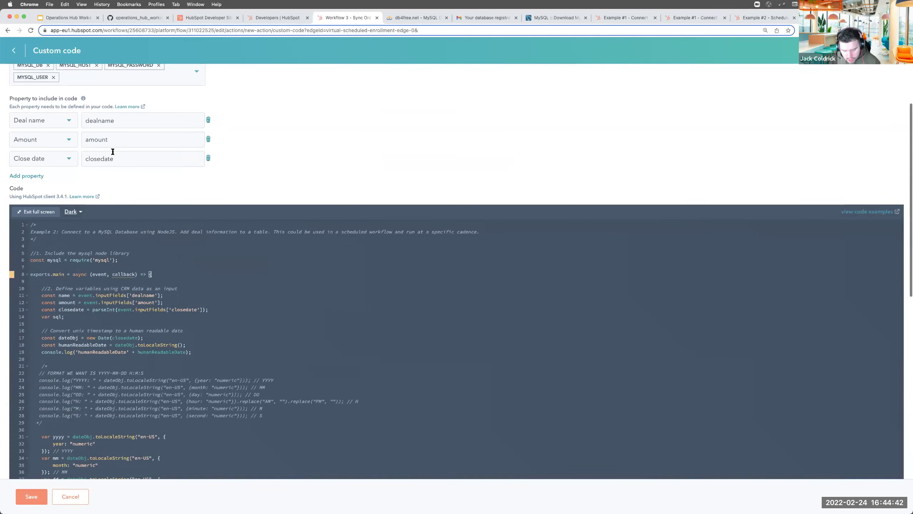
left_click(29, 501)
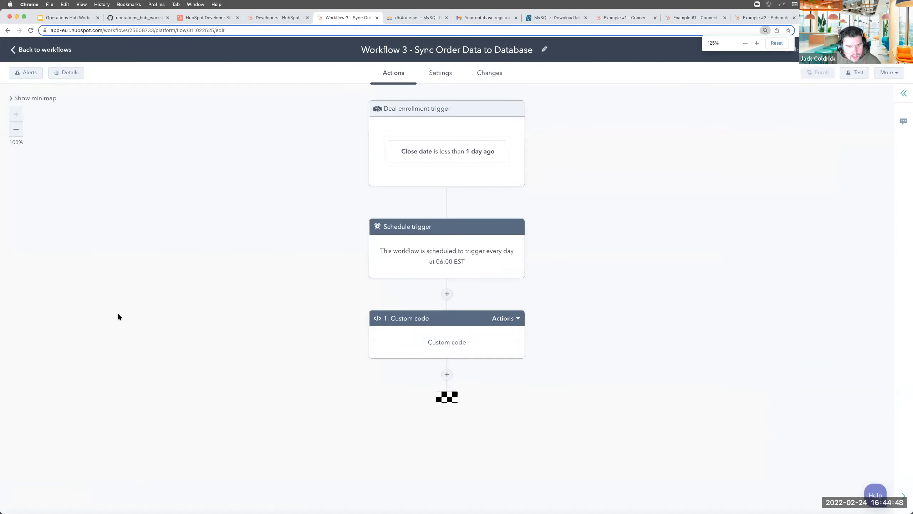
Reopen the custom code action in a full-screen, zoomed-in code editor
key("super+minus")
left_click(422, 302)
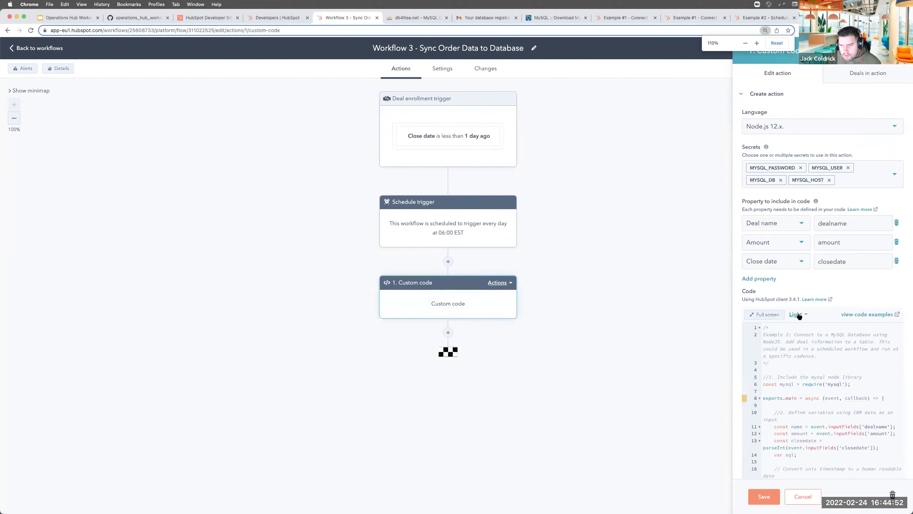
left_click(767, 315)
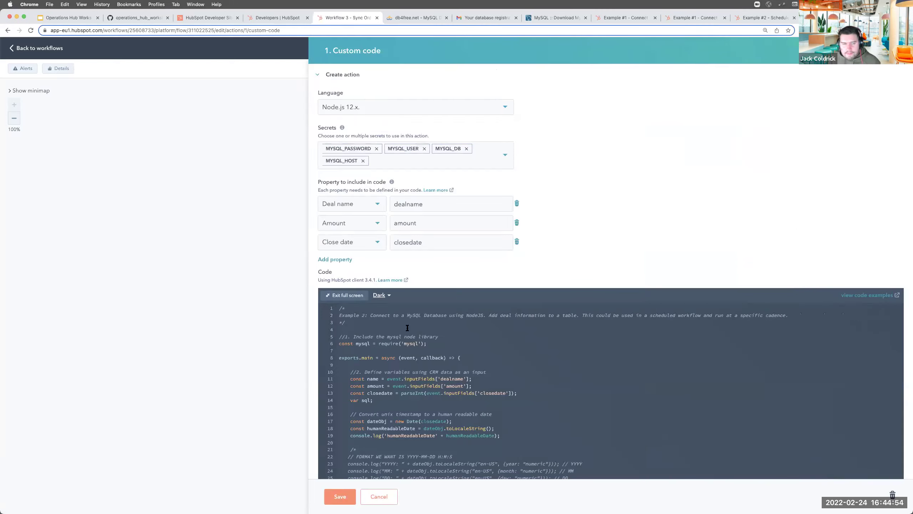
left_click(202, 380)
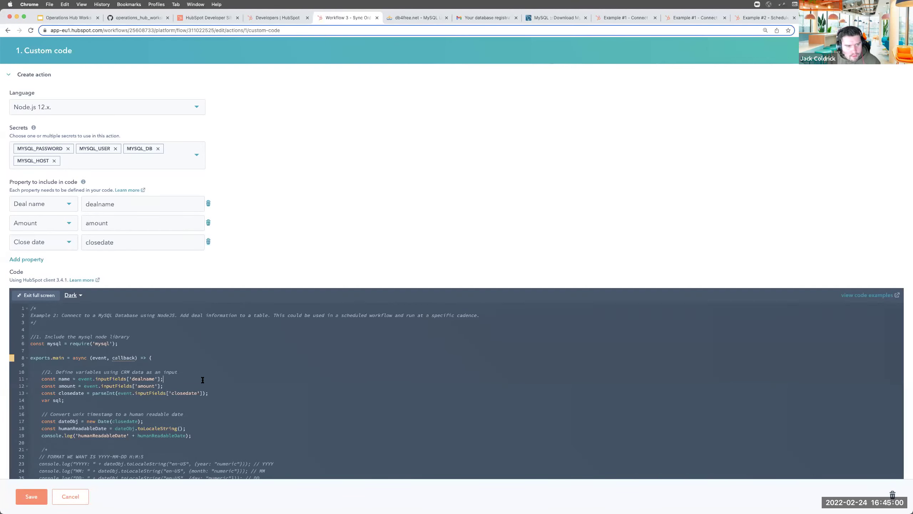
key("super+plus")
key("super+plus")
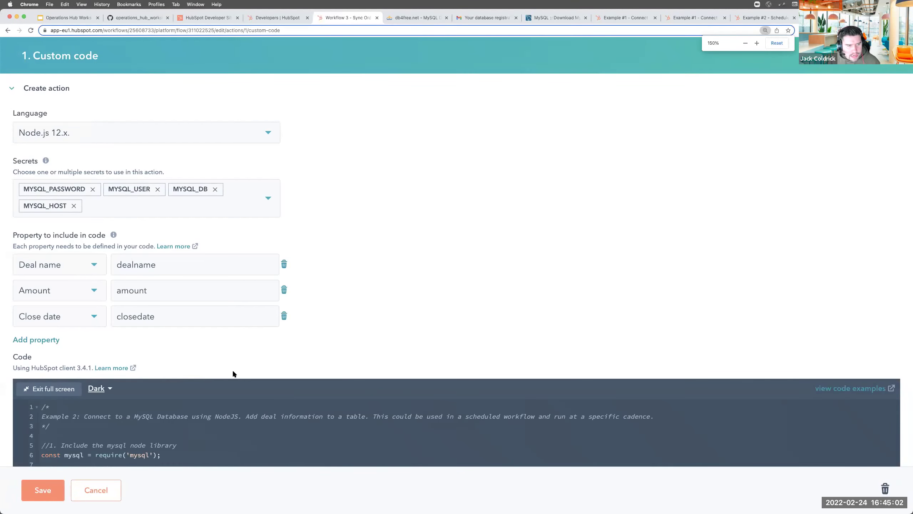
scroll(232, 363, "down", 6)
scroll(230, 358, "down", 3)
Highlight the exports.main line, input variables (lines 10–14) and closedate conversion (lines 16–19)
left_click_drag(60, 103, 6, 144)
left_click_drag(212, 161, 21, 166)
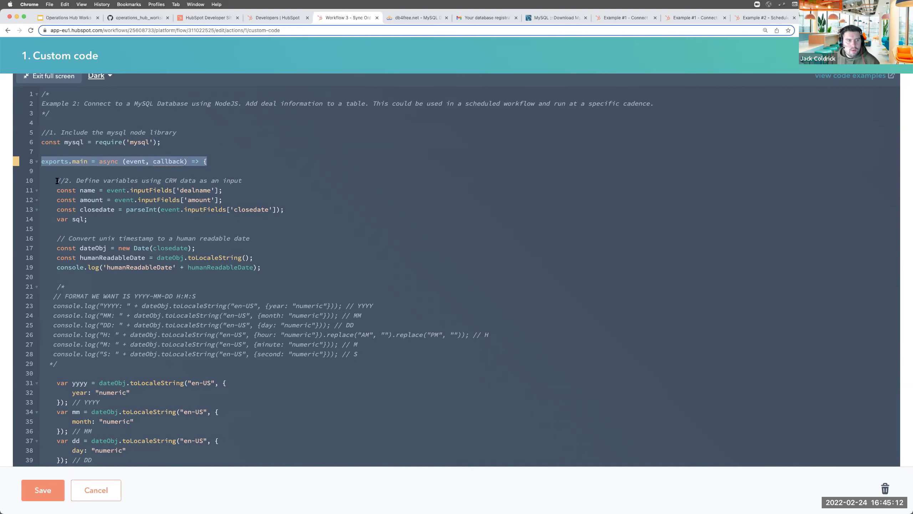
left_click_drag(57, 180, 108, 227)
scroll(108, 228, "down", 4)
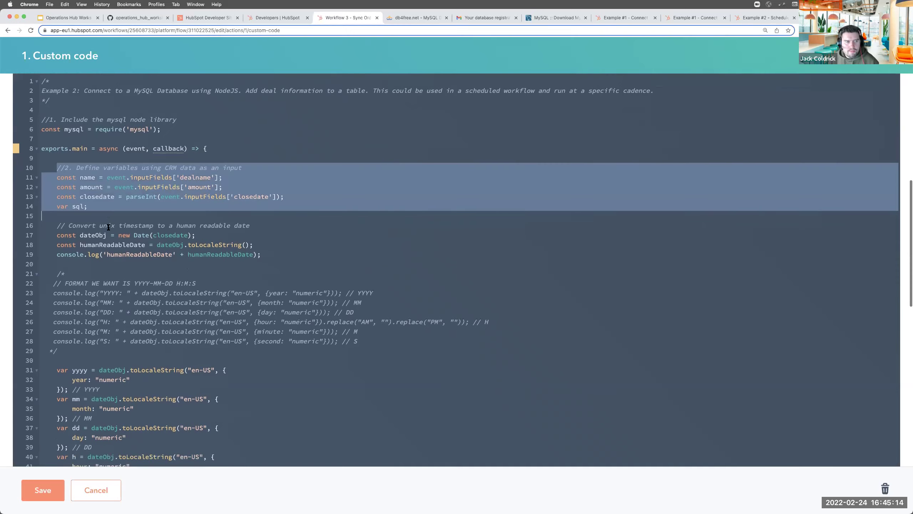
left_click_drag(56, 163, 255, 191)
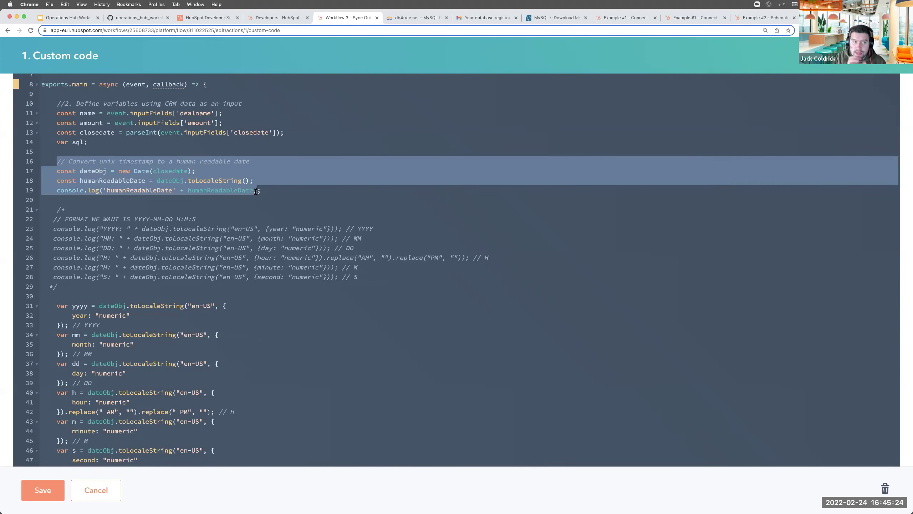
left_click_drag(208, 172, 57, 172)
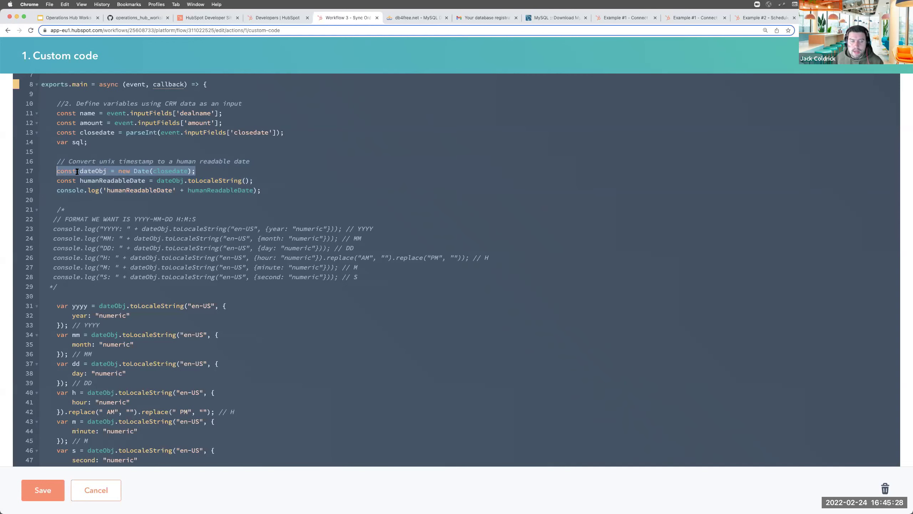